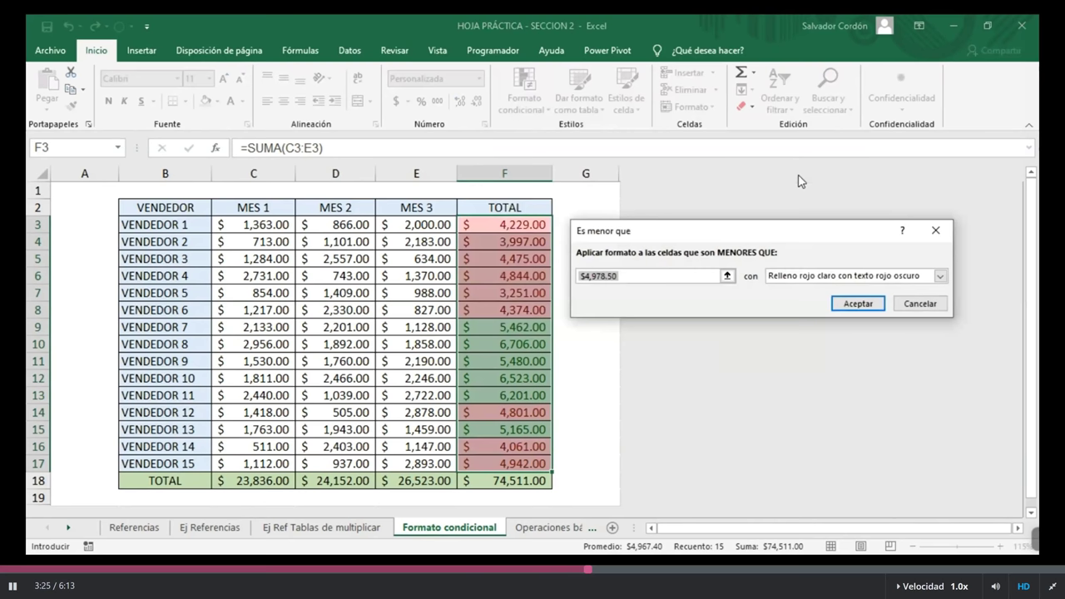
- Highlight the vendor totals in F3:F17 that are less than 4500 with light red fill and dark red text
key("BackSpace")
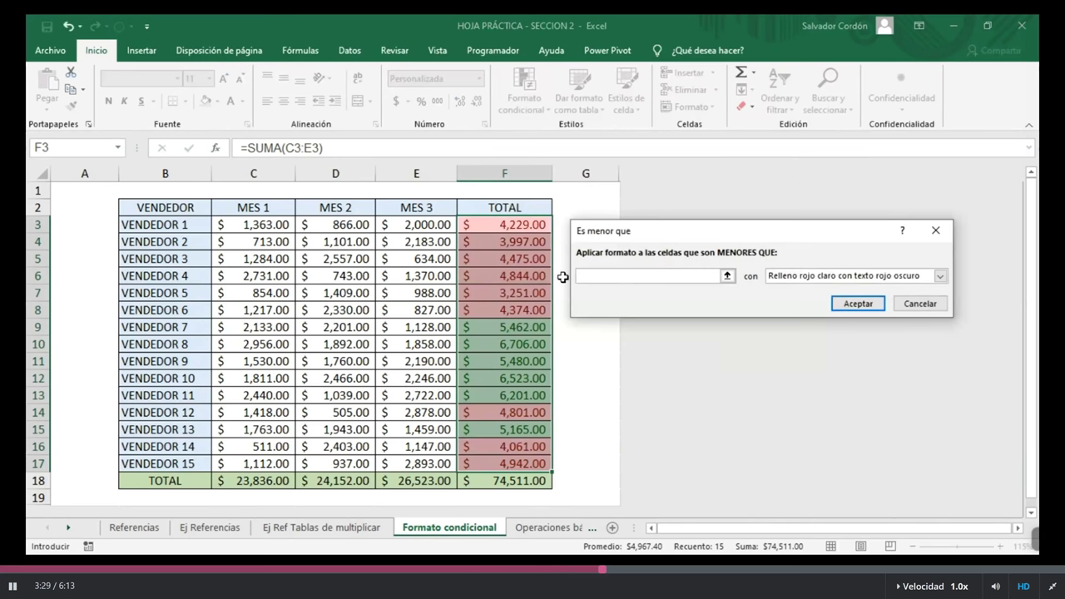
type("4500")
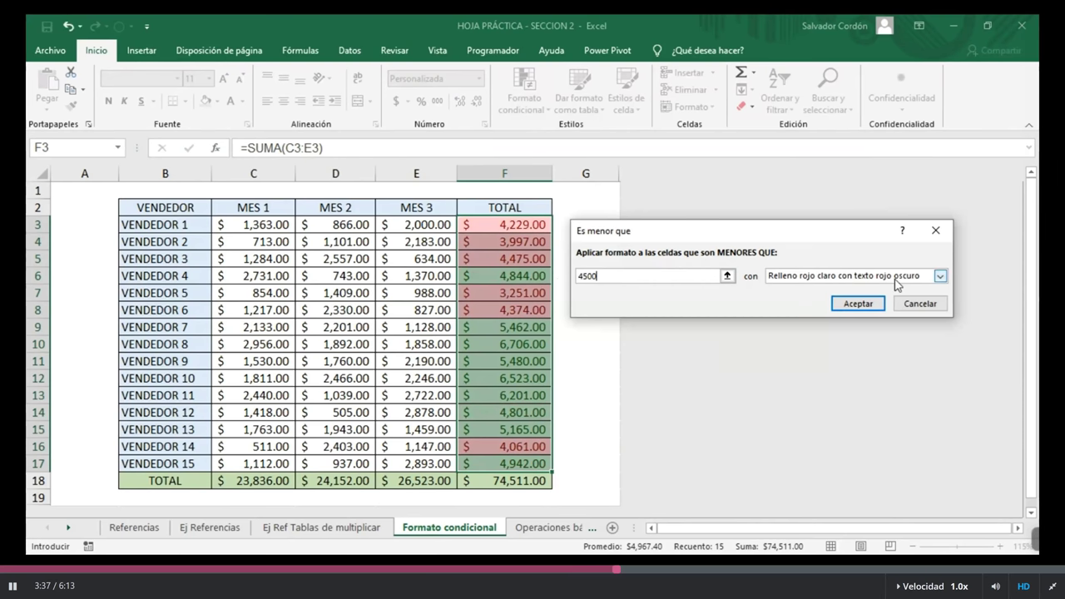
left_click(858, 304)
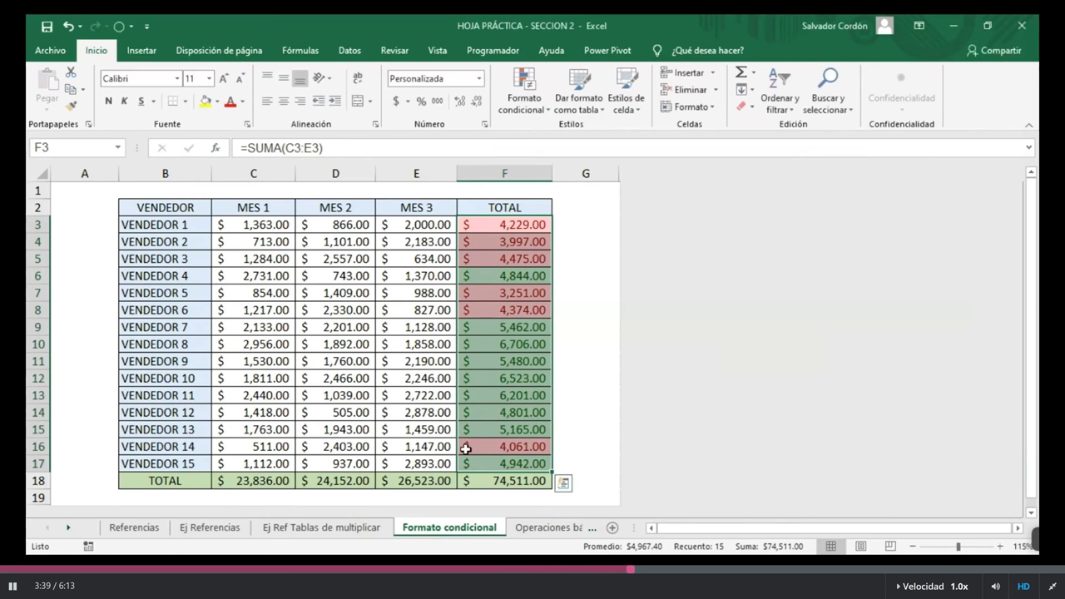
left_click(485, 378)
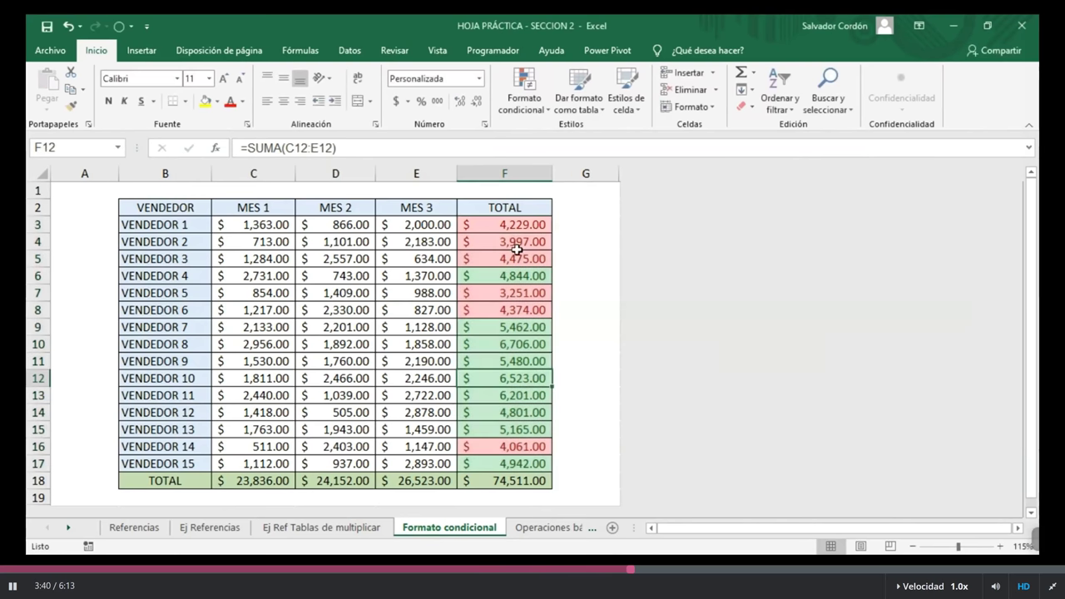
left_click_drag(511, 225, 456, 455)
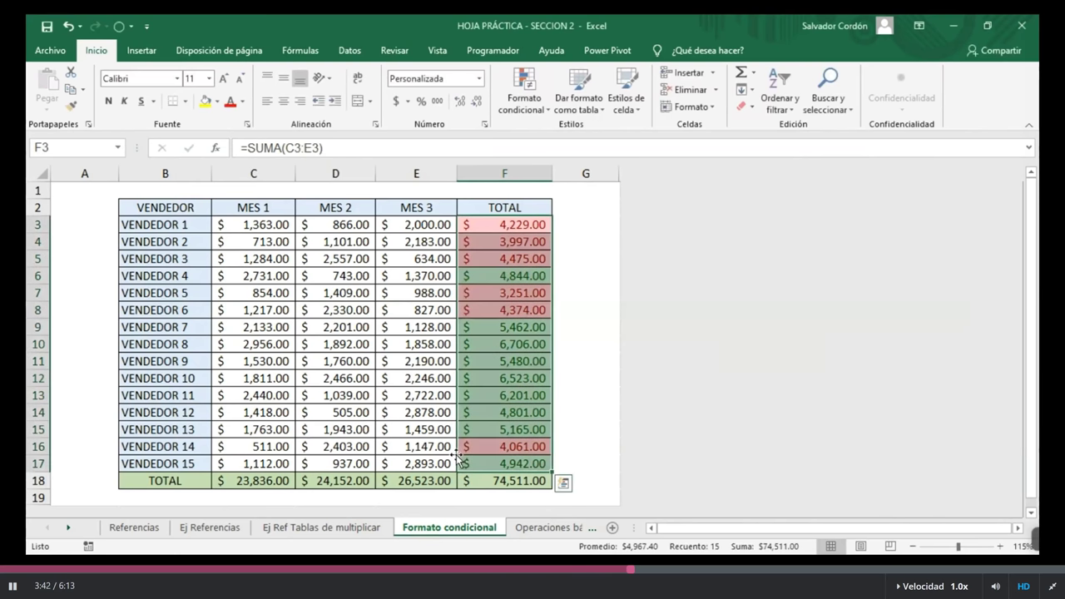
left_click(223, 376)
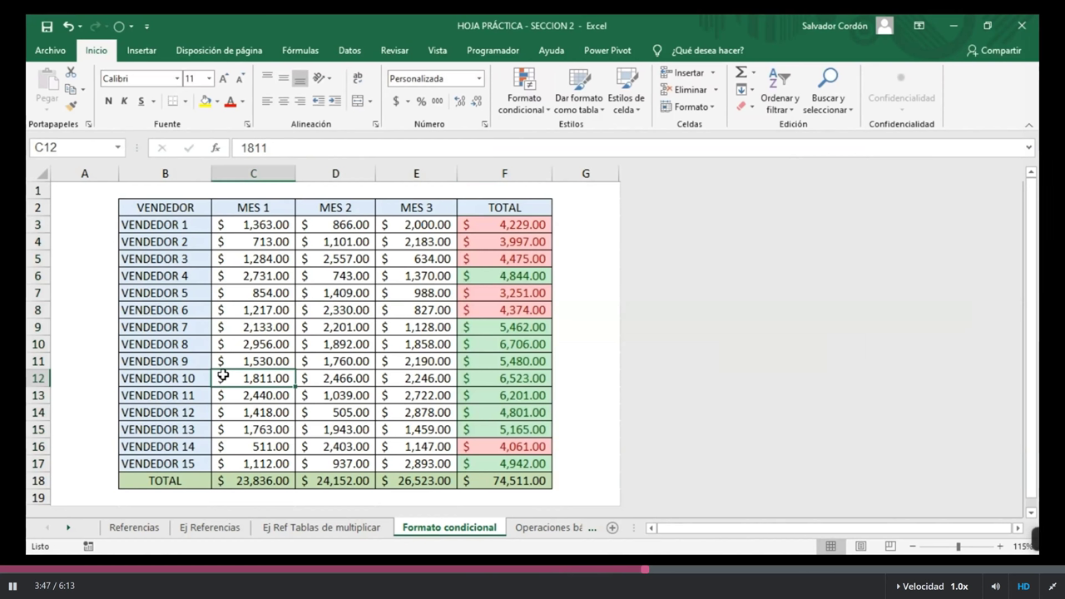
mouse_move(1035, 539)
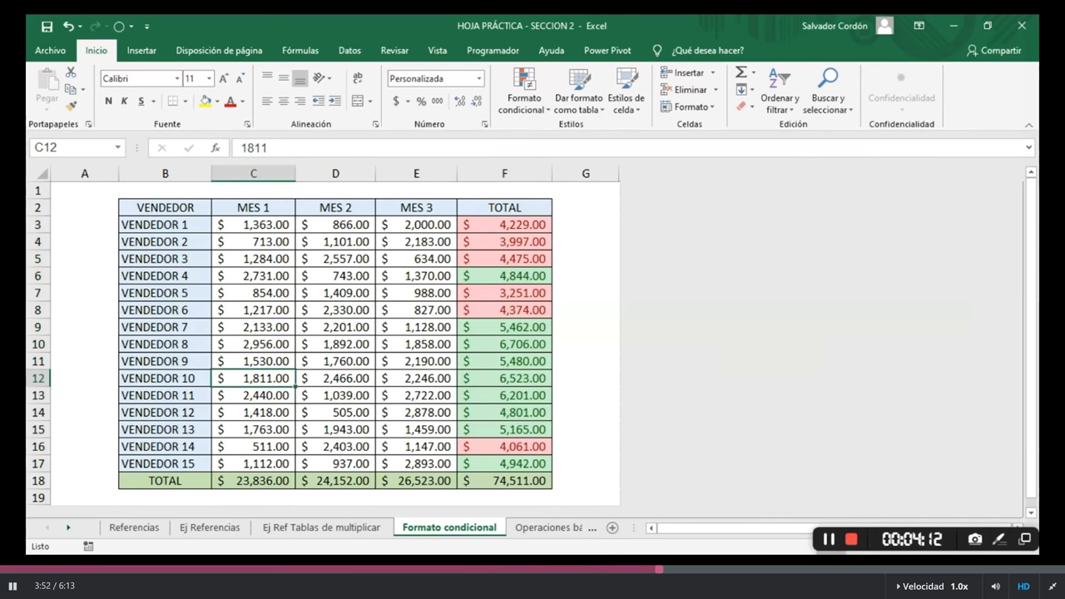
left_click(302, 312)
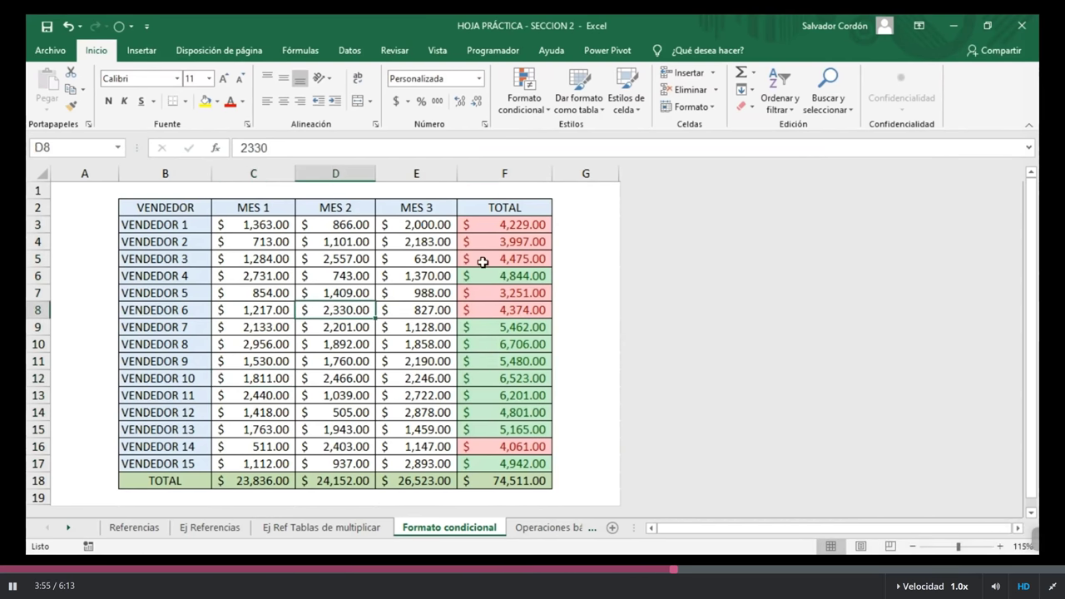
- Clear the conditional formatting rules from the vendor totals in F3:F17
left_click(521, 229)
left_click_drag(521, 229, 508, 460)
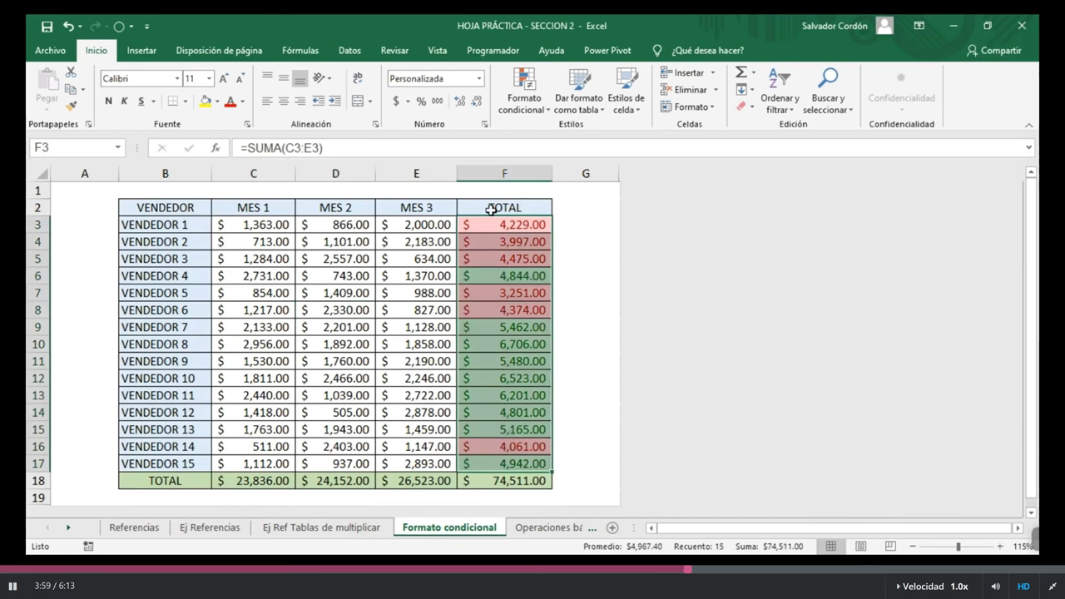
left_click(532, 109)
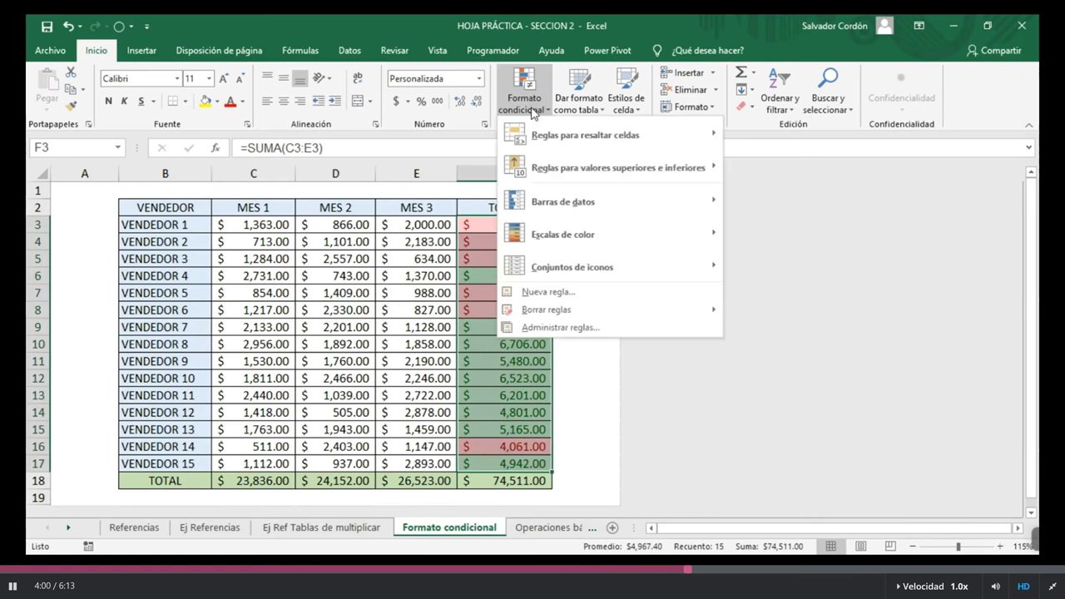
mouse_move(648, 143)
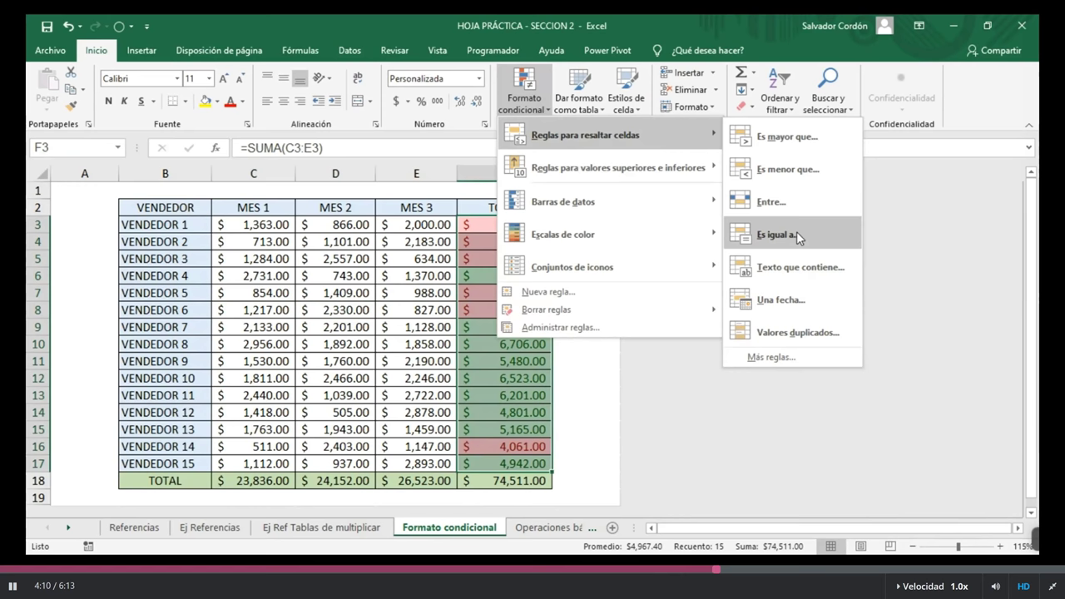
mouse_move(627, 175)
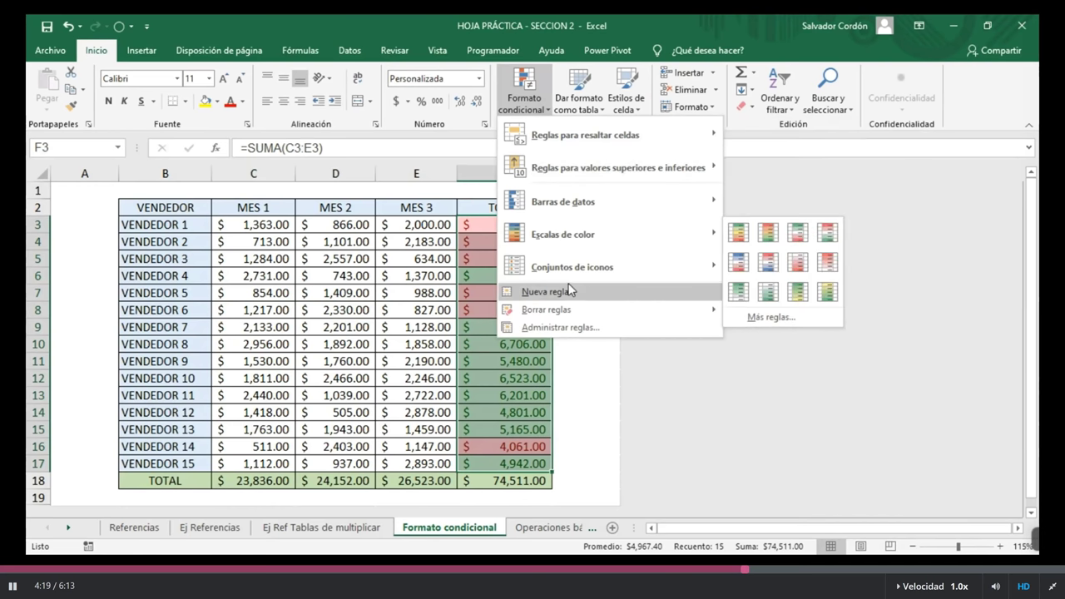
mouse_move(577, 312)
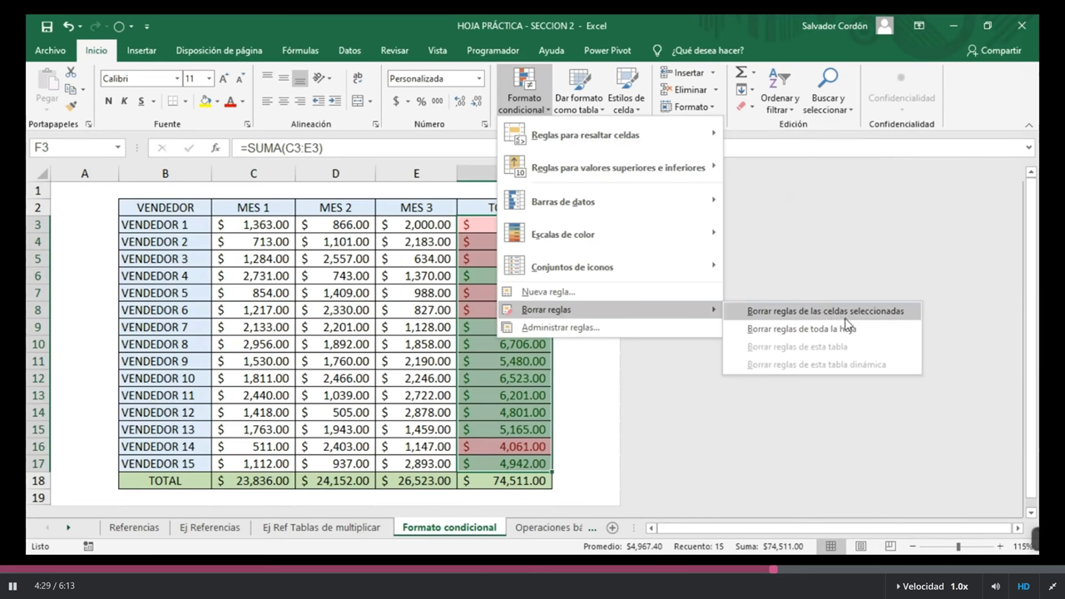
left_click(792, 318)
- Start a top-values conditional formatting rule on the vendor totals in F3:F17 and set its number of items to 5
left_click(499, 227)
left_click_drag(492, 236, 510, 463)
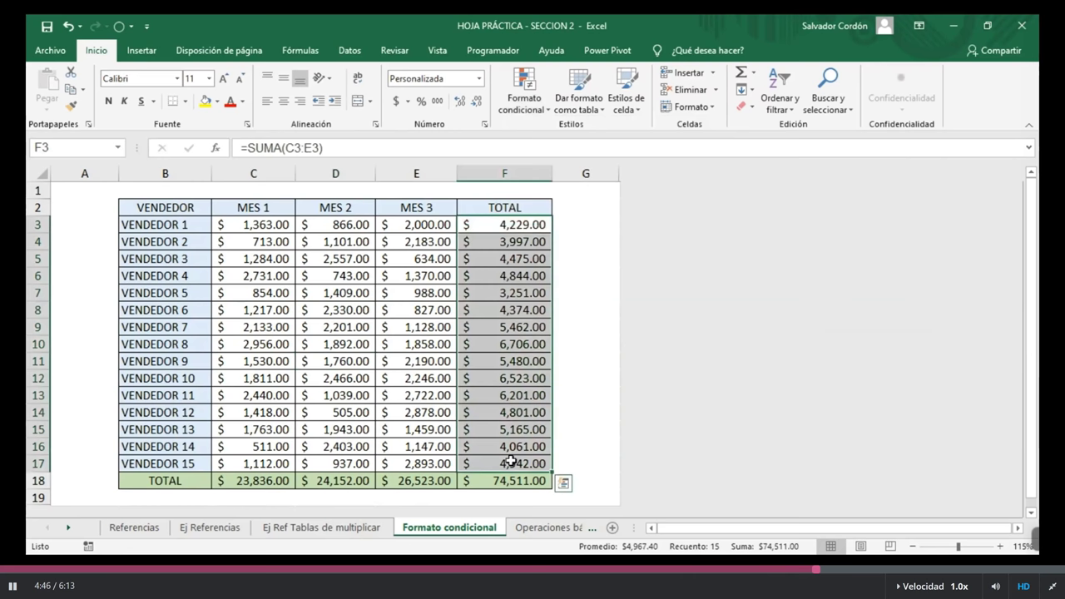
left_click(525, 119)
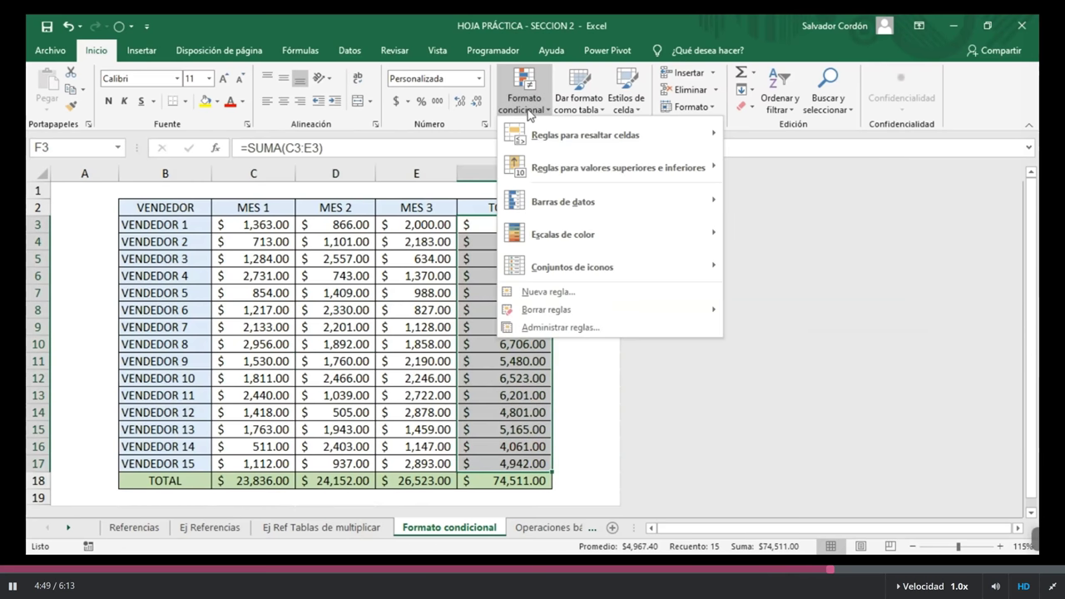
mouse_move(555, 171)
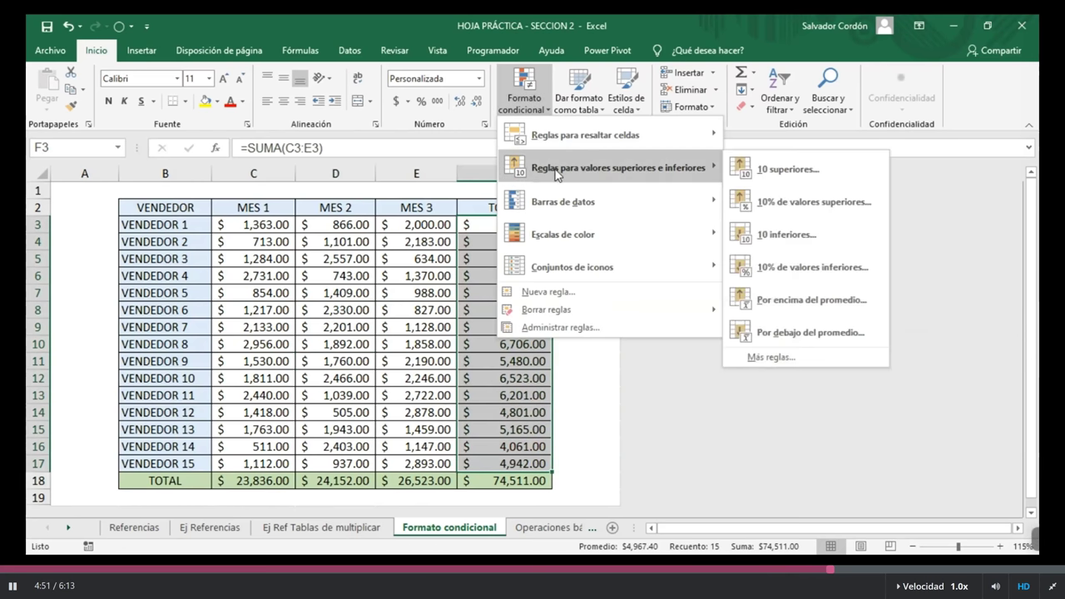
left_click(789, 170)
left_click_drag(741, 166, 696, 222)
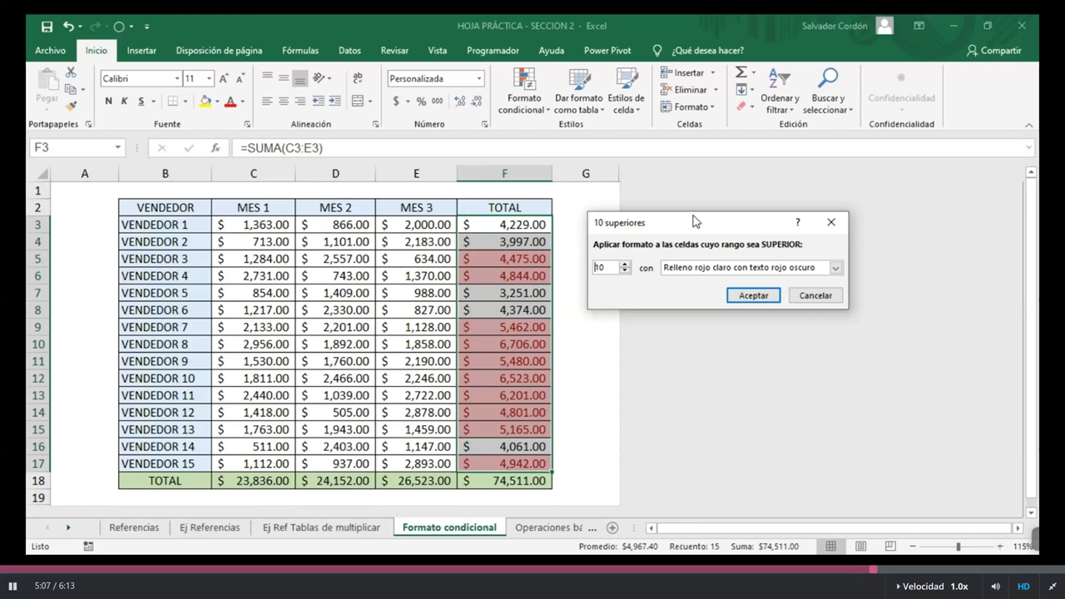
double_click(599, 268)
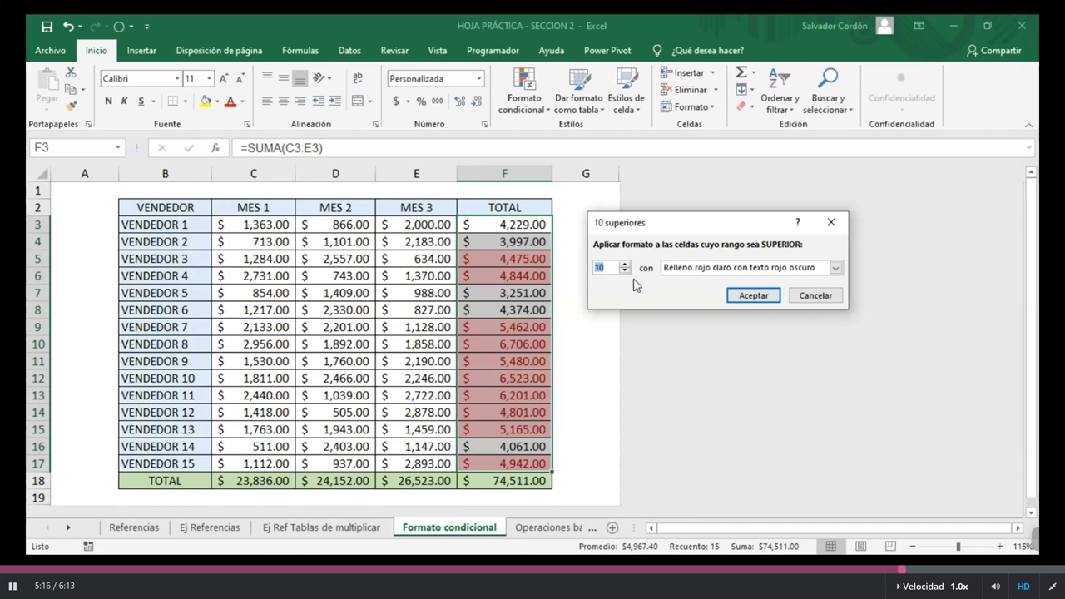
left_click(625, 272)
left_click(625, 271)
left_click(625, 271)
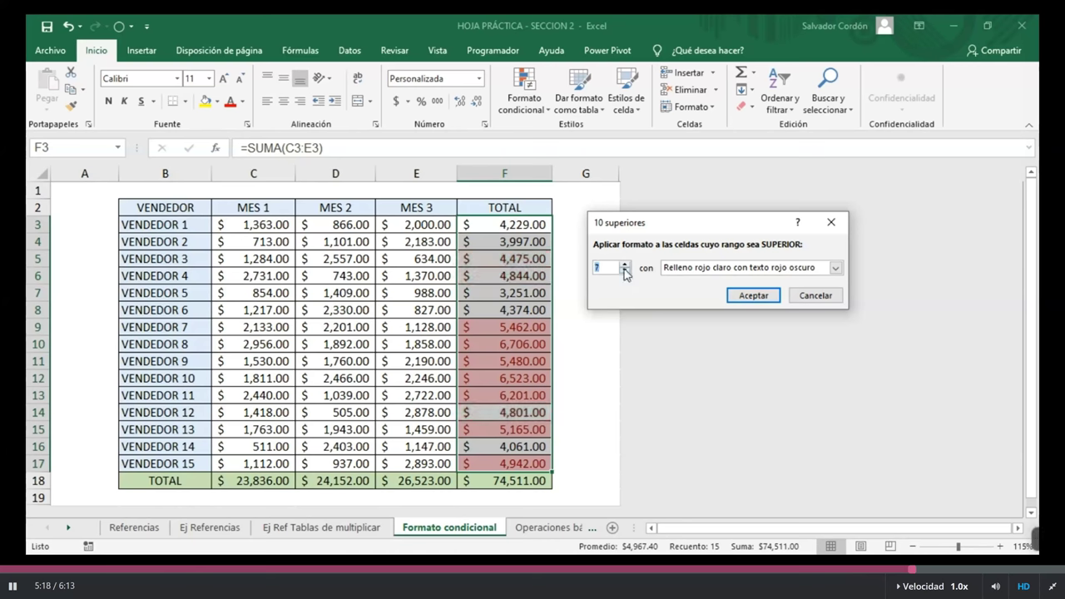
left_click(626, 272)
left_click(625, 271)
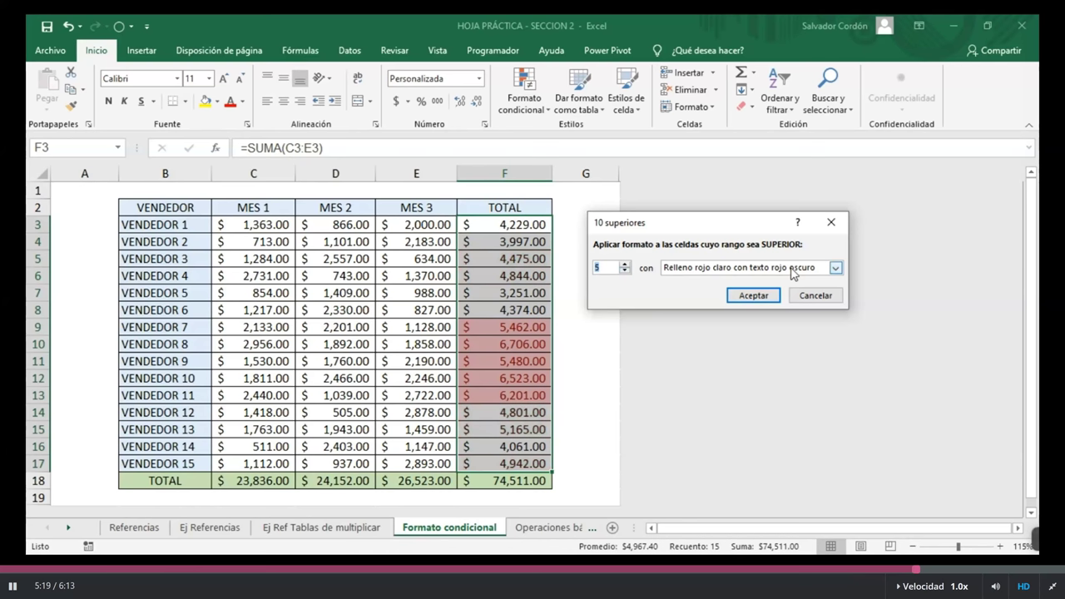
- Format the top 5 totals with green fill and dark green text and apply the rule
left_click(793, 274)
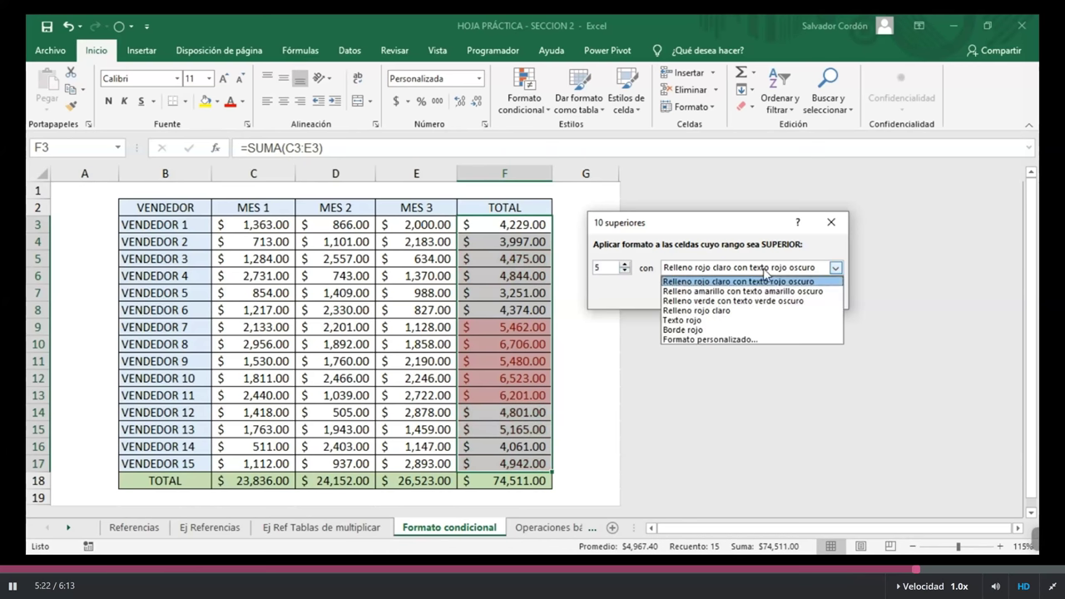
left_click(699, 301)
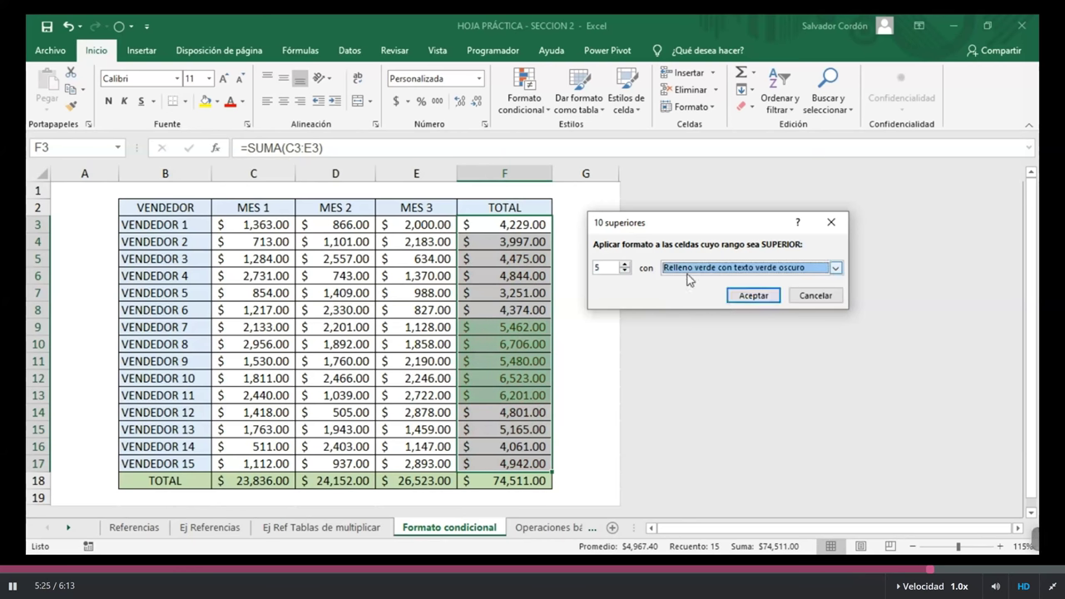
left_click(756, 296)
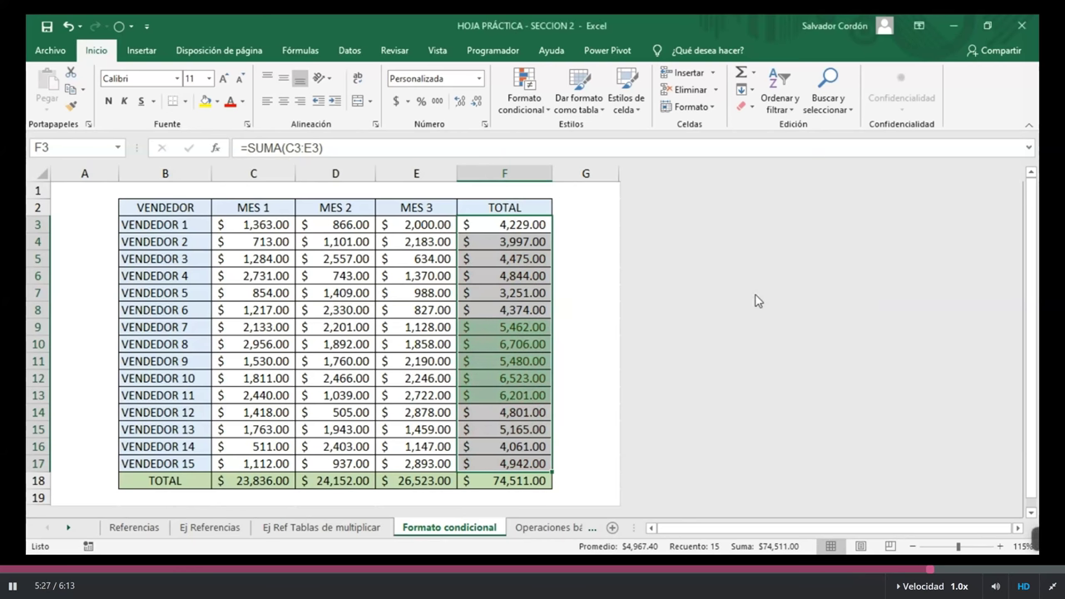
- Add a bottom-values rule for the 5 lowest vendor totals in F3:F17 with light red fill and dark red text
left_click(526, 98)
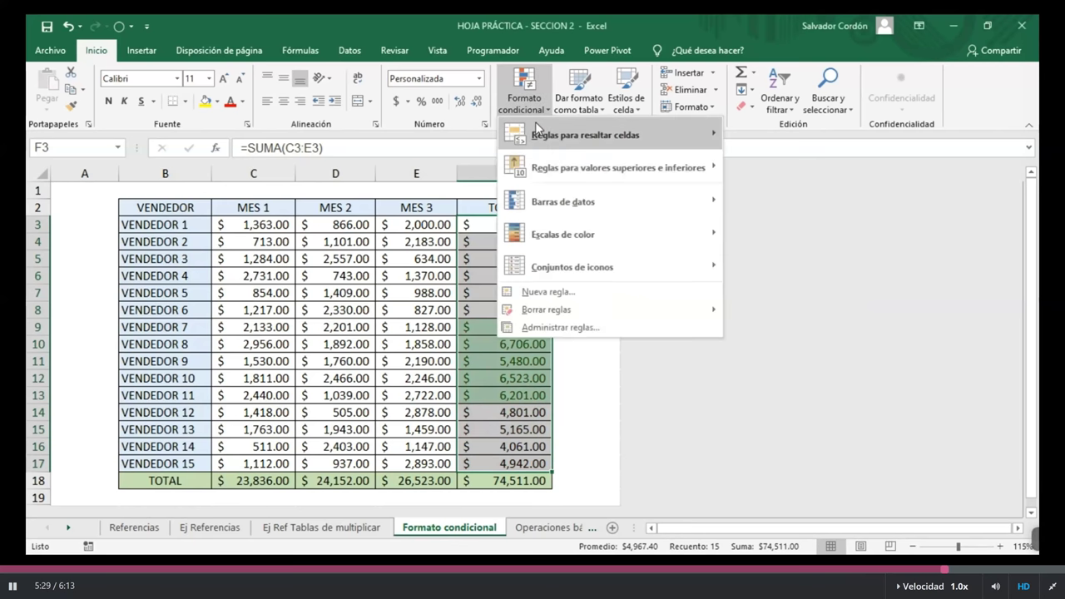
mouse_move(700, 171)
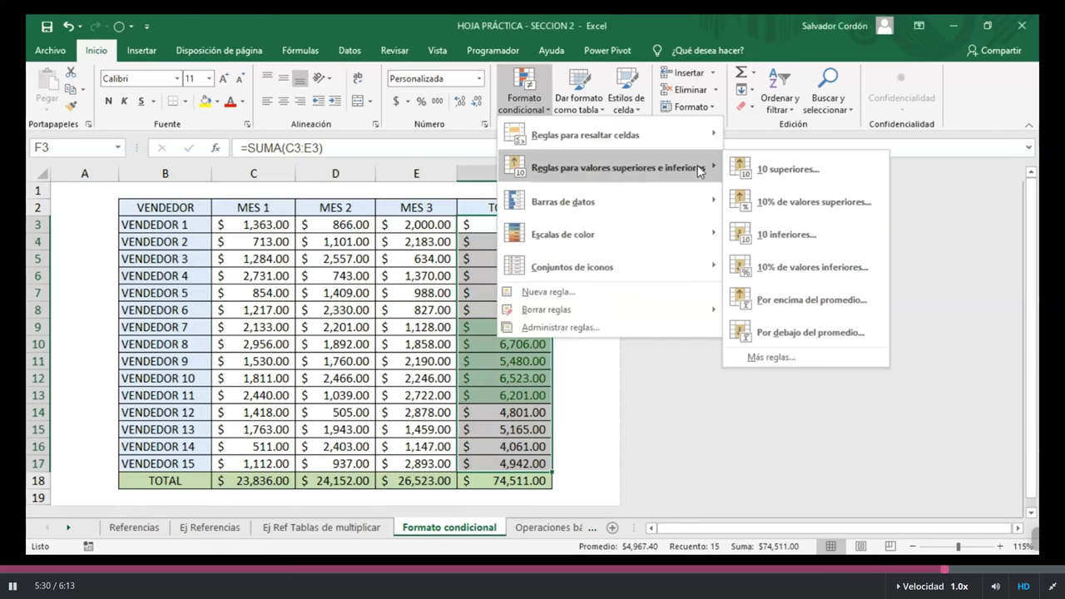
left_click(771, 236)
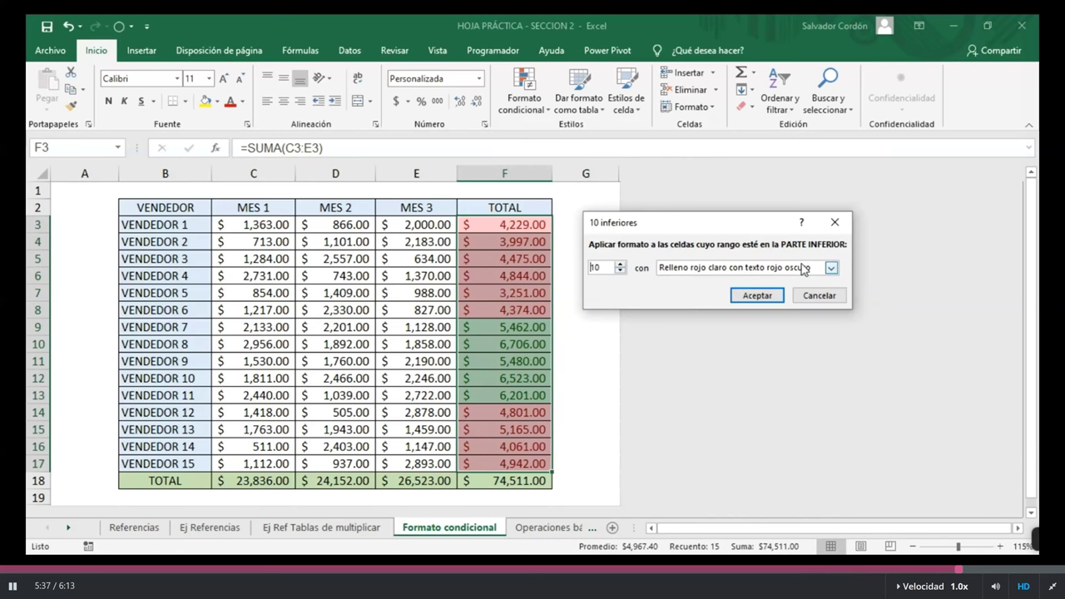
left_click(620, 271)
left_click(620, 272)
left_click(621, 271)
left_click(620, 271)
left_click(620, 272)
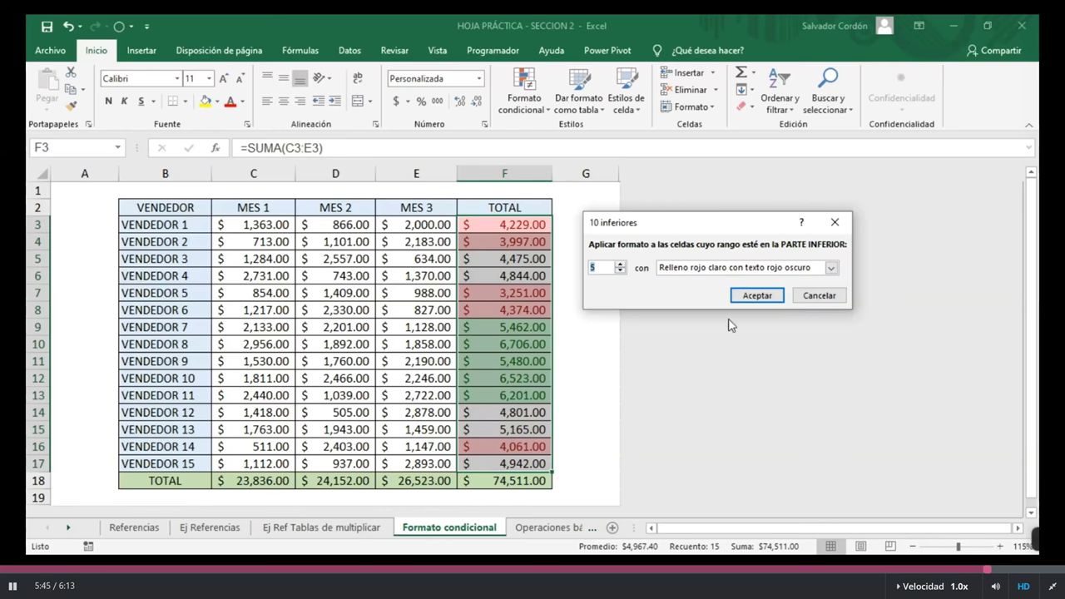
left_click(755, 295)
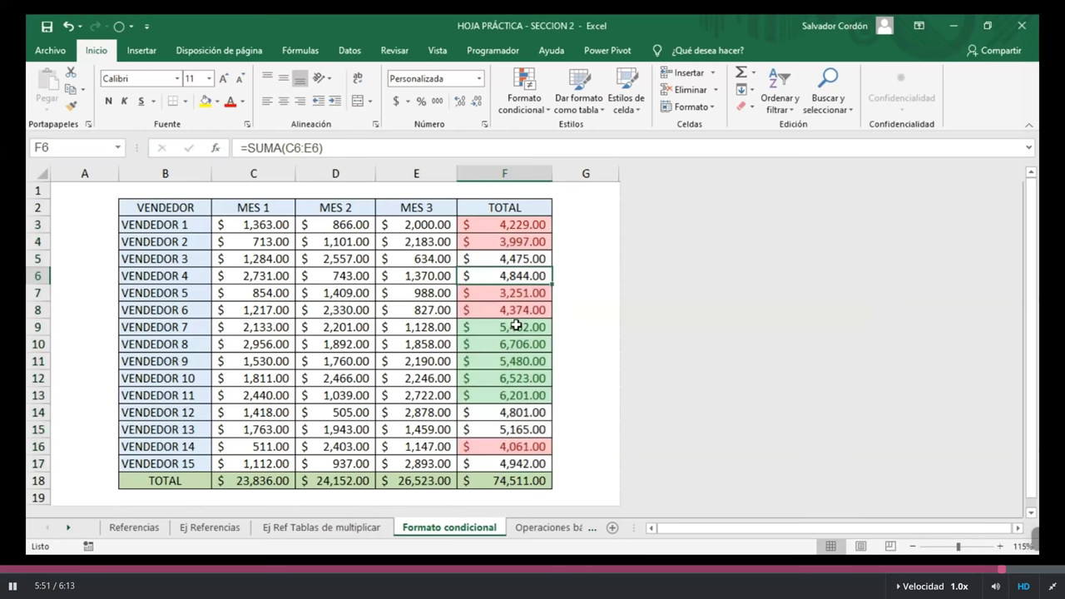
left_click(517, 326)
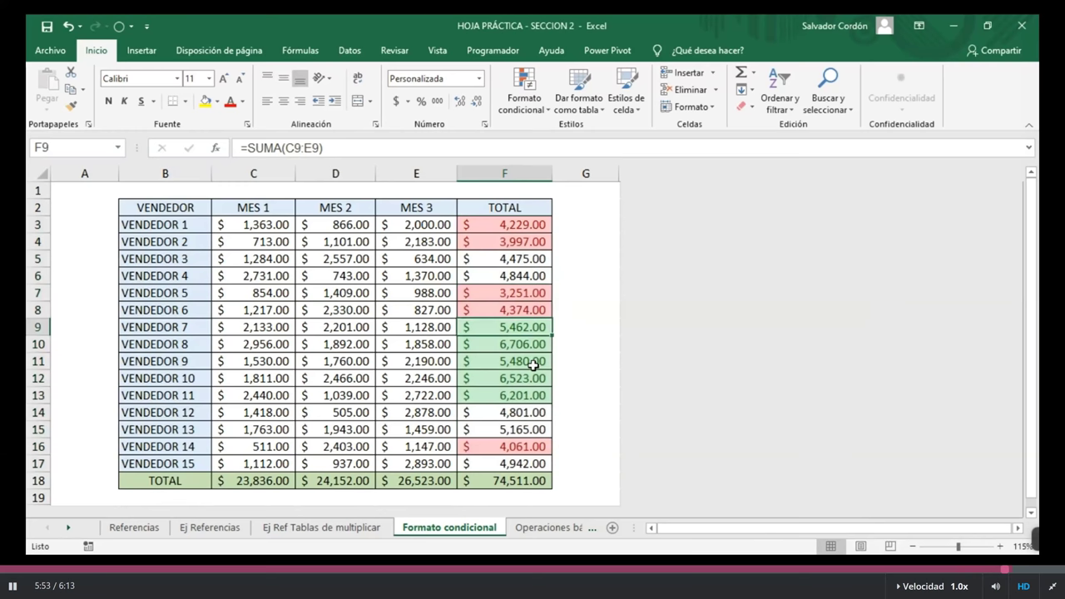
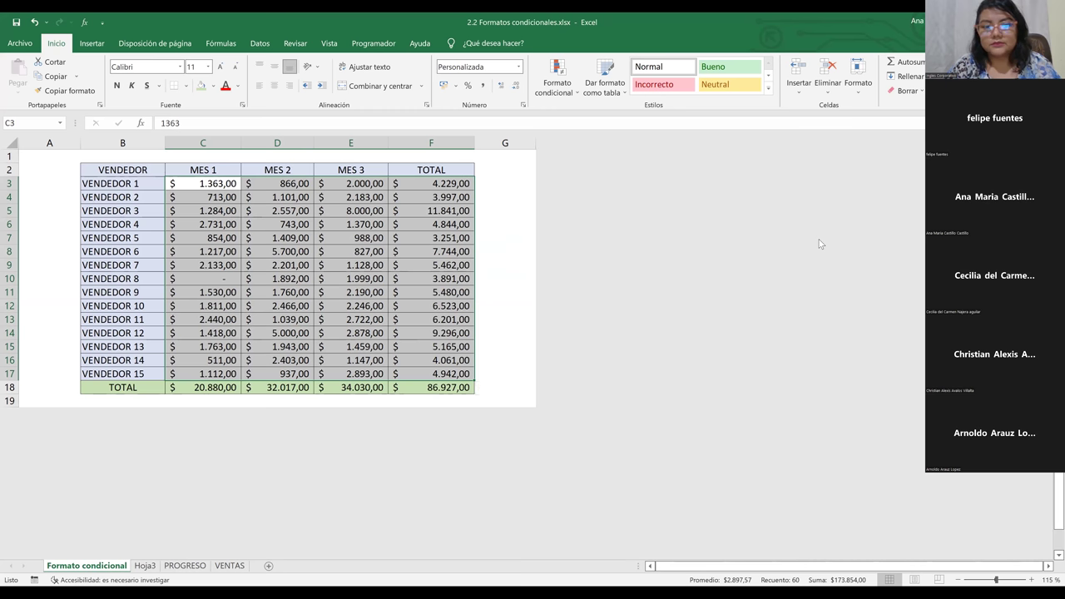
left_click(503, 253)
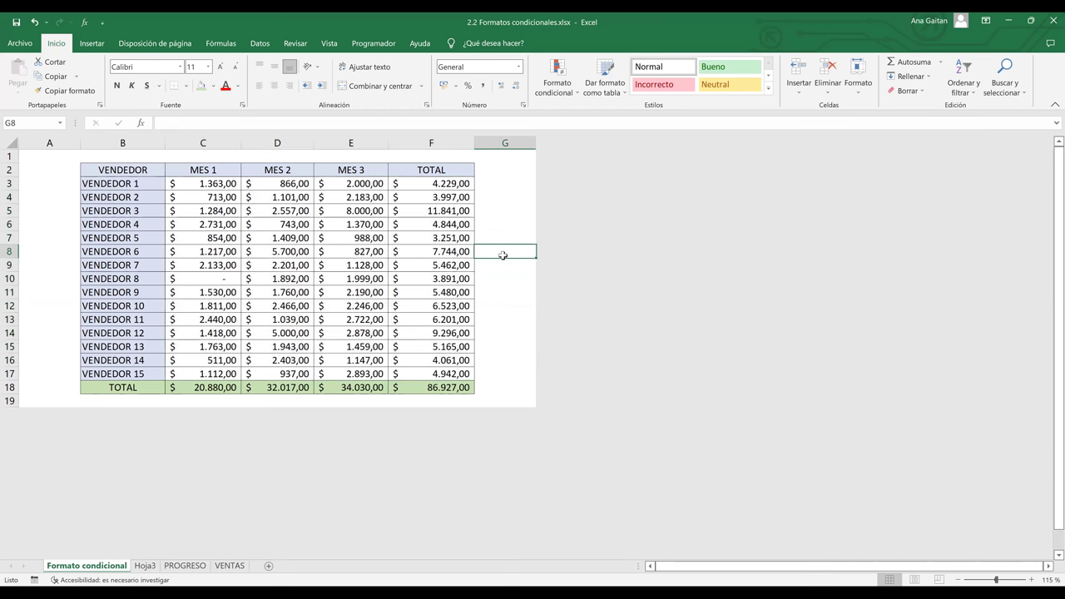
scroll(503, 254, "up", 7)
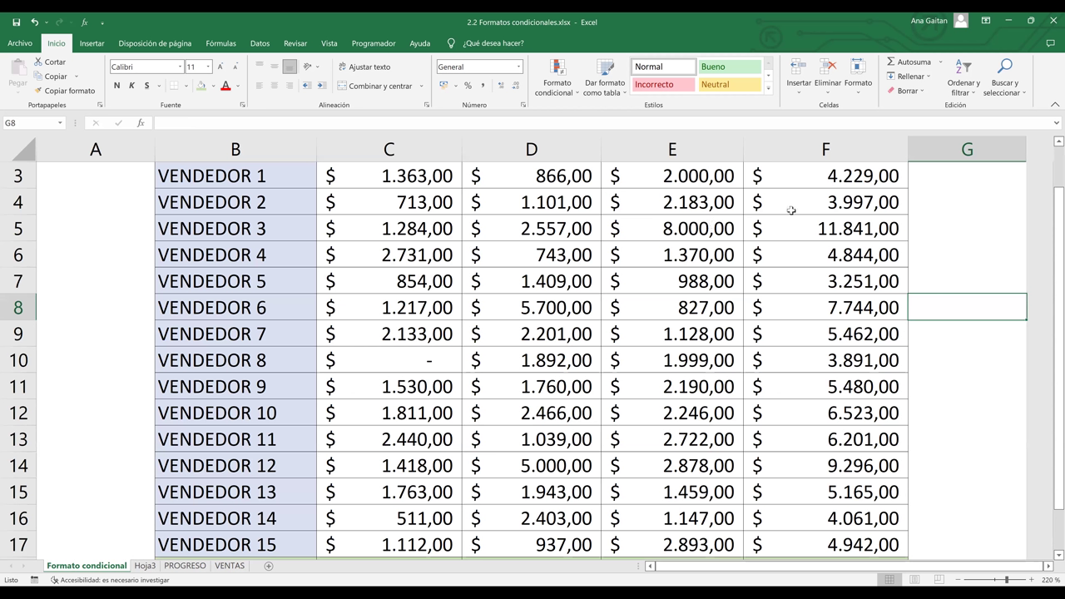
left_click(884, 193)
scroll(842, 165, "down", 3)
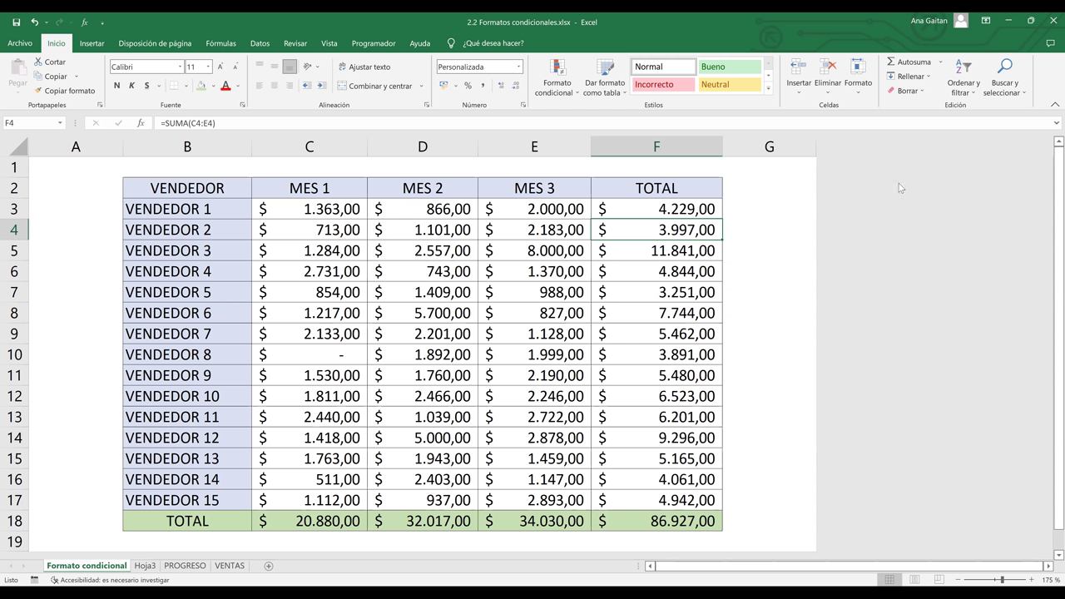
left_click(797, 72)
left_click(777, 271)
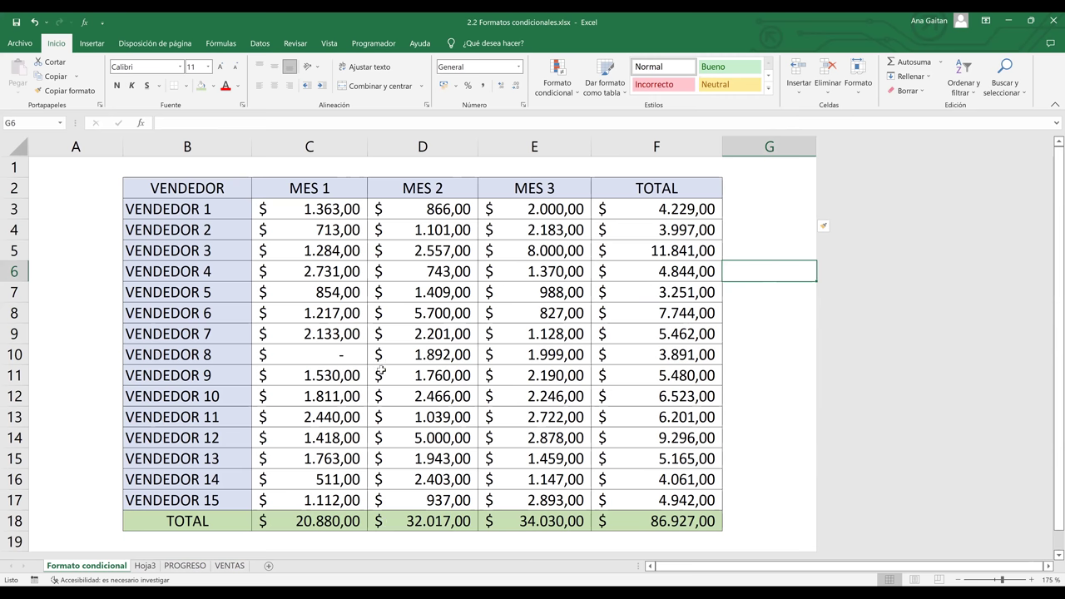
left_click_drag(385, 372, 188, 188)
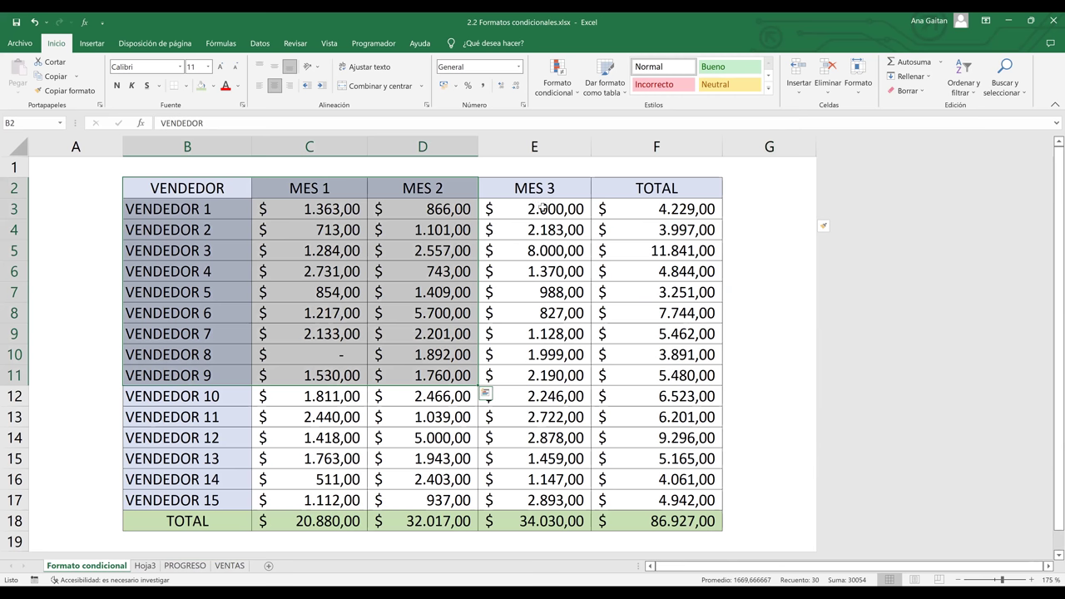
- Examine the vendor list in B2:B17 and the formula behind VENDEDOR 1's total in F3
key("shift+Left")
key("shift+Left")
key("shift+Up")
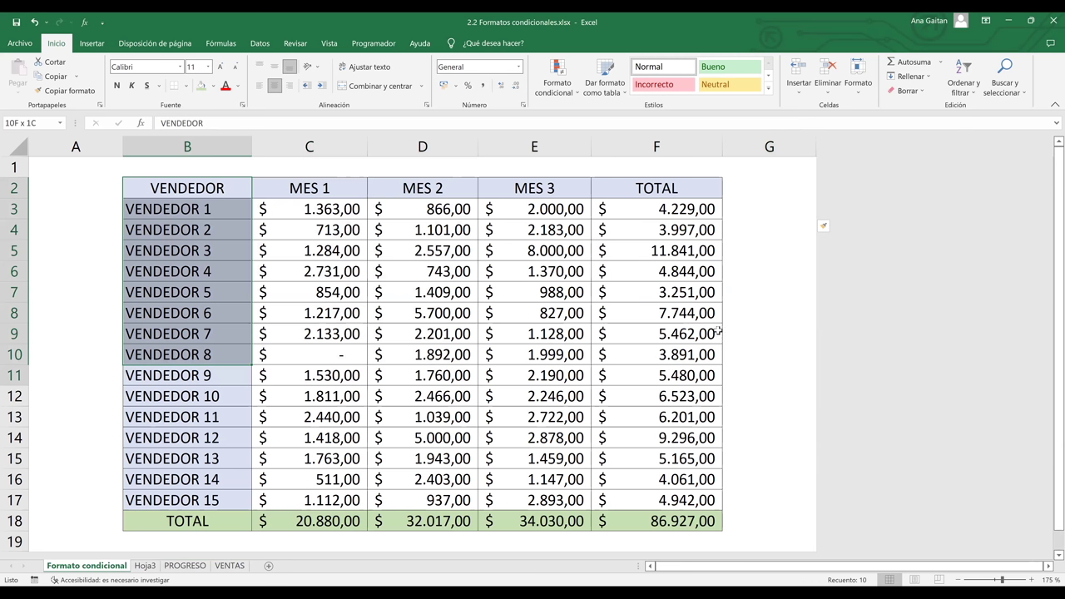
key("shift+Down")
key("shift+Down")
key("shift+Down")
key("shift+Down")
key("shift+Down")
key("shift+Down")
key("shift+Down")
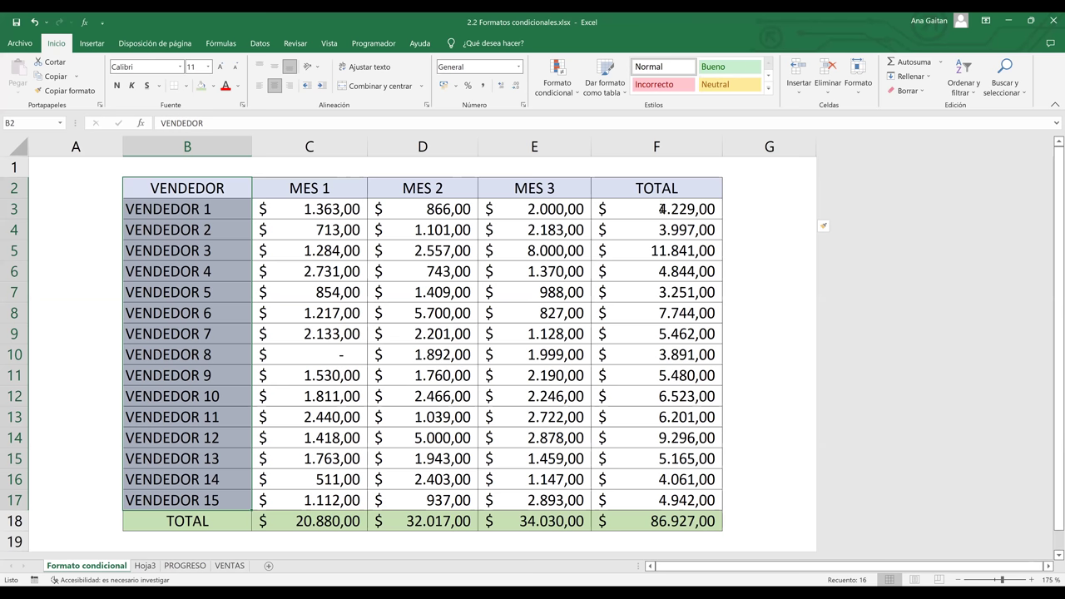
left_click(661, 209)
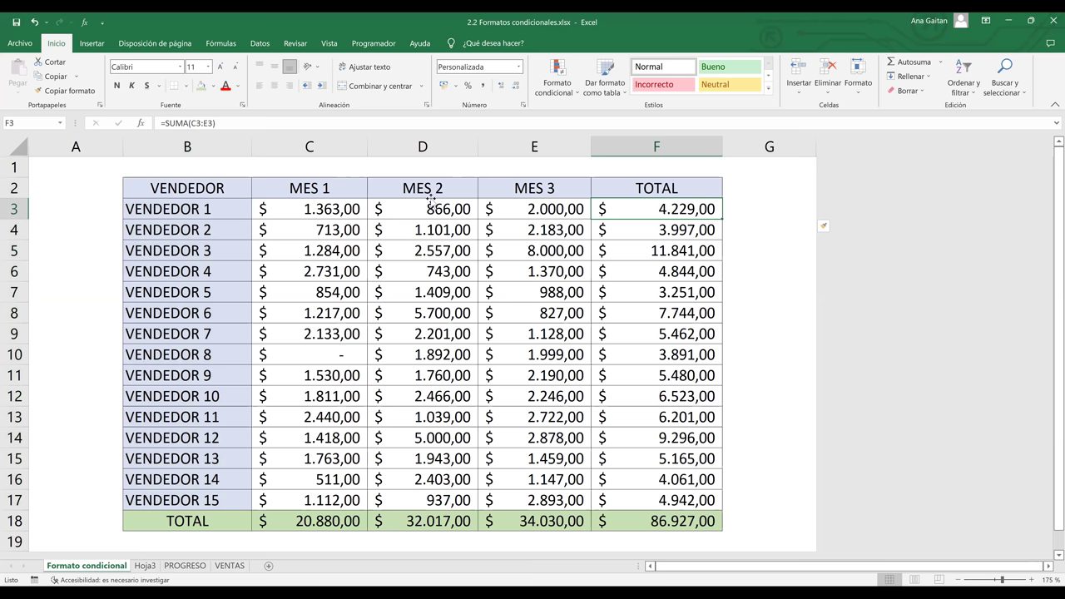
key("F2")
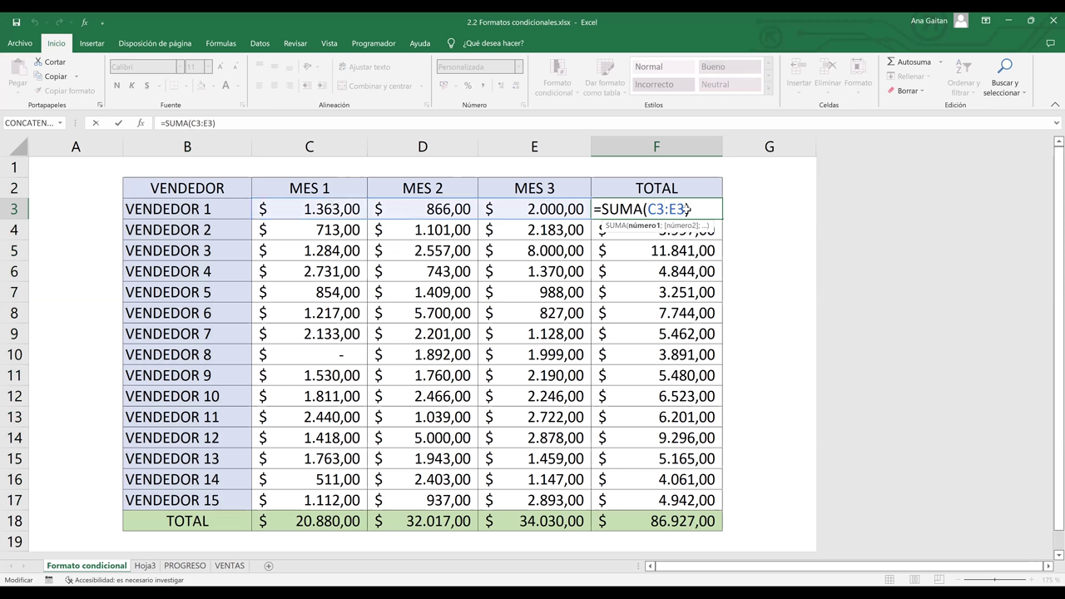
key("Return")
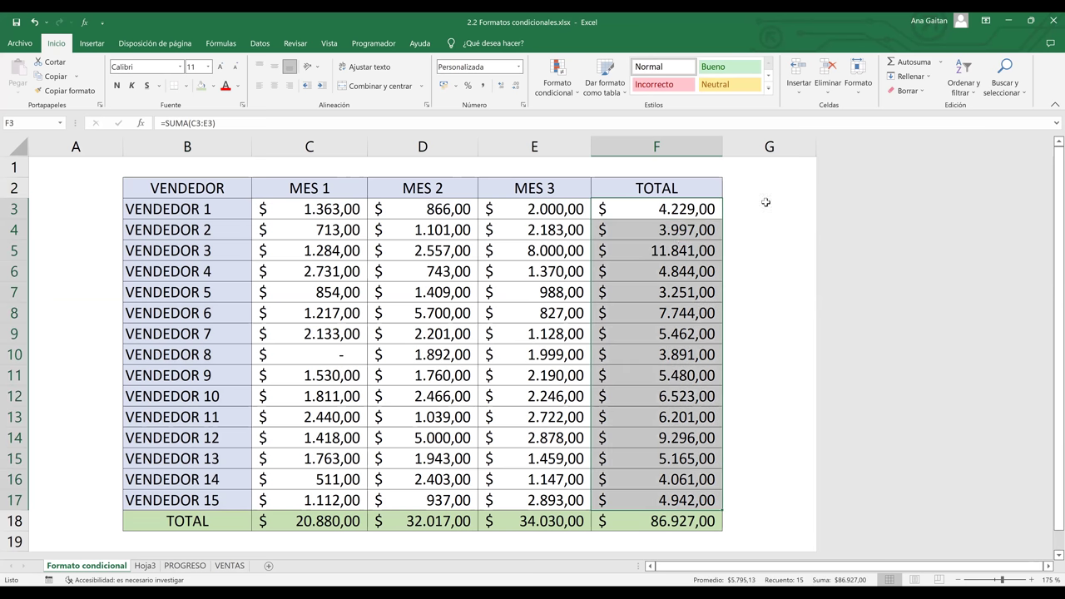
- Enter the sales target note "Meta $9,000.00" in G2, beside the TOTAL header
key("Right")
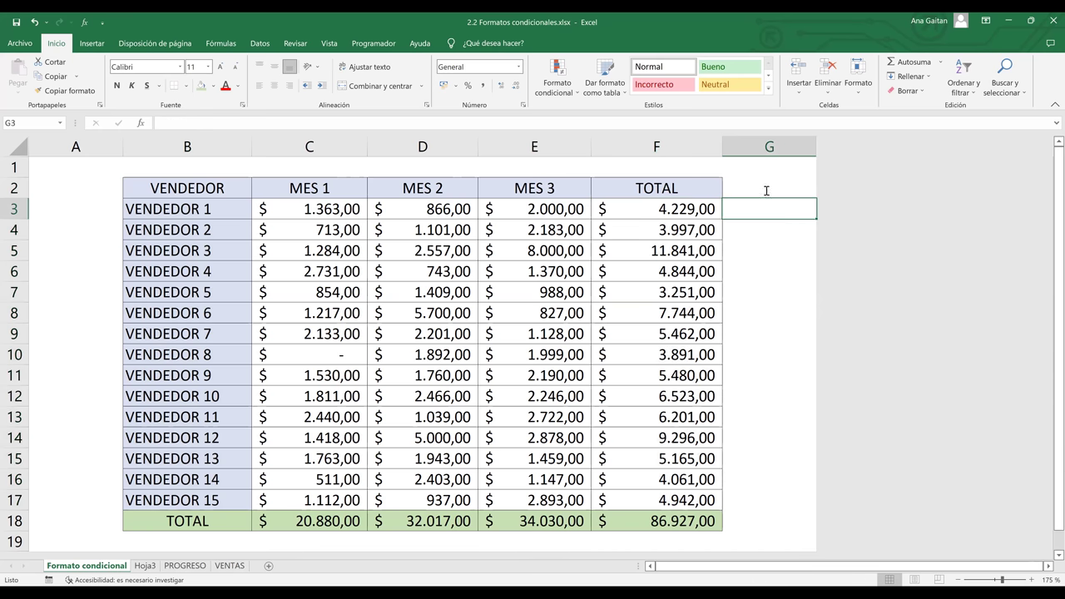
left_click(766, 191)
type("Meta")
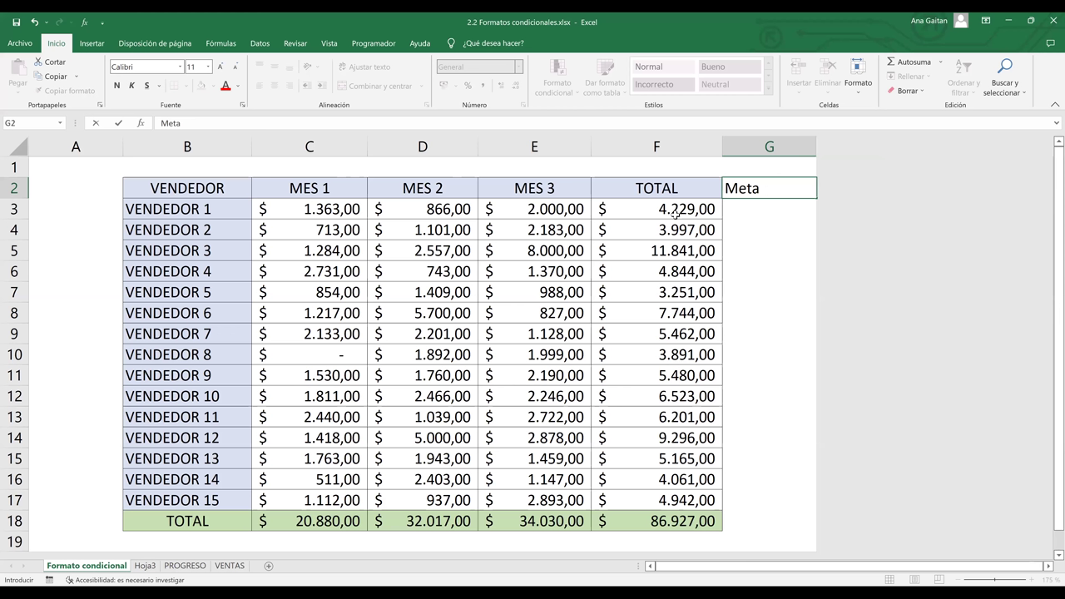
type("$")
type("90")
key("BackSpace")
type(",000.")
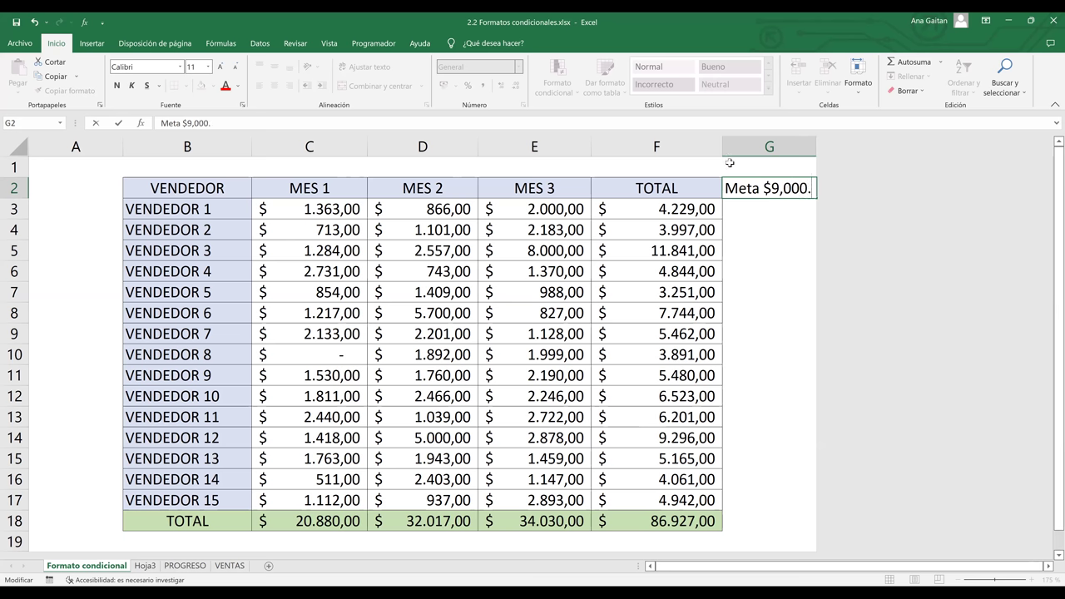
type("00")
key("Return")
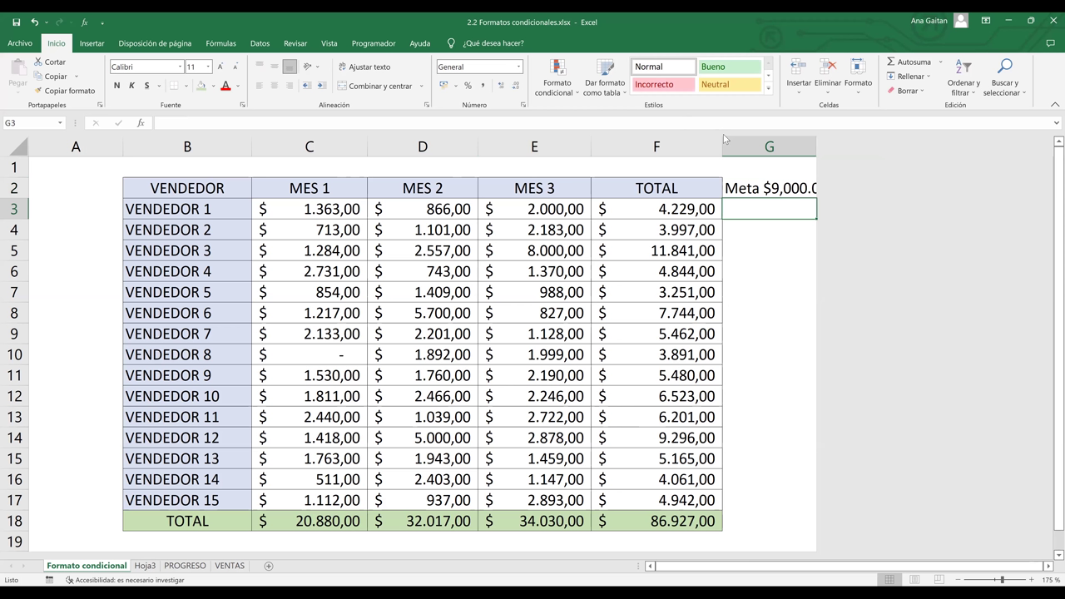
- Narrow the TOTAL column F and reduce the target note in G2 to font size 9
left_click_drag(721, 151, 694, 152)
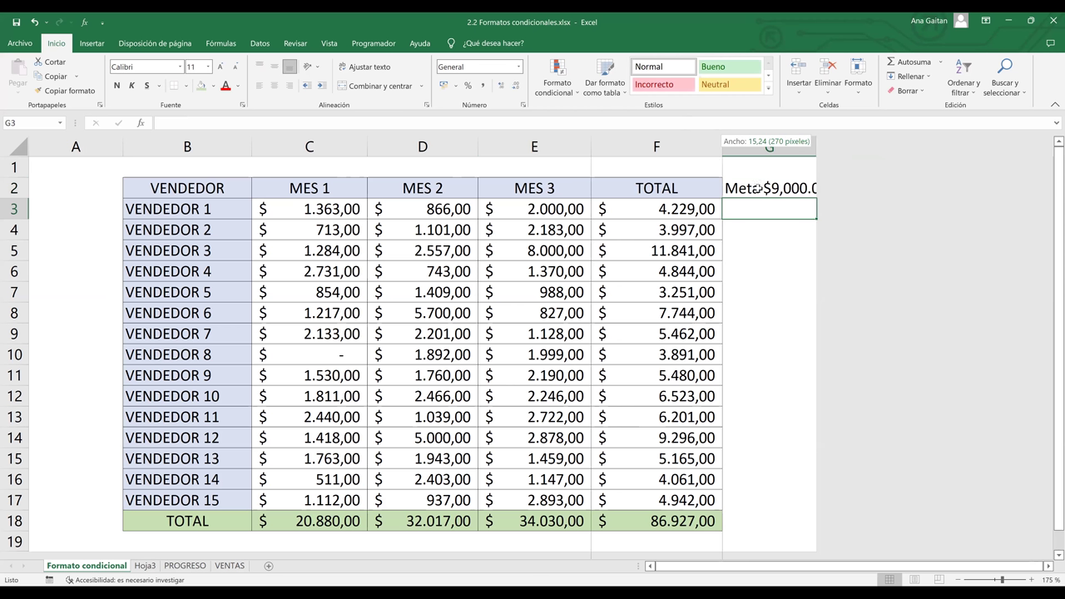
left_click(238, 69)
left_click(238, 69)
left_click(785, 292)
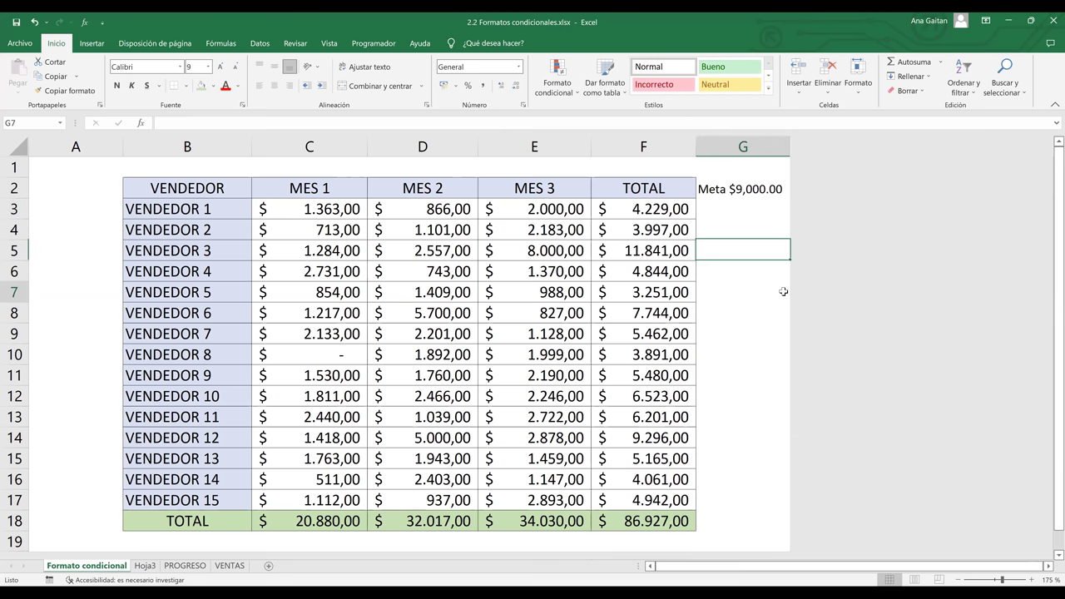
left_click(729, 192)
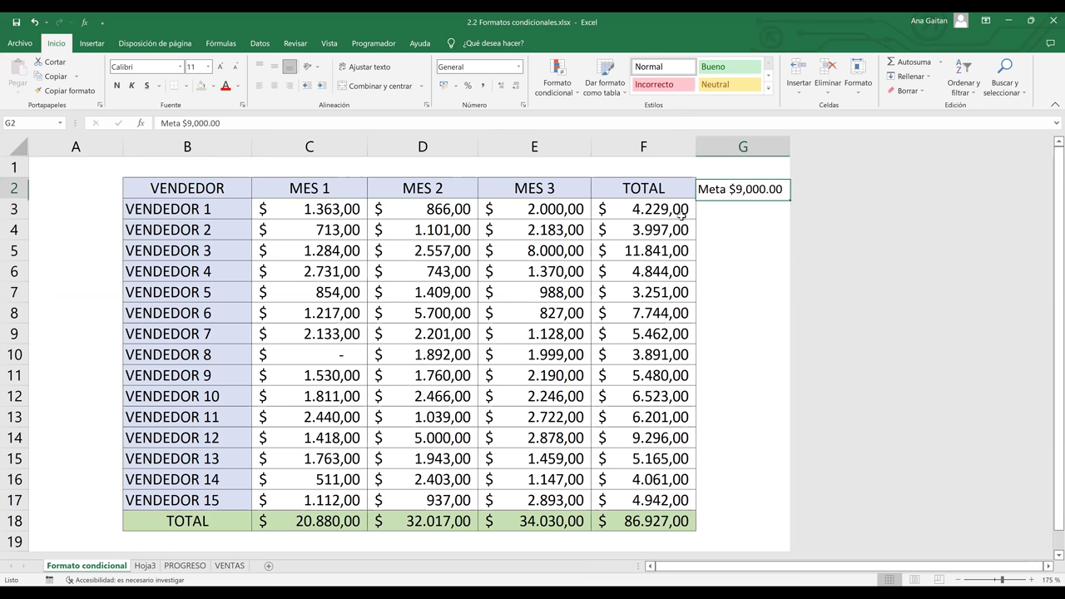
left_click_drag(665, 211, 656, 497)
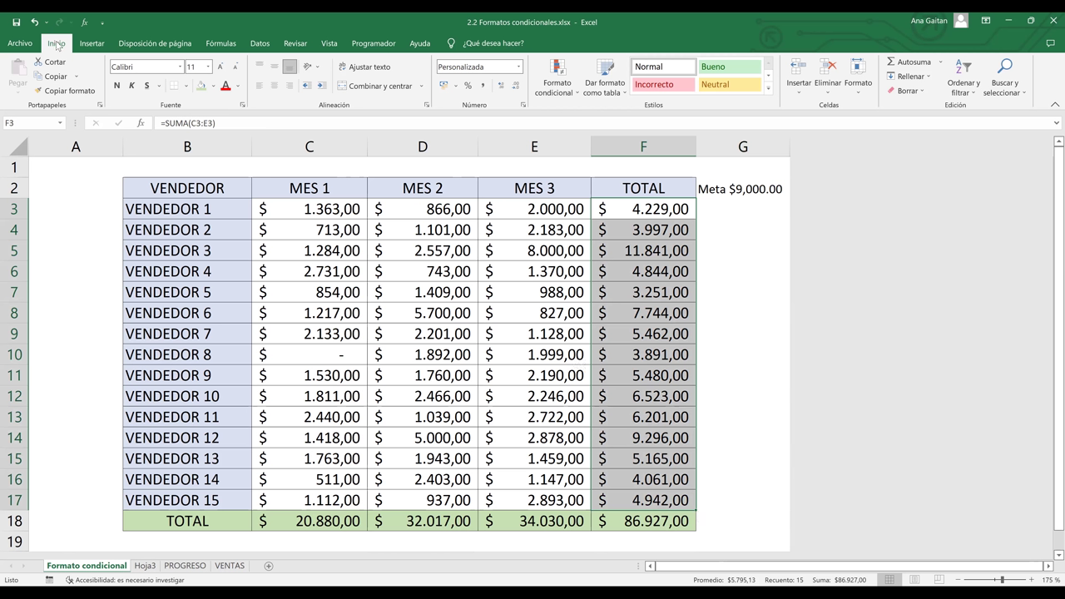
left_click(86, 44)
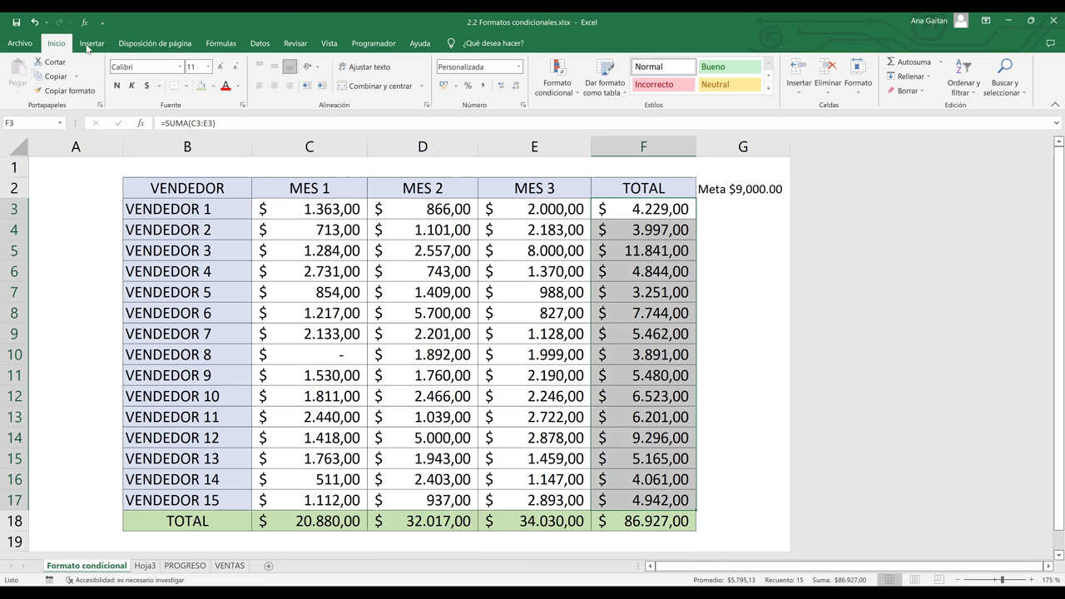
left_click(228, 48)
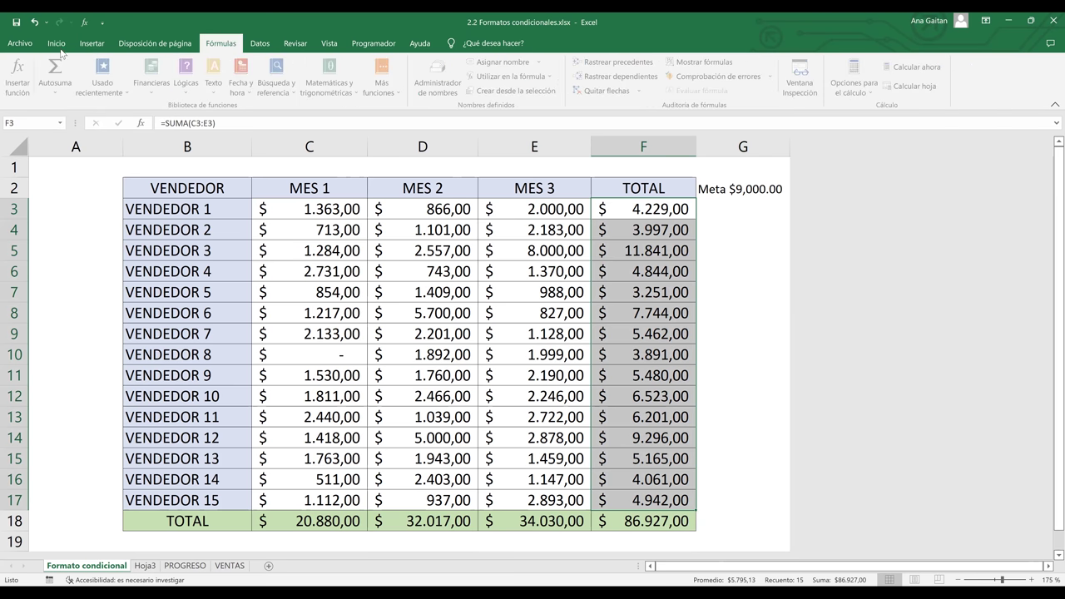
left_click(57, 44)
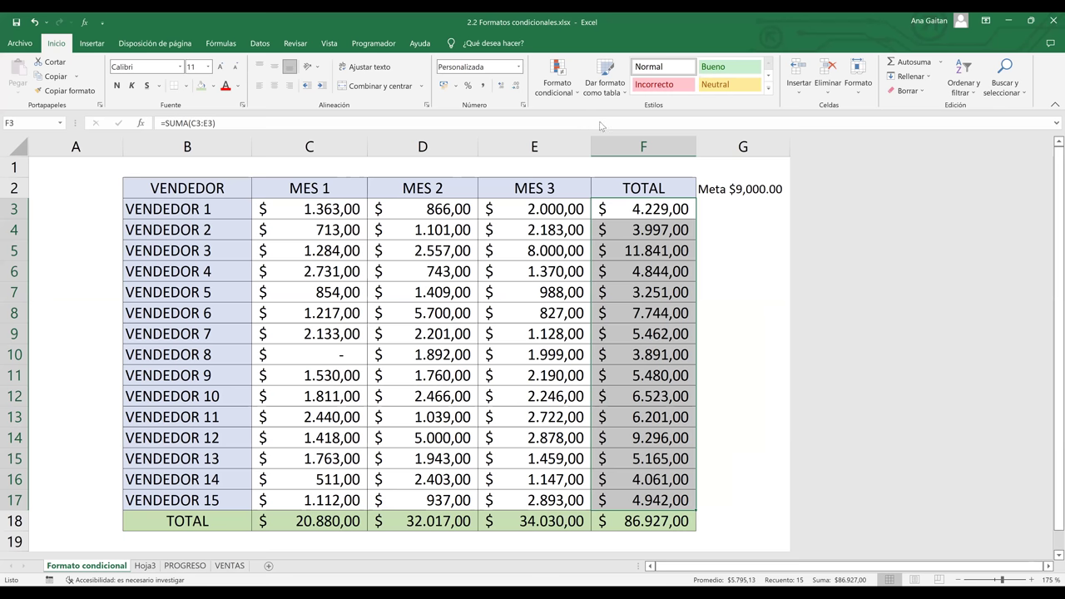
key("alt+o")
key("l")
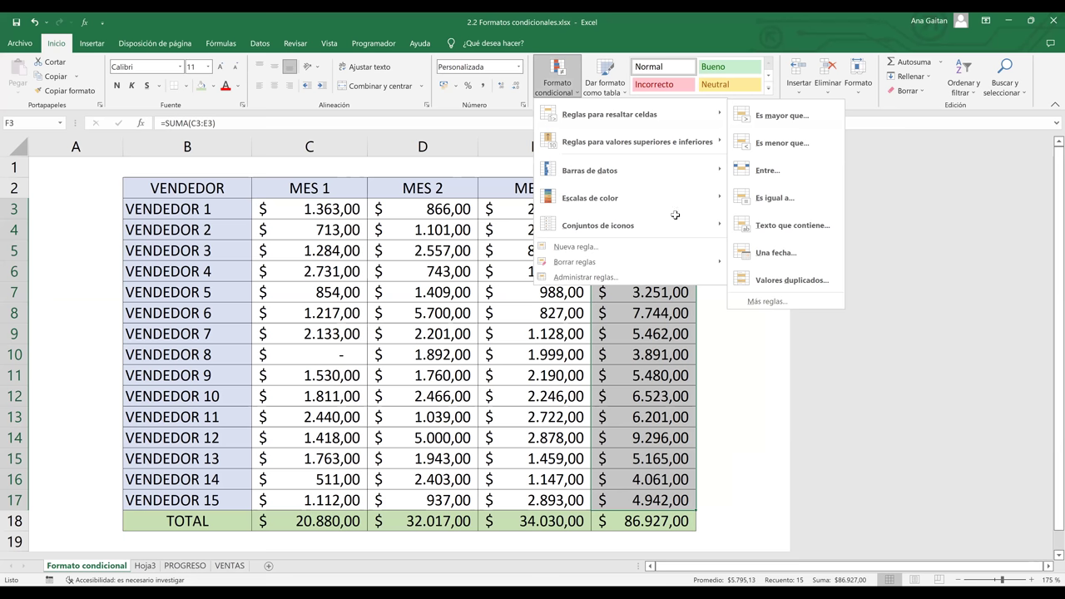
key("Escape")
key("Escape")
key("Down")
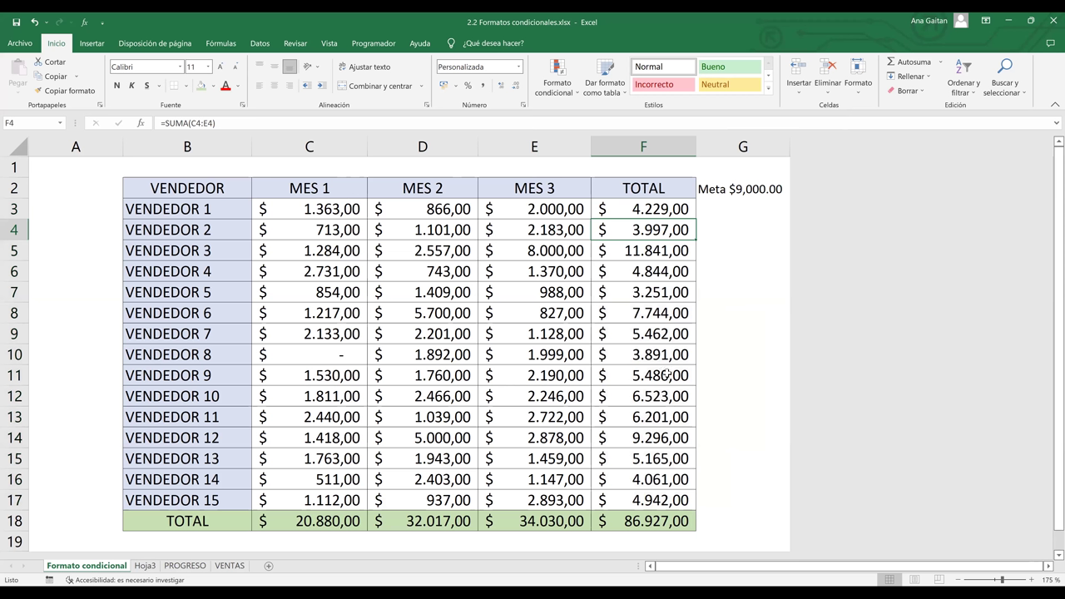
left_click(653, 422)
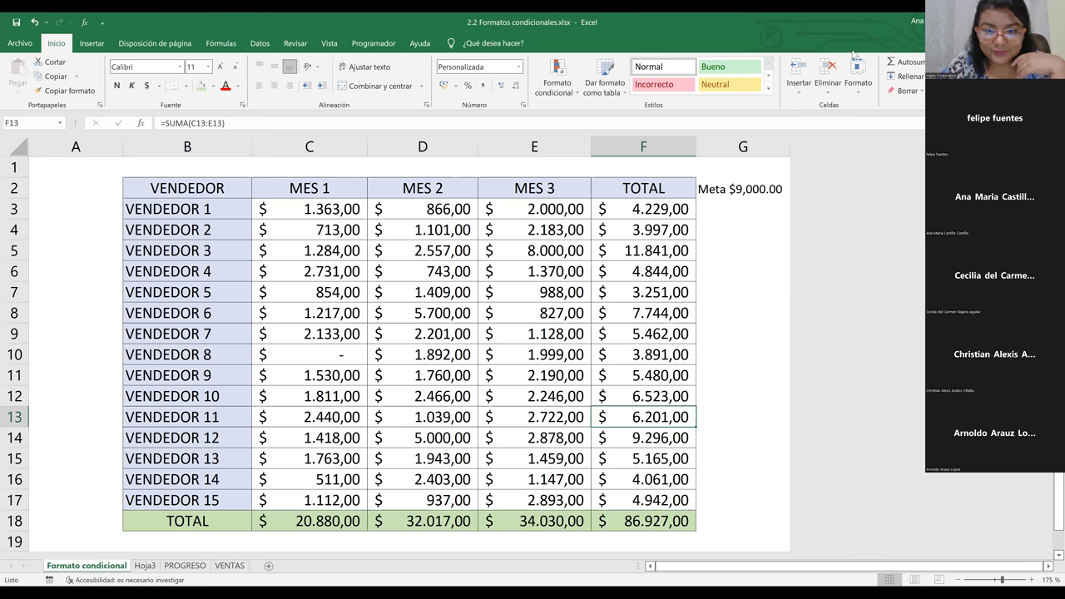
- Try filling the VENDEDOR 3 and VENDEDOR 12 totals in F5 and F14 with green manually, and undo both fills
left_click(638, 249)
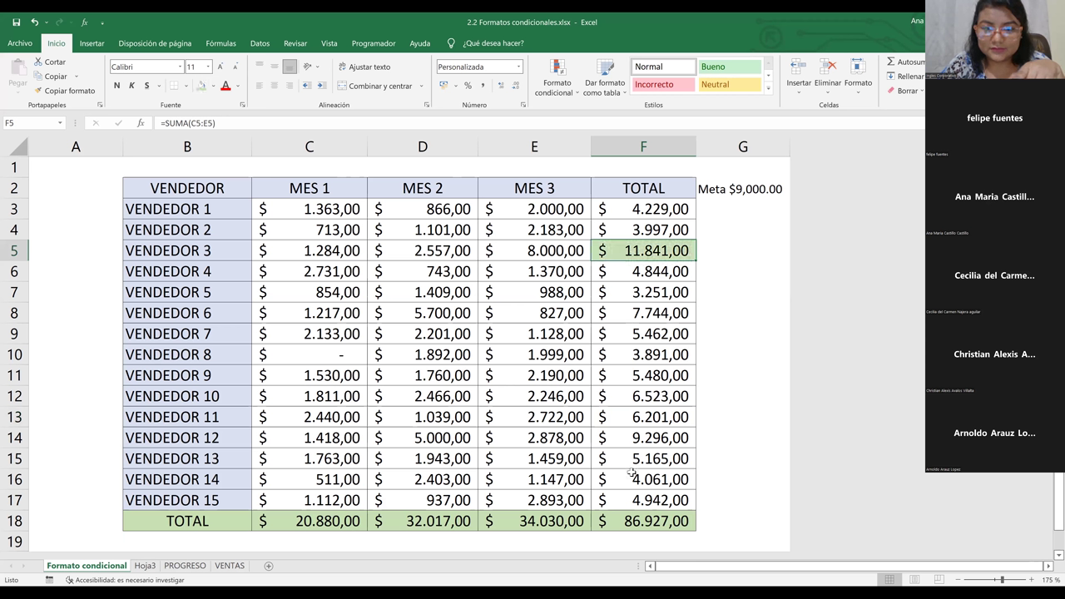
left_click(326, 438)
key("Right")
key("Right")
key("Right")
key("Right")
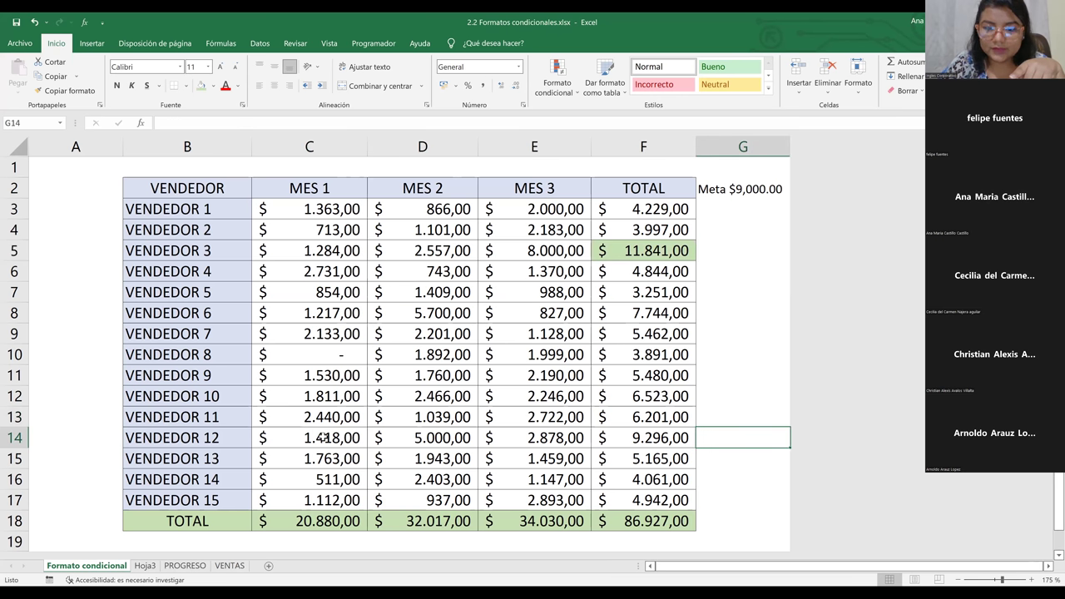
key("Left")
left_click(202, 87)
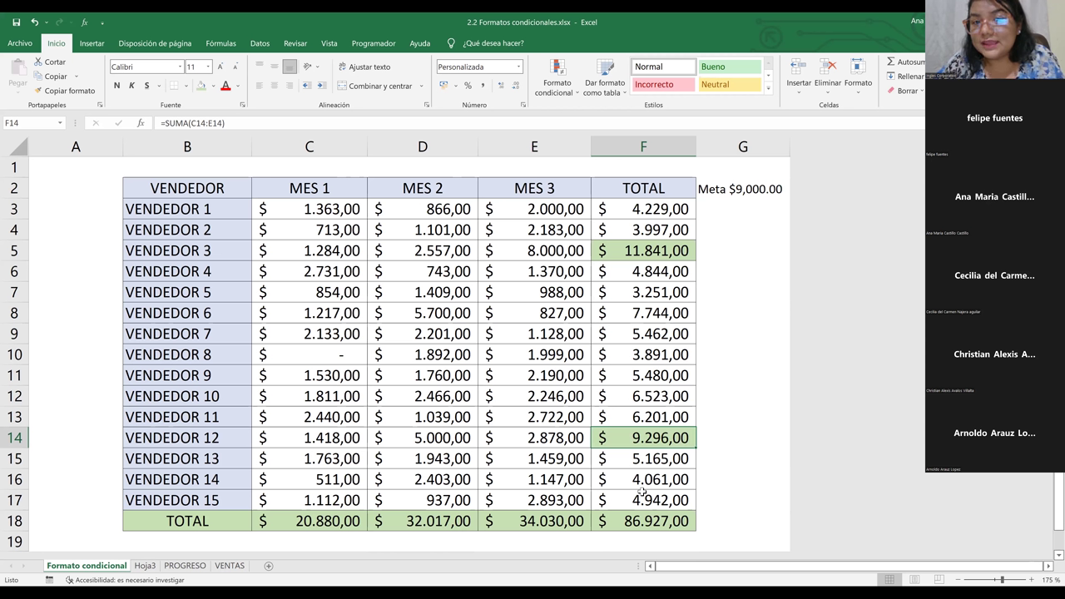
key("ctrl+z")
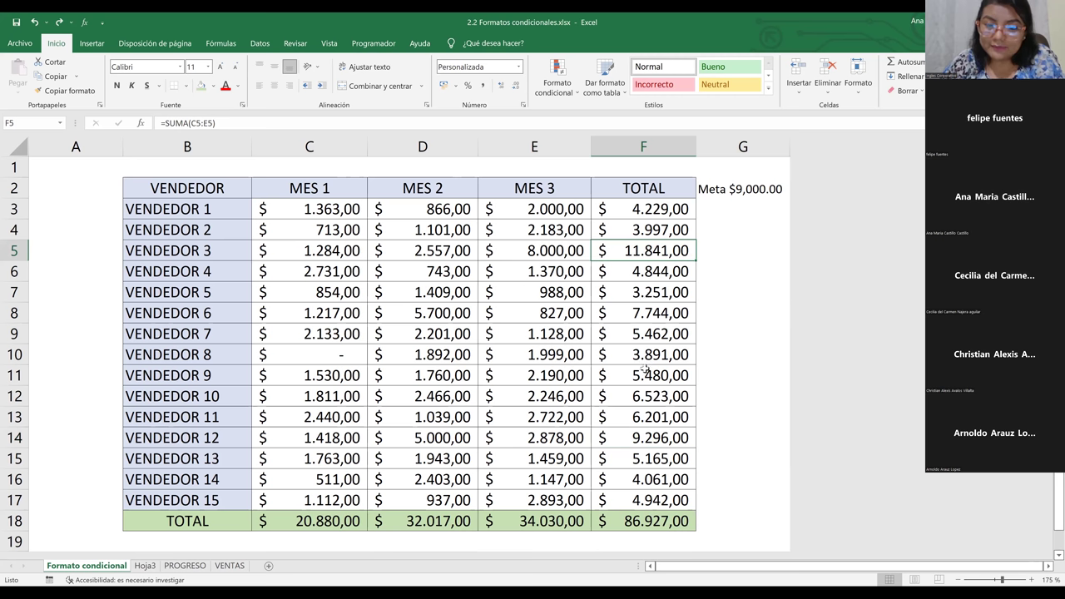
key("Down")
key("Down")
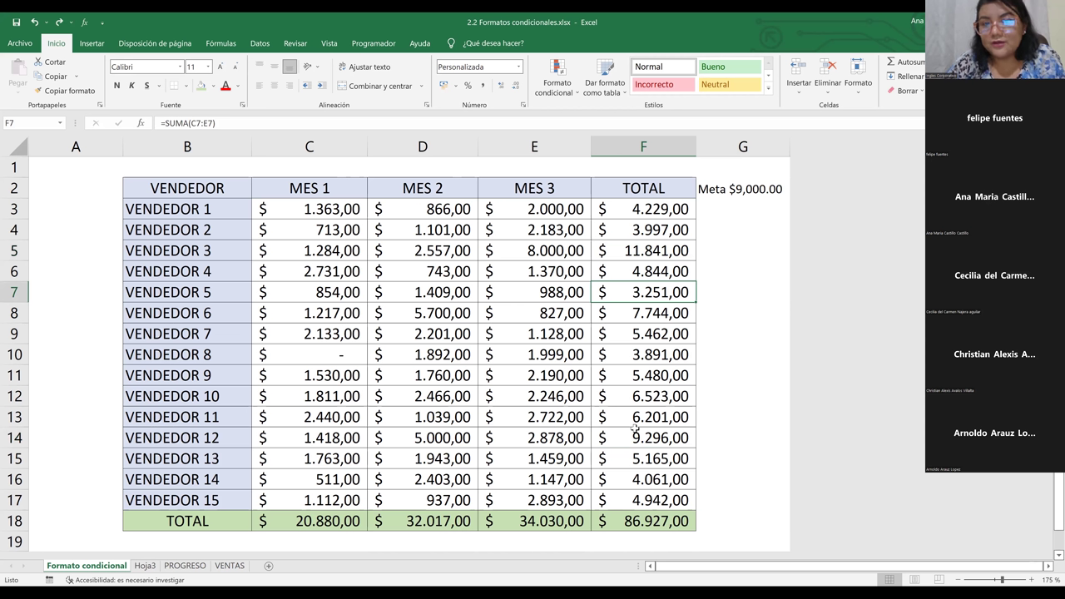
key("Up")
key("Up")
key("Up")
key("Up")
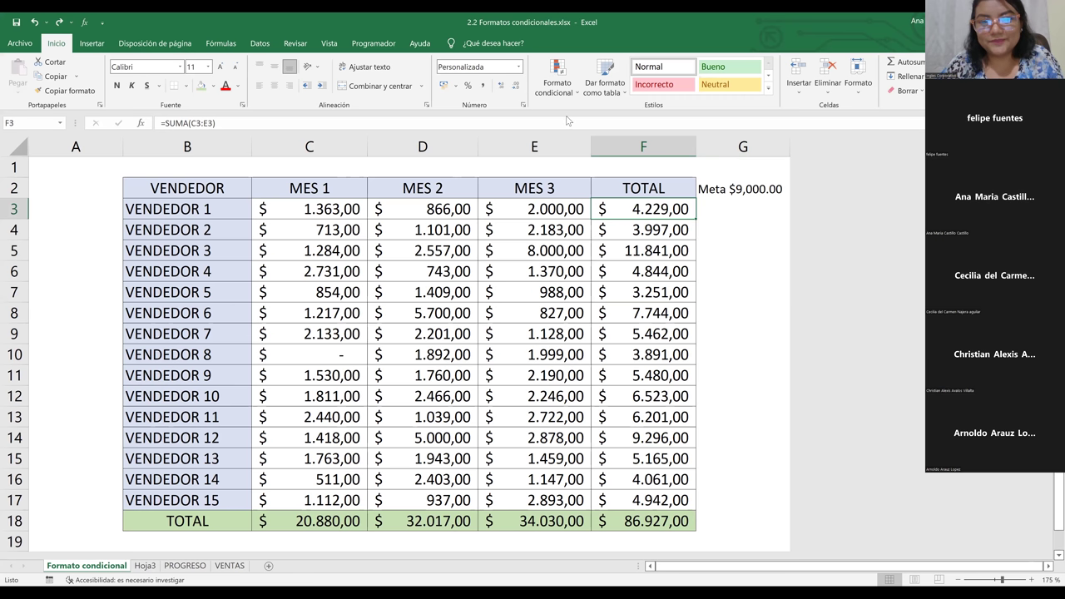
- Start a greater-than highlighting rule on the vendor totals in F3:F17 with a threshold of 9000
left_click_drag(643, 209, 643, 500)
left_click(557, 83)
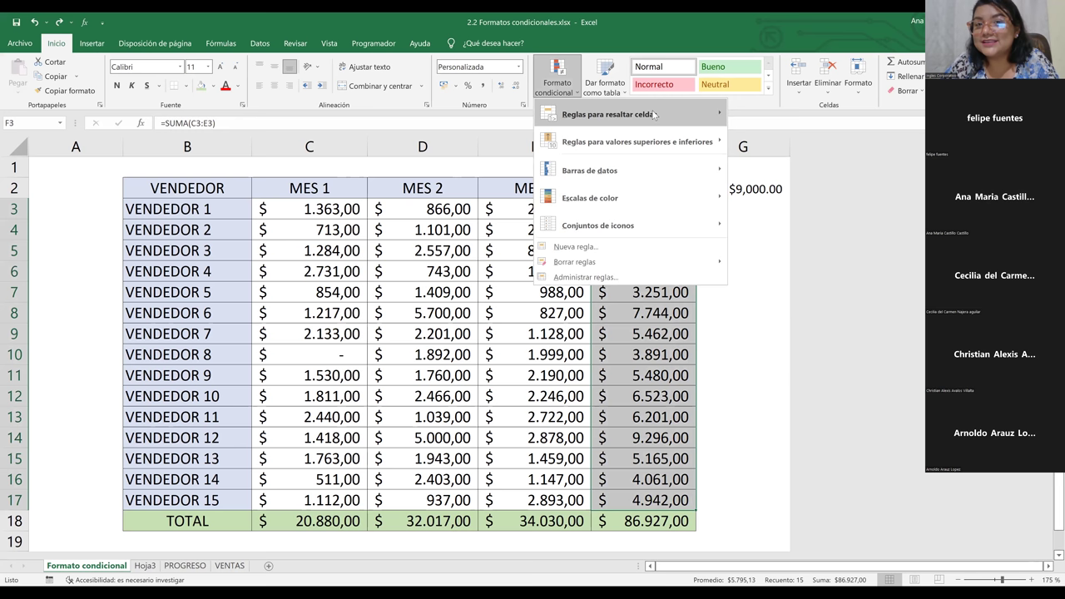
left_click(628, 123)
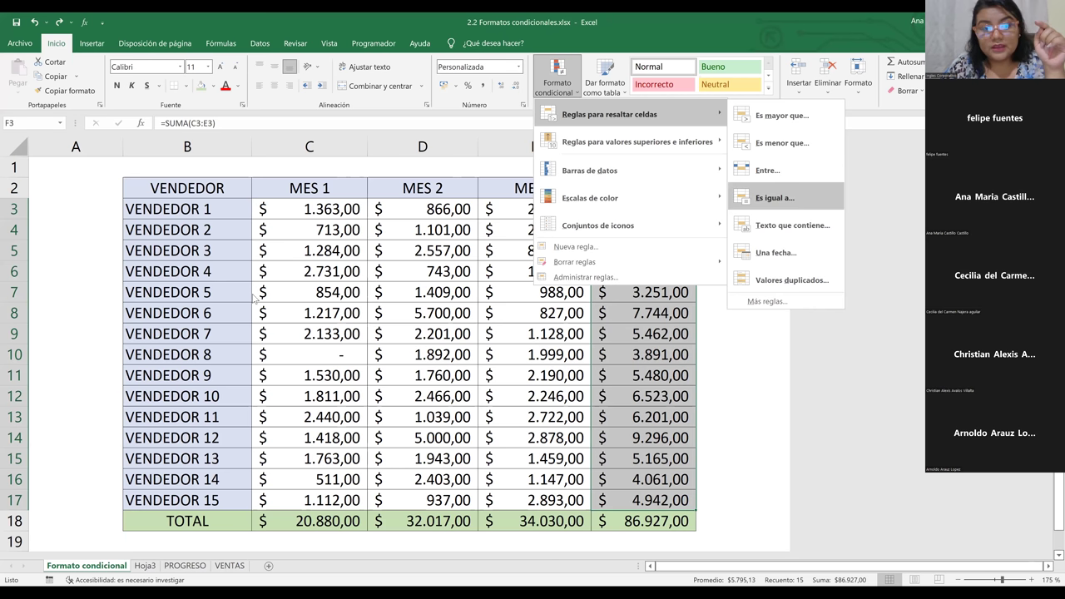
key("m")
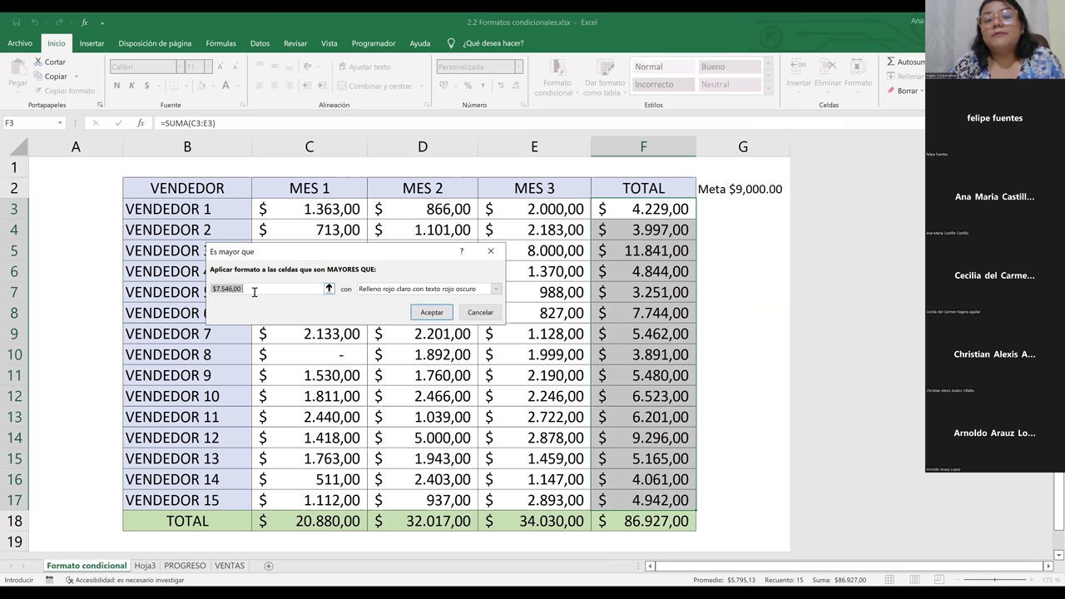
key("BackSpace")
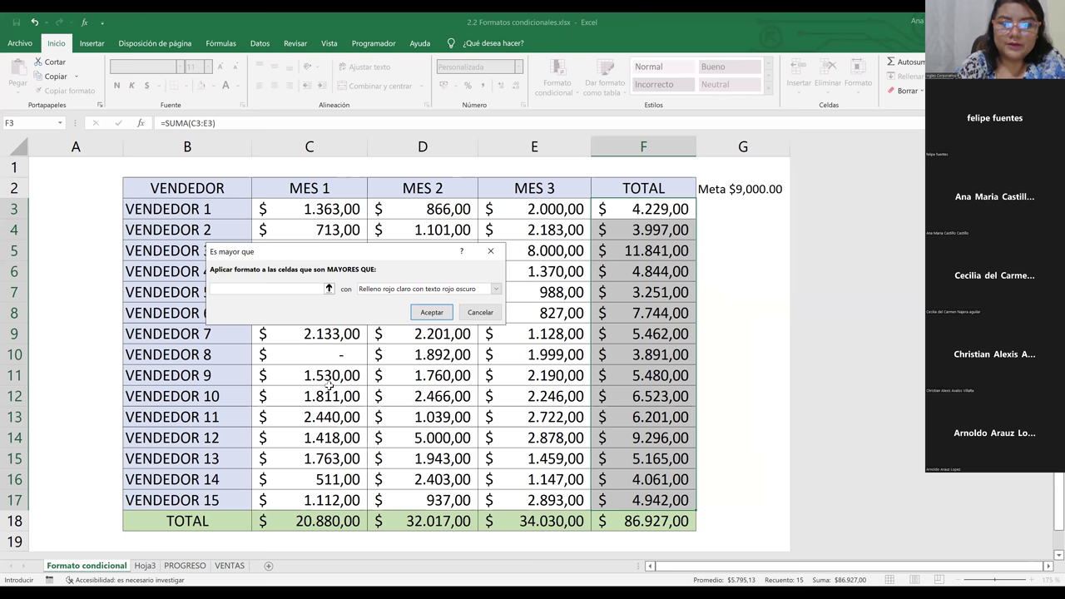
type("900")
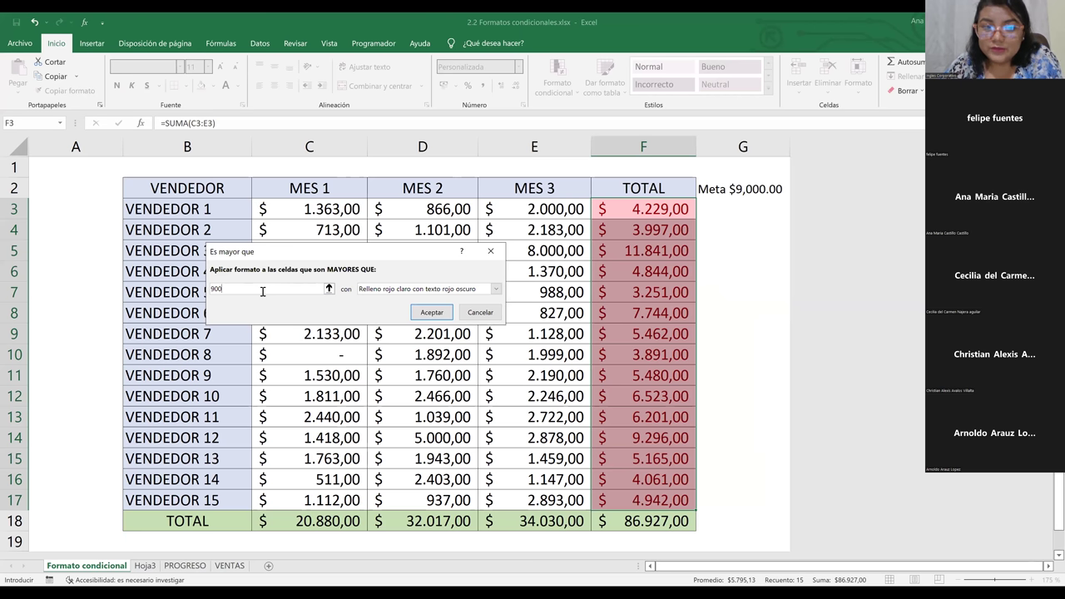
type("0")
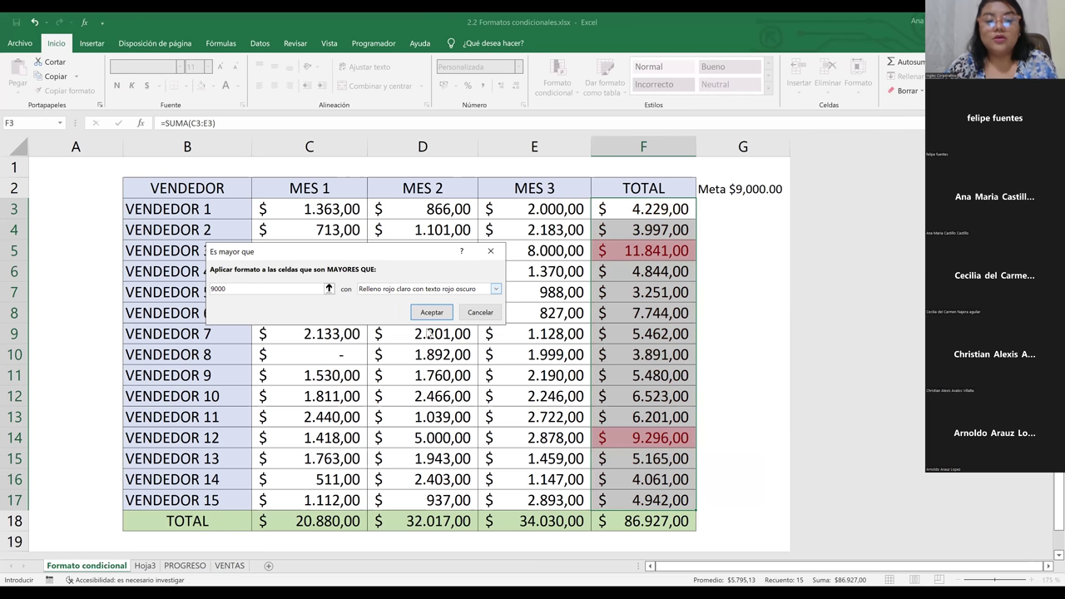
- Format the totals above 9000 with green fill and dark green text and apply the rule
key("Tab")
key("alt+Down")
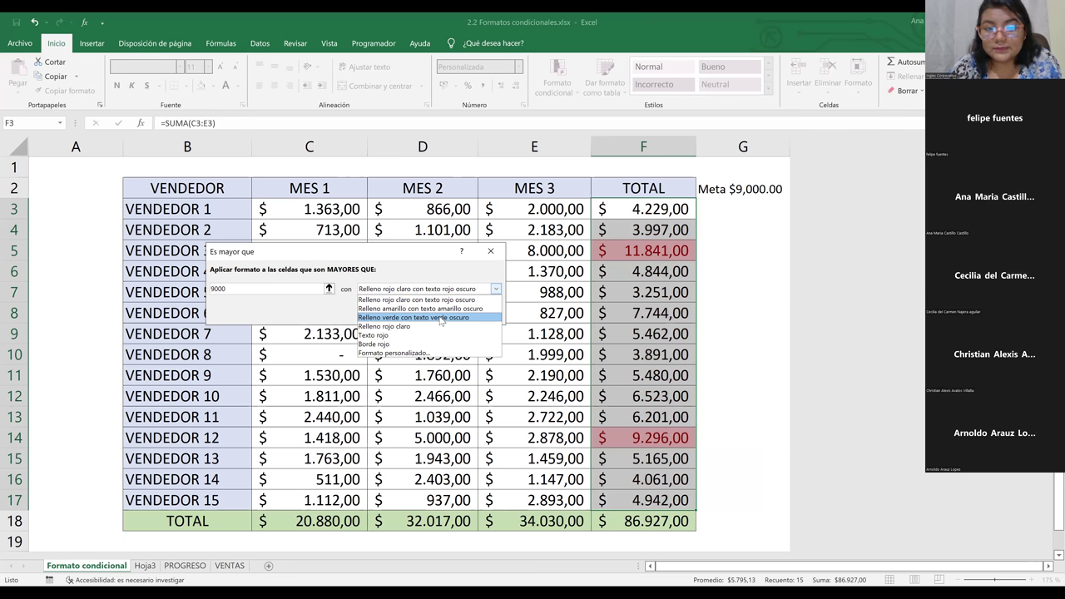
left_click(519, 310)
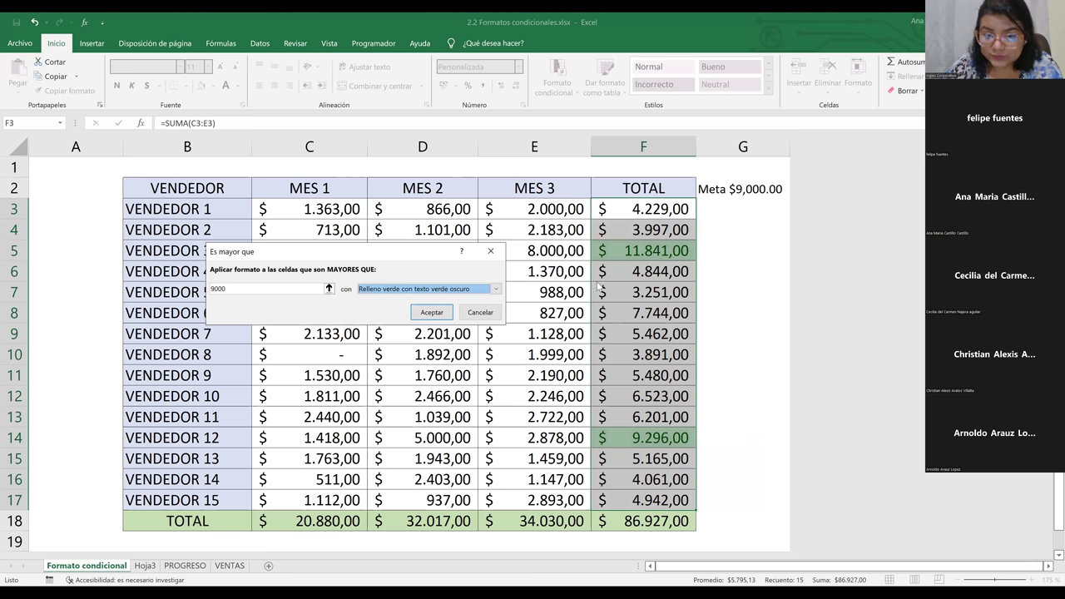
left_click(423, 315)
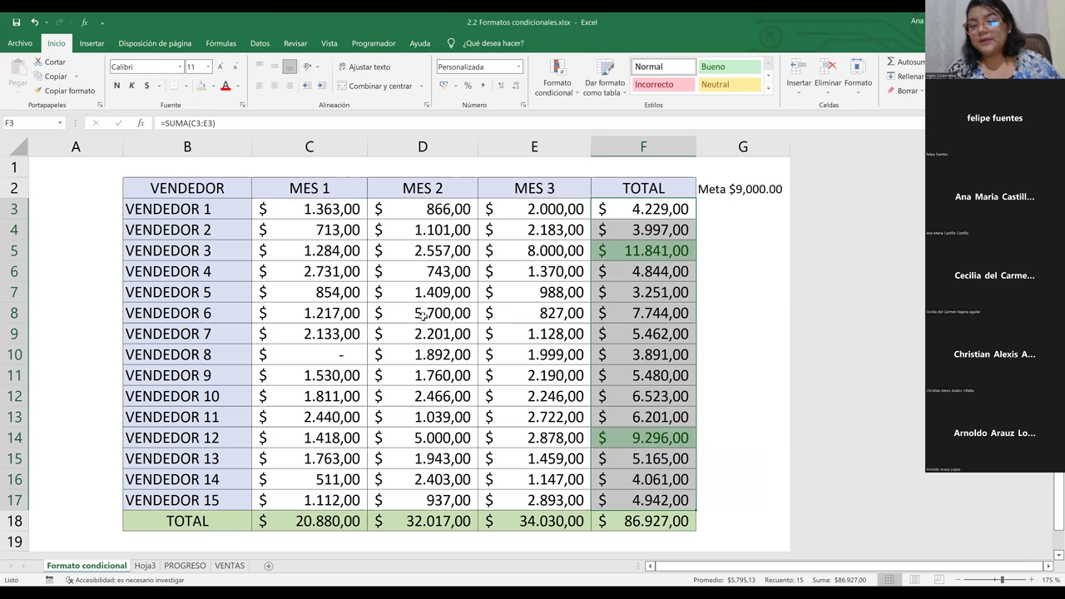
left_click(311, 214)
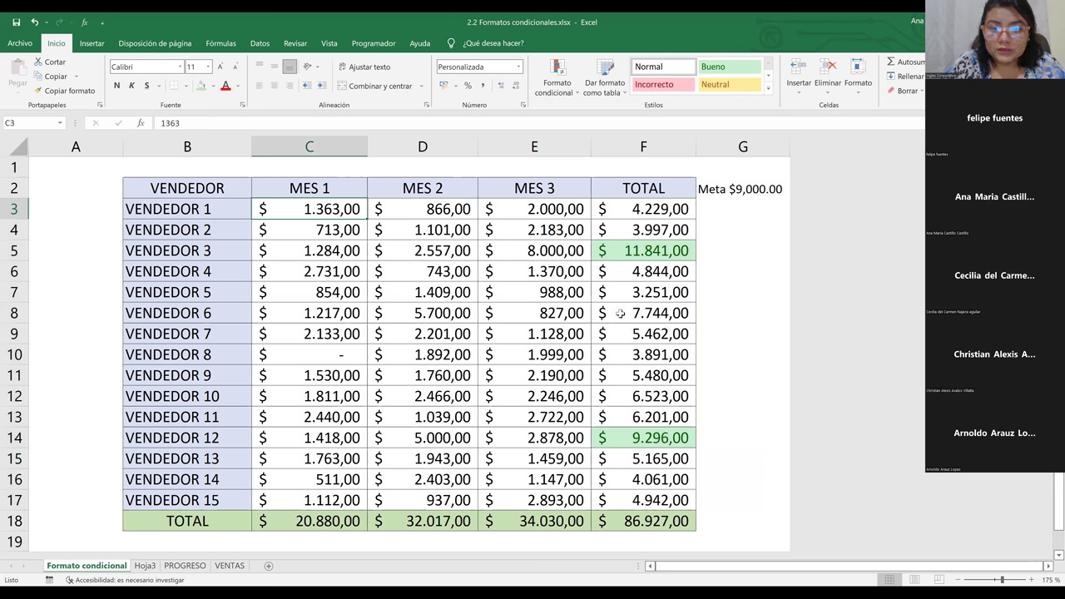
- Overwrite the VENDEDOR 7 total in F9 with 9000 and go to the target note in G2
left_click(658, 334)
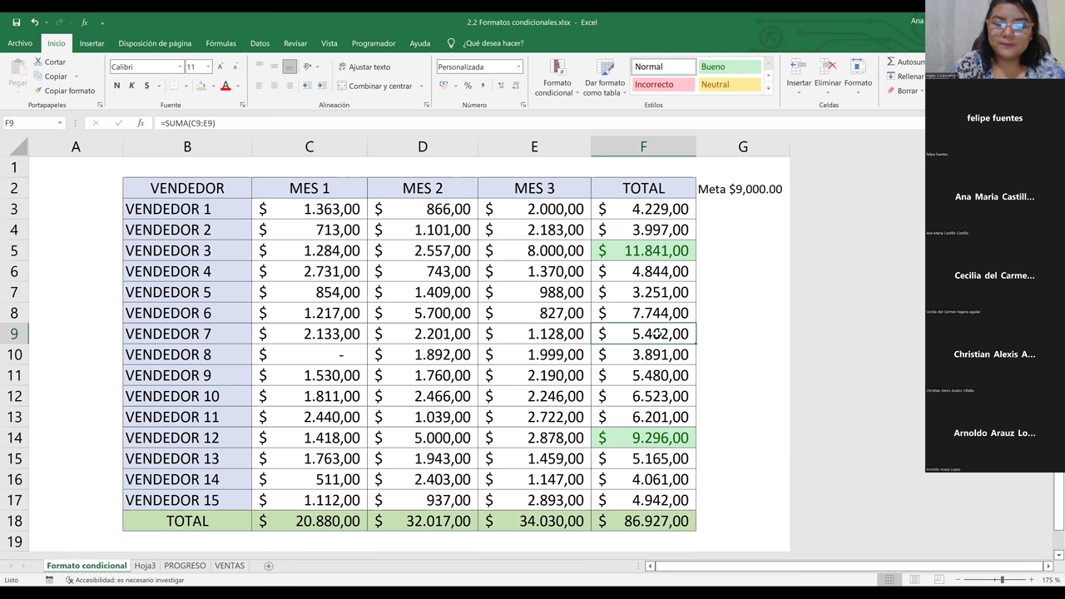
type("9")
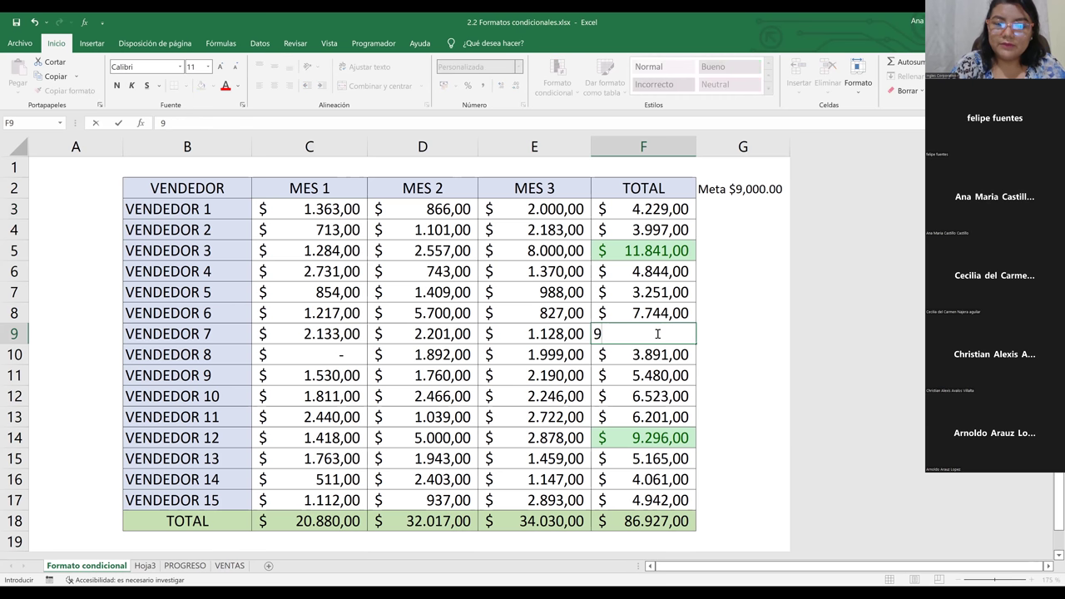
type("000")
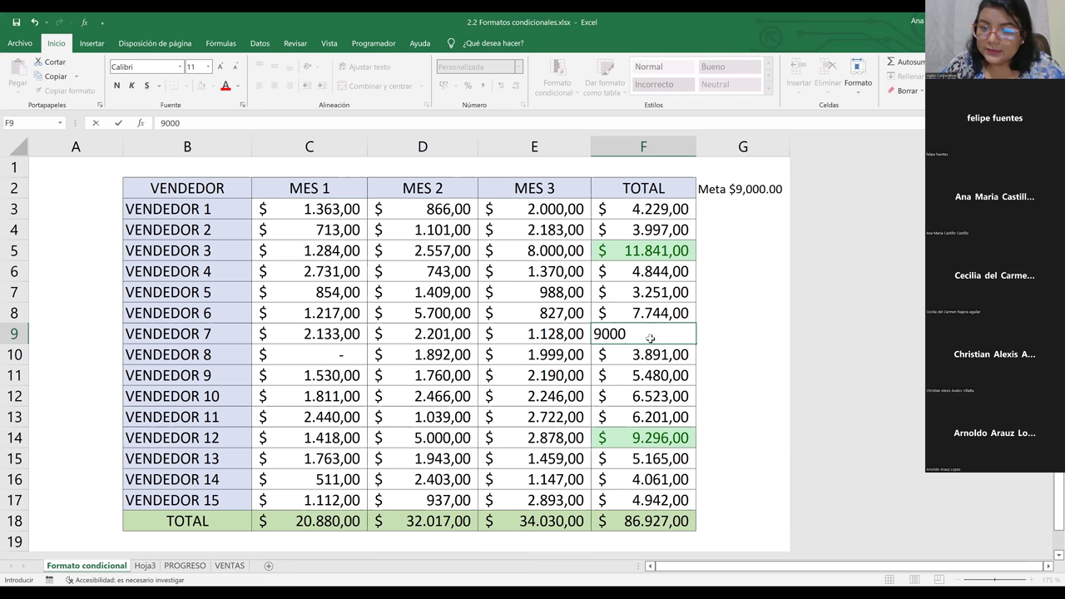
key("ctrl+Return")
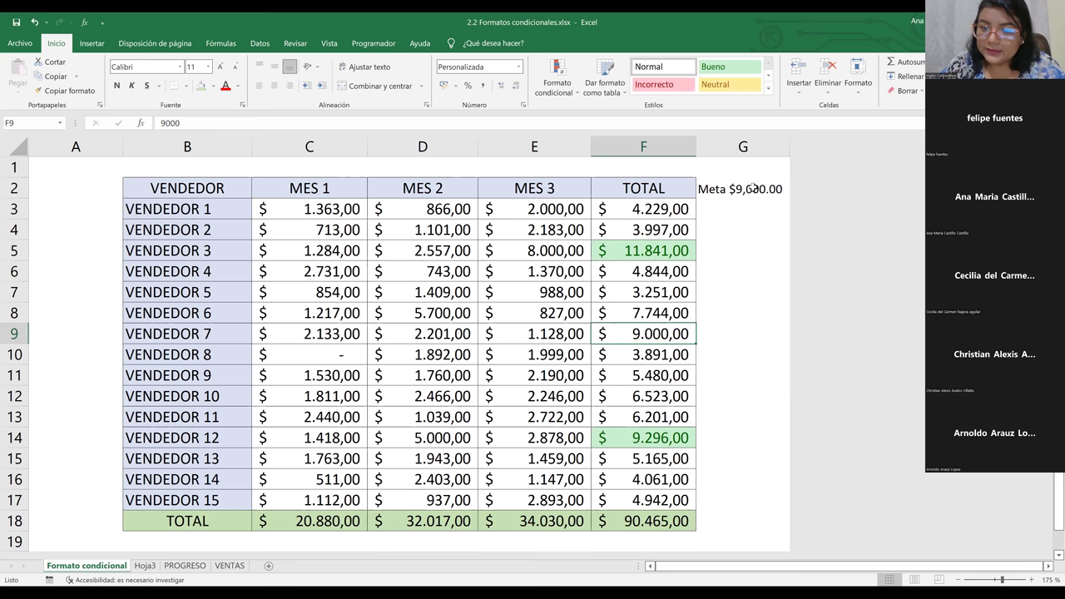
left_click(736, 190)
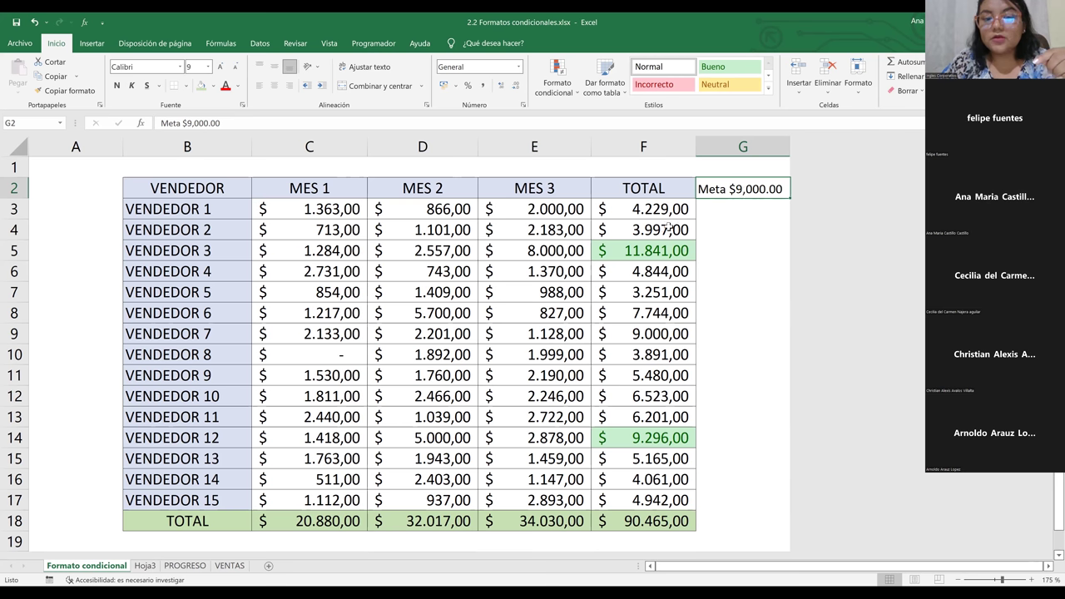
- Display the conditional formatting rules that apply to the vendor totals in F3:F17
left_click_drag(657, 209, 646, 500)
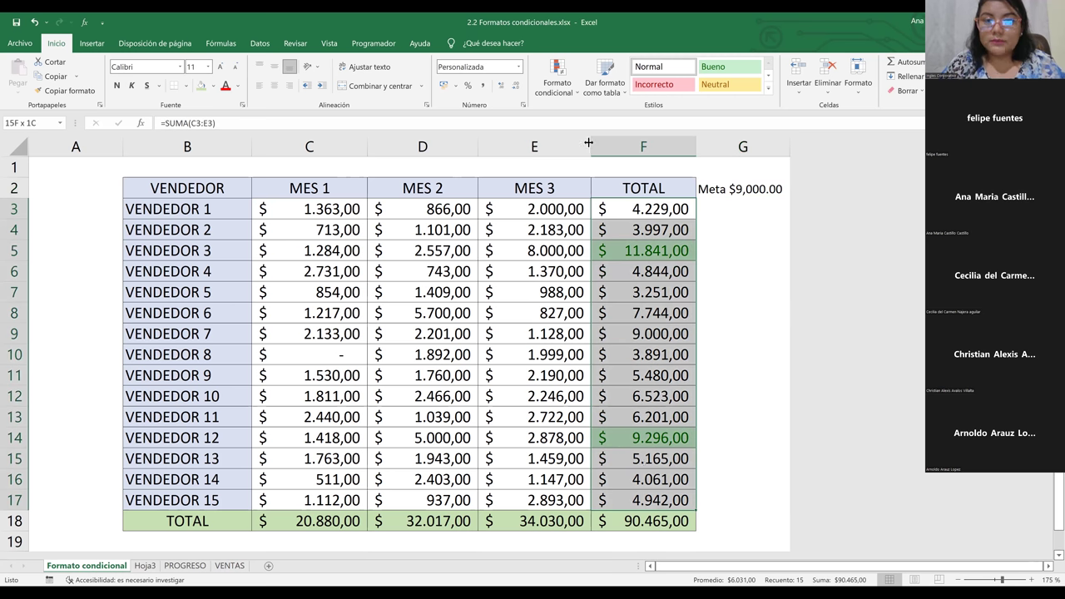
left_click(566, 86)
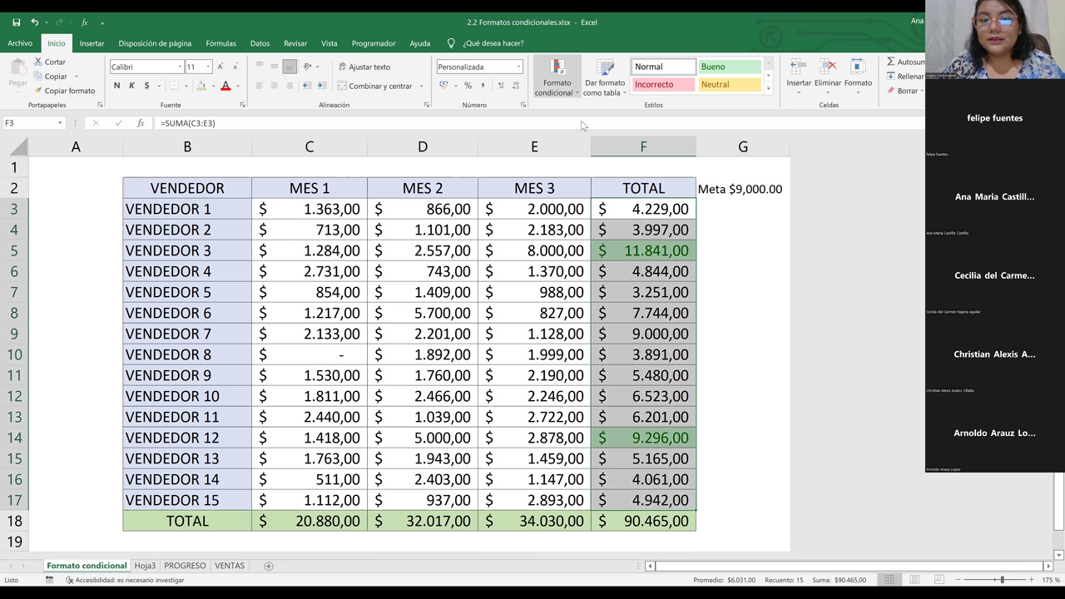
mouse_move(703, 112)
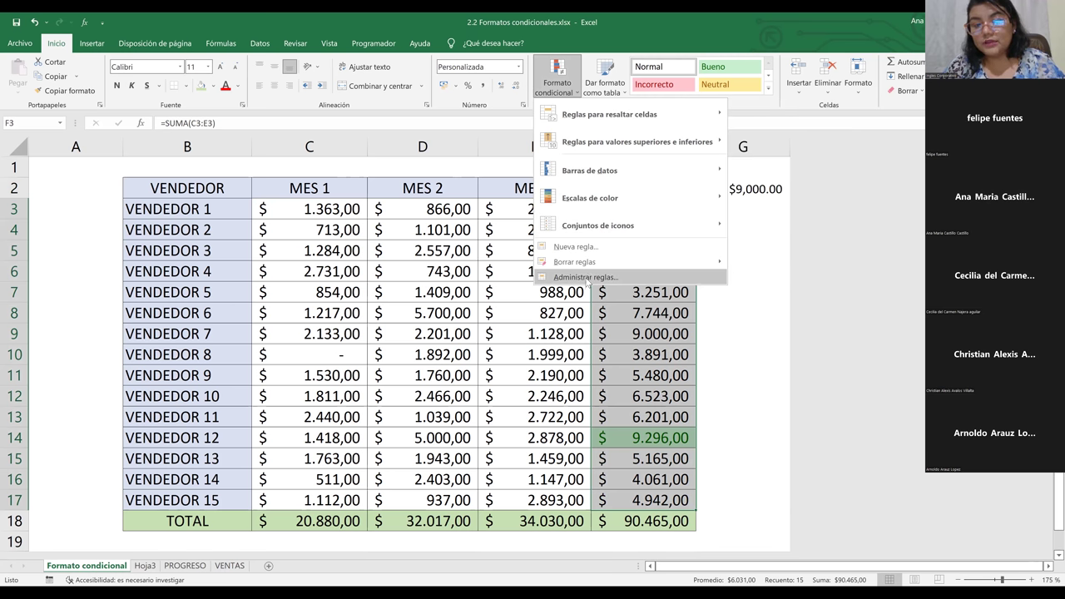
left_click(587, 278)
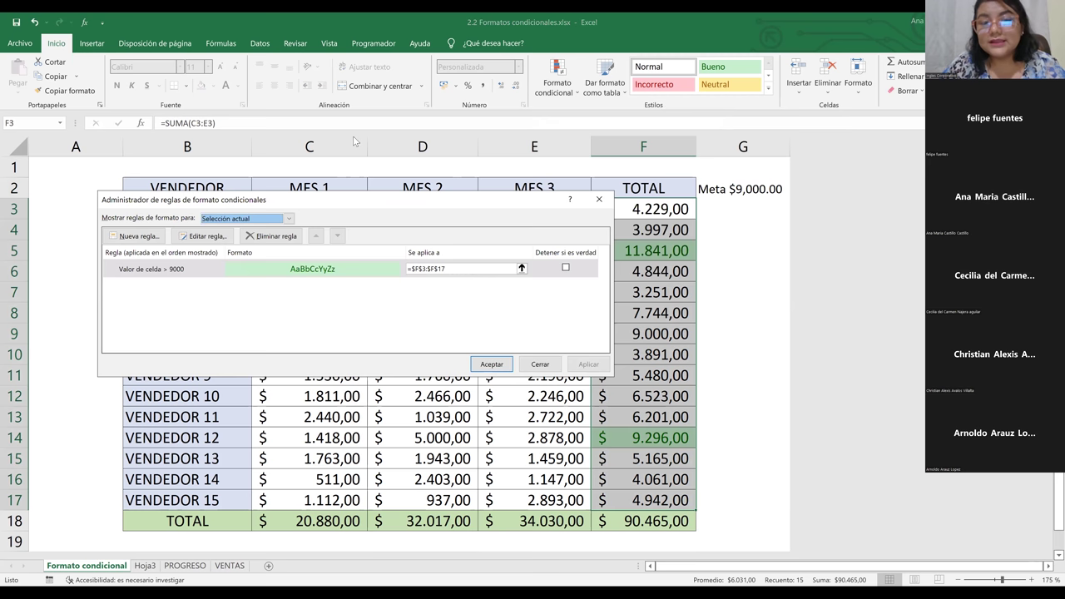
left_click_drag(353, 141, 353, 141)
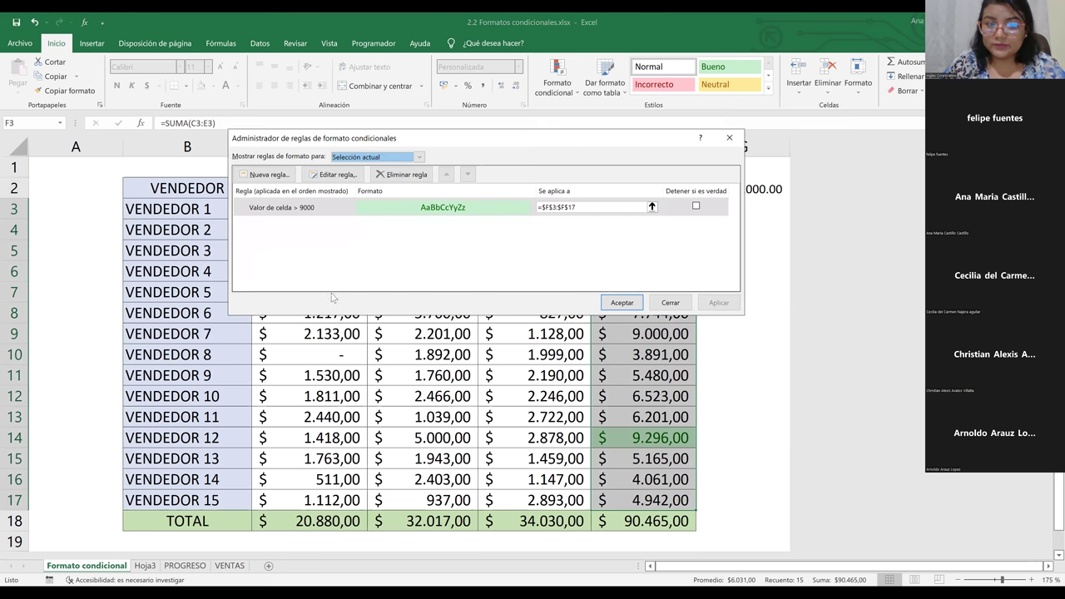
- Try lowering the threshold of the greater-than rule on the vendor totals to 8999
left_click(329, 209)
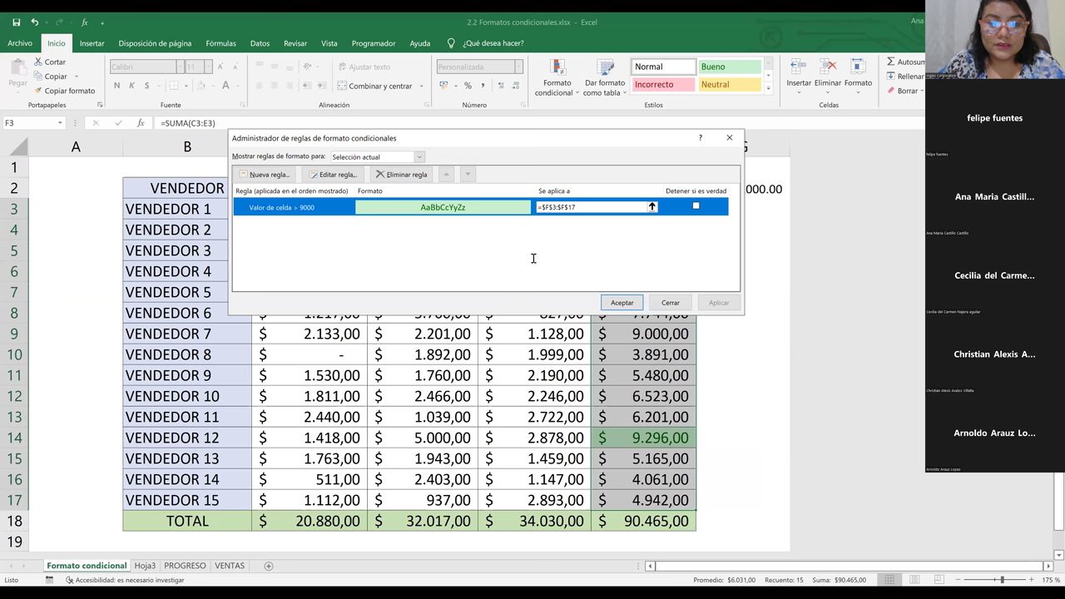
left_click(332, 174)
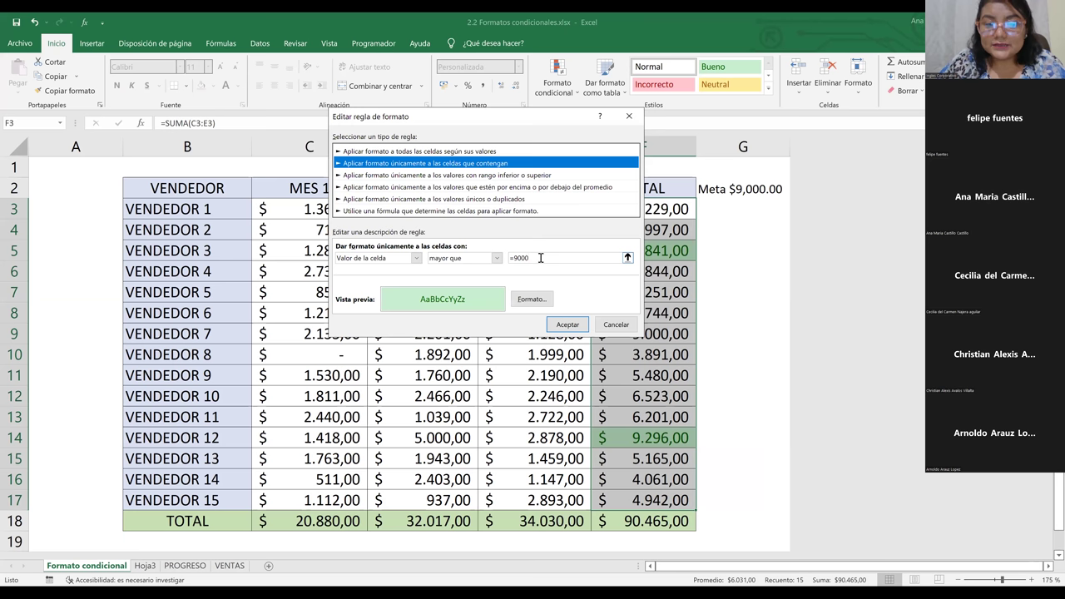
left_click(510, 261)
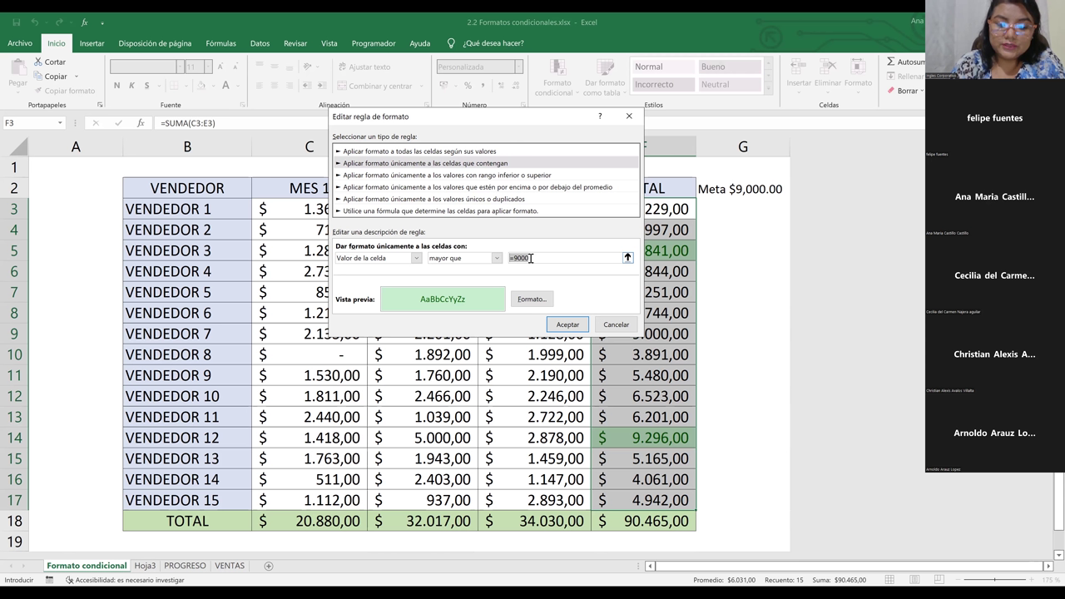
type("8")
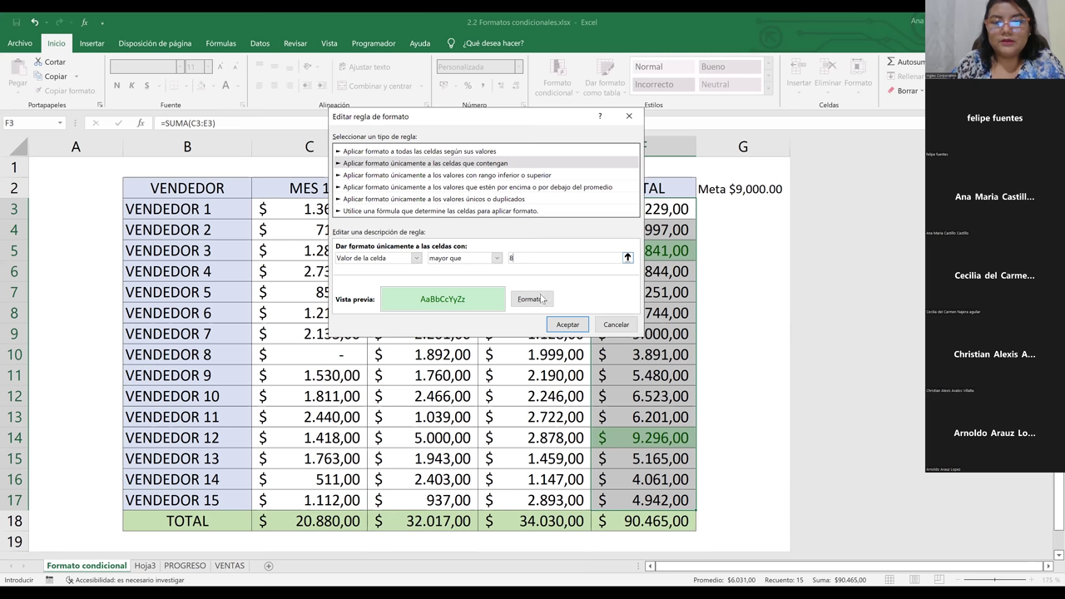
type("999,99")
key("BackSpace")
key("BackSpace")
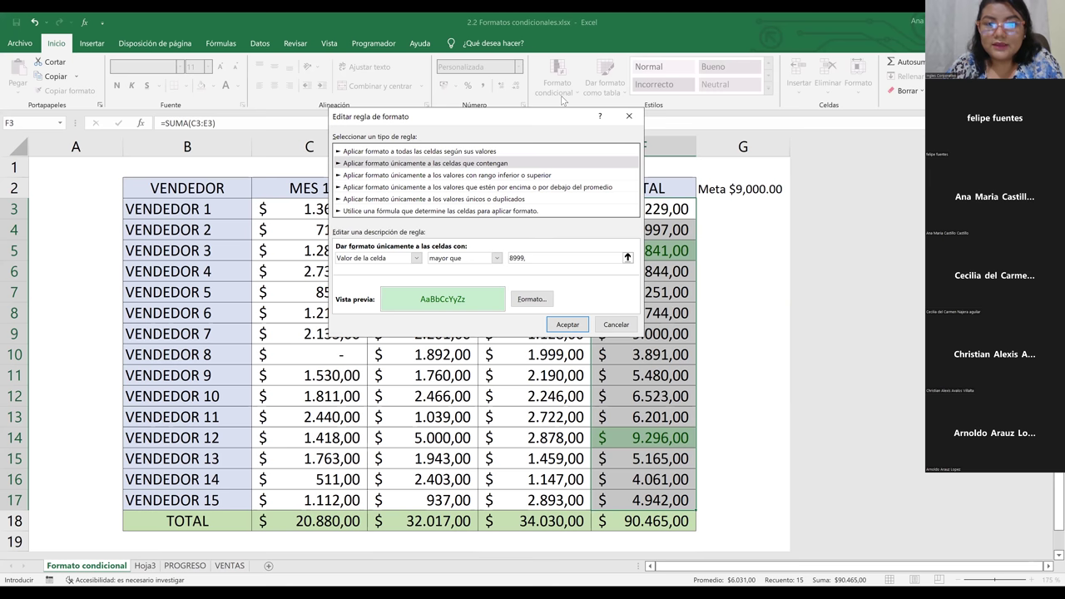
left_click(567, 325)
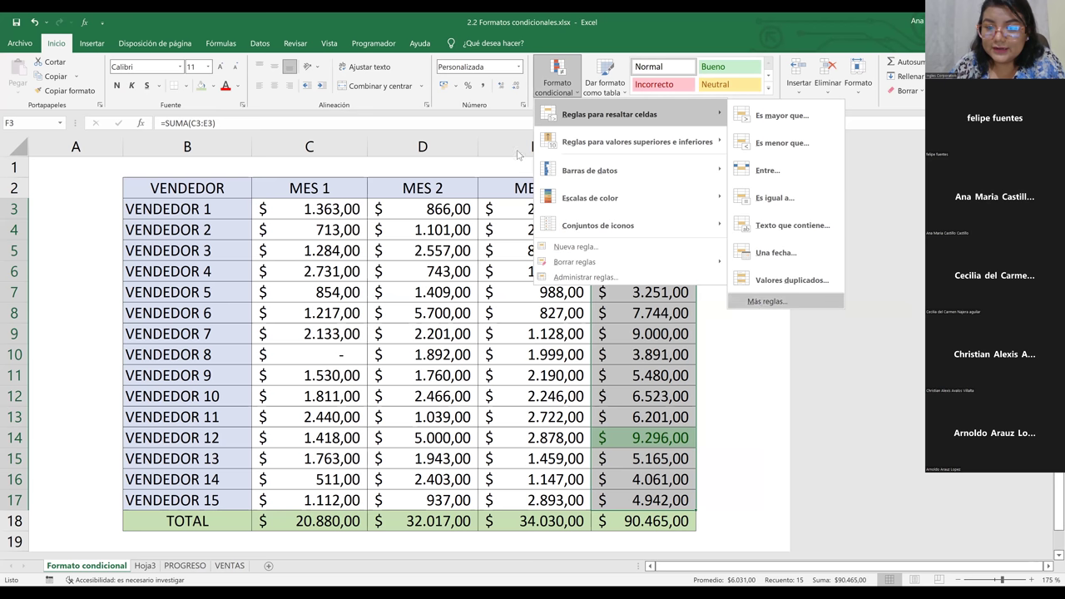
- Add a new rule for vendor totals greater than or equal to 9000 without setting any format
left_click(756, 302)
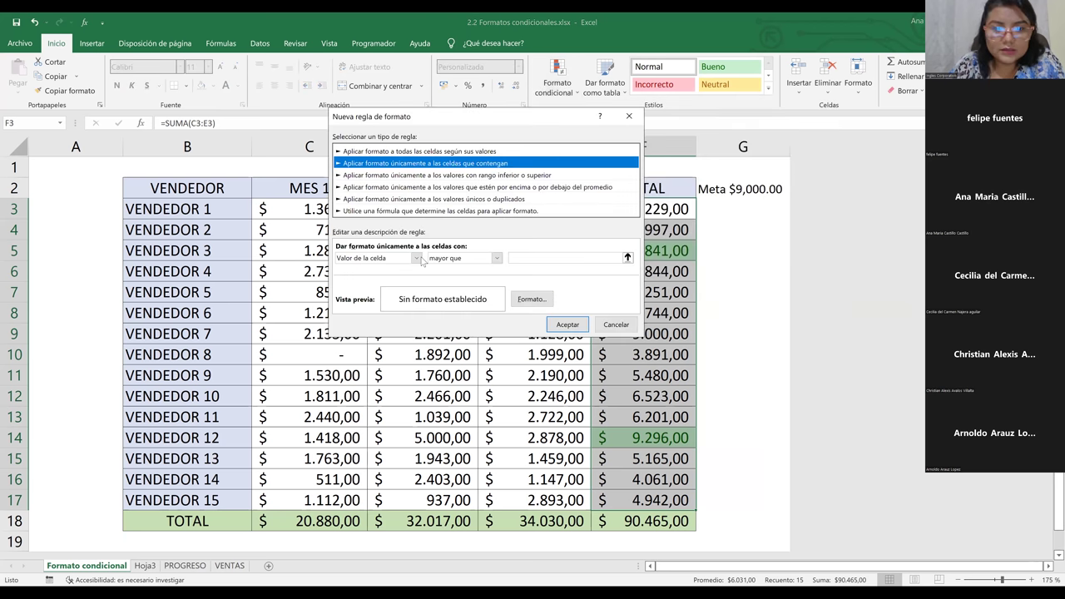
left_click(496, 258)
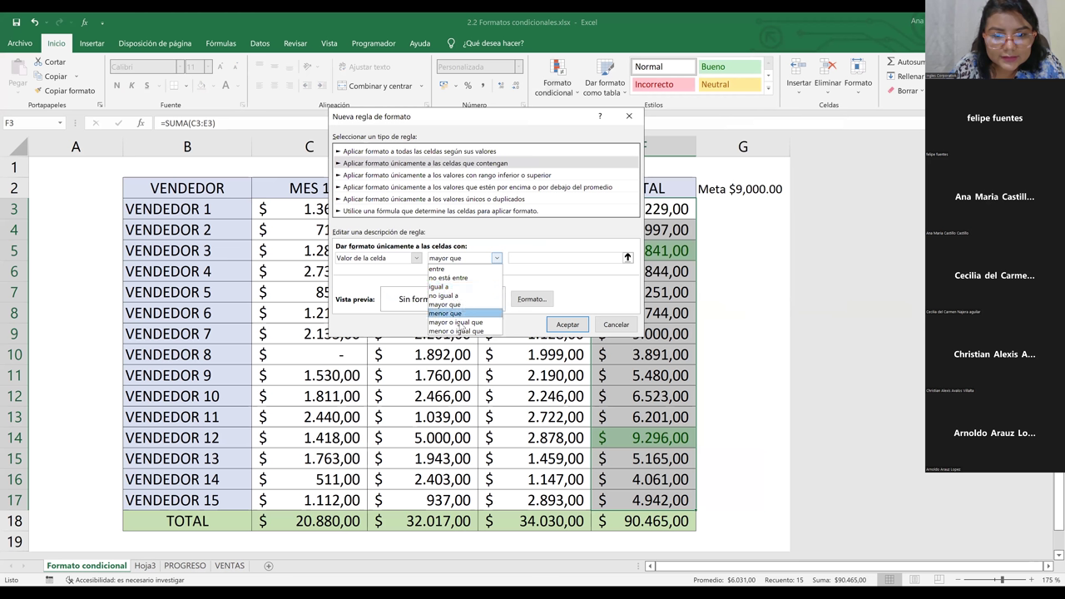
left_click(457, 322)
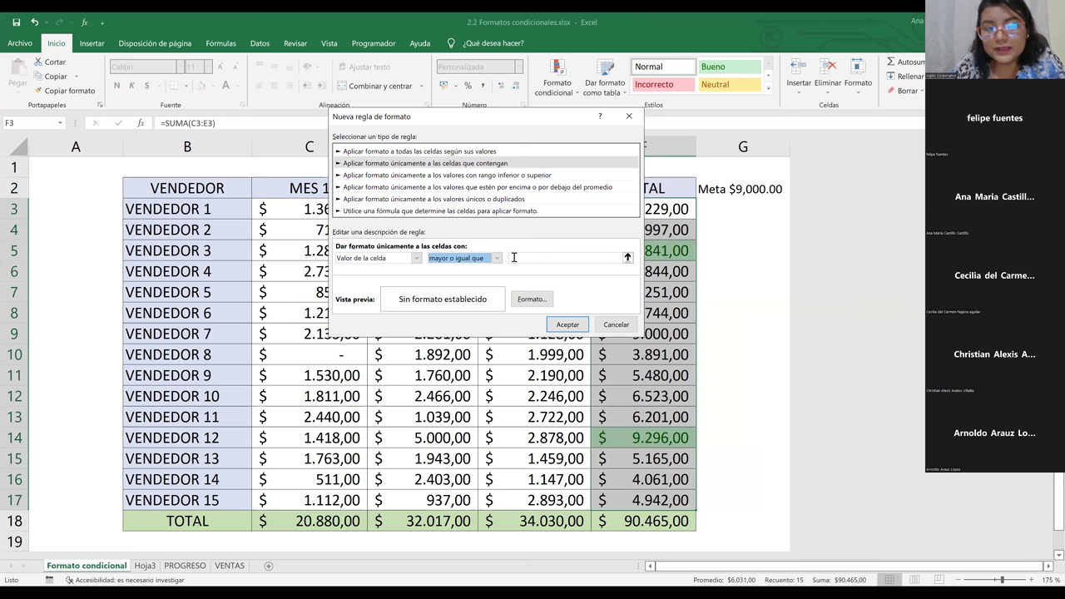
key("Tab")
type("9000")
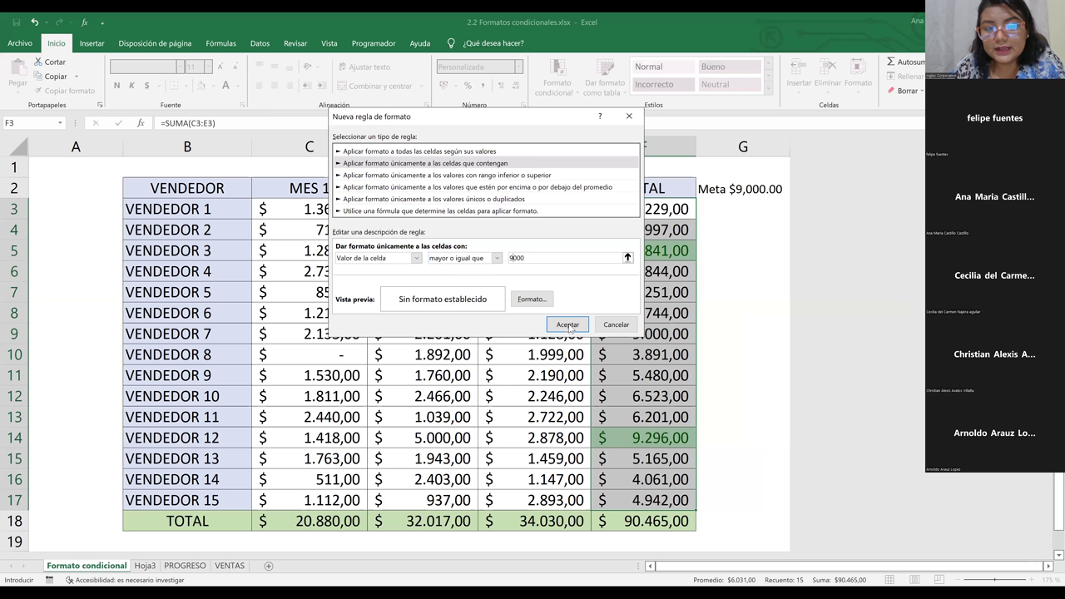
left_click(568, 324)
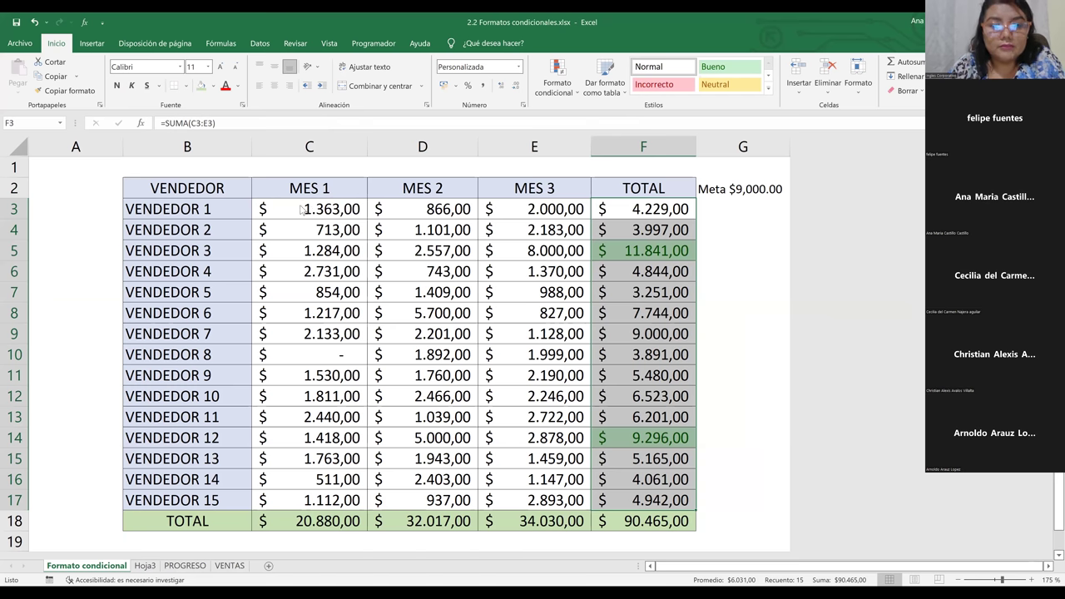
- Review the unformatted greater-than-or-equal-to 9000 rule among the vendor totals' rules and delete it
key("alt+h")
key("l")
key("r")
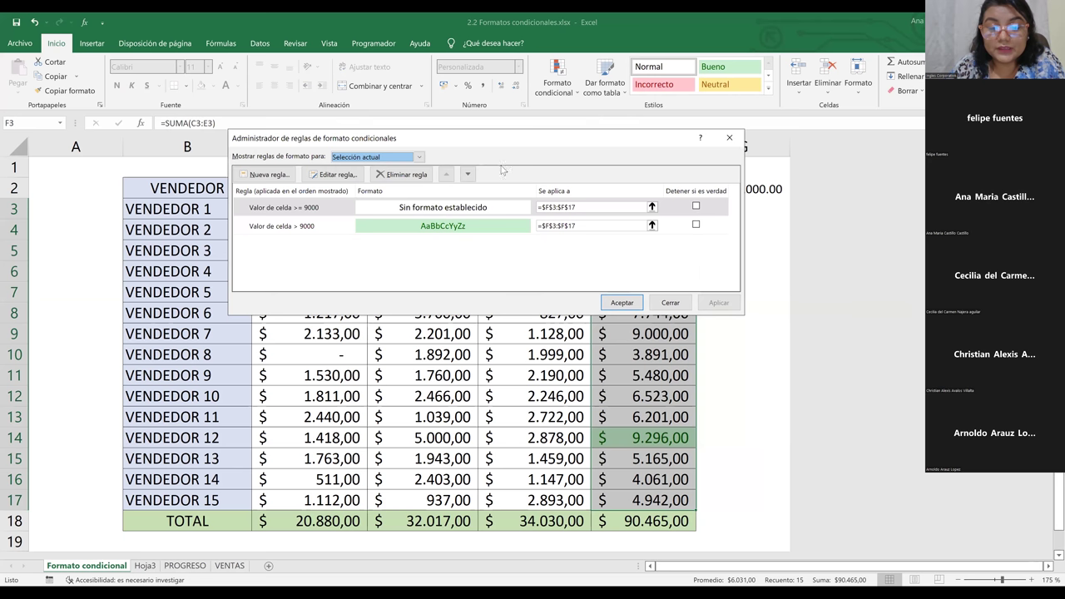
left_click(428, 213)
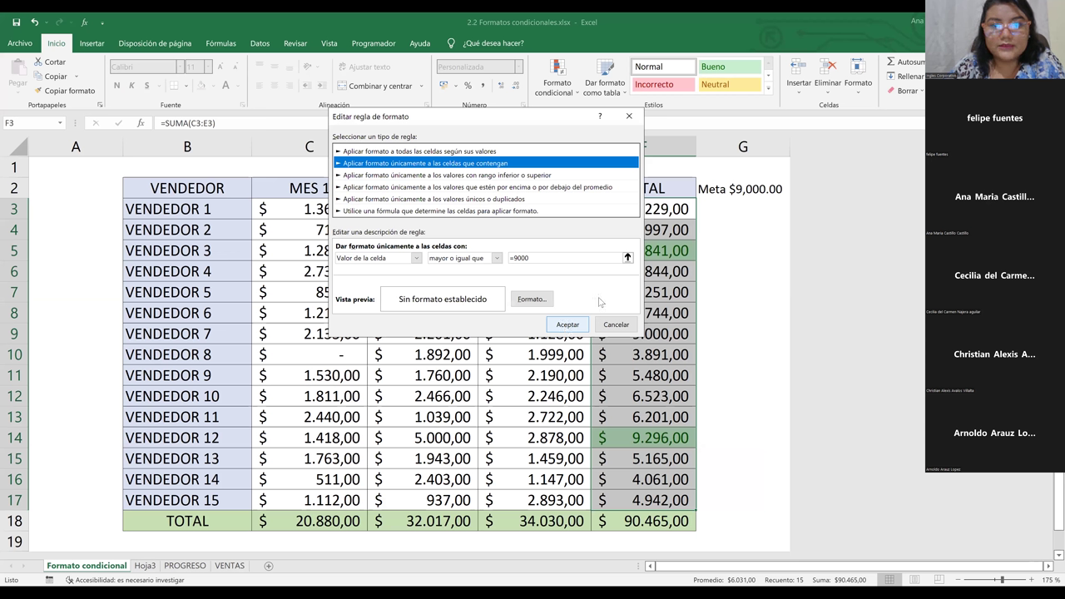
left_click(567, 325)
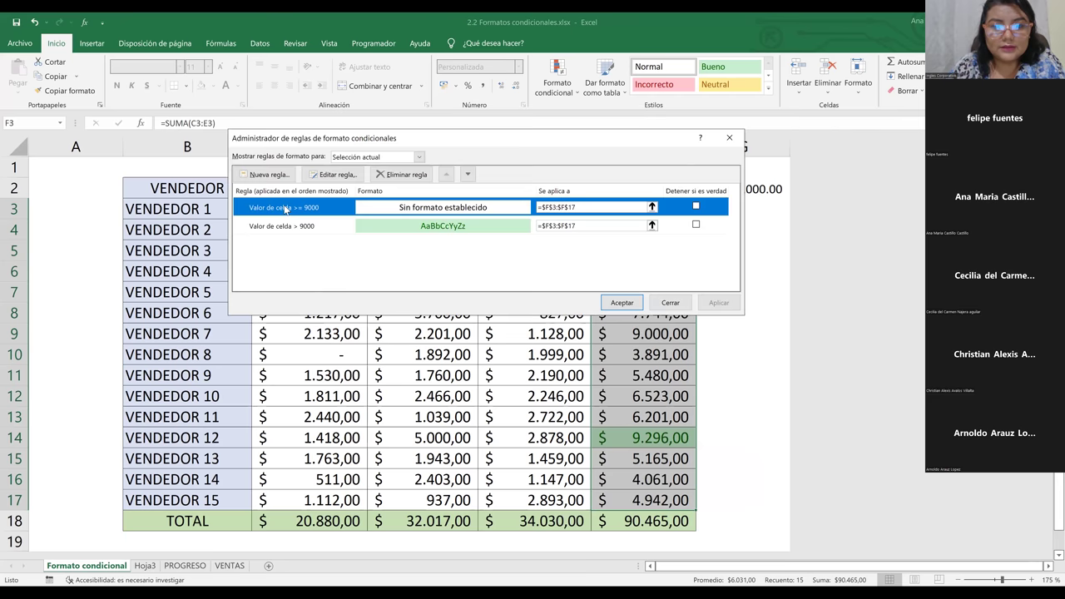
left_click(405, 175)
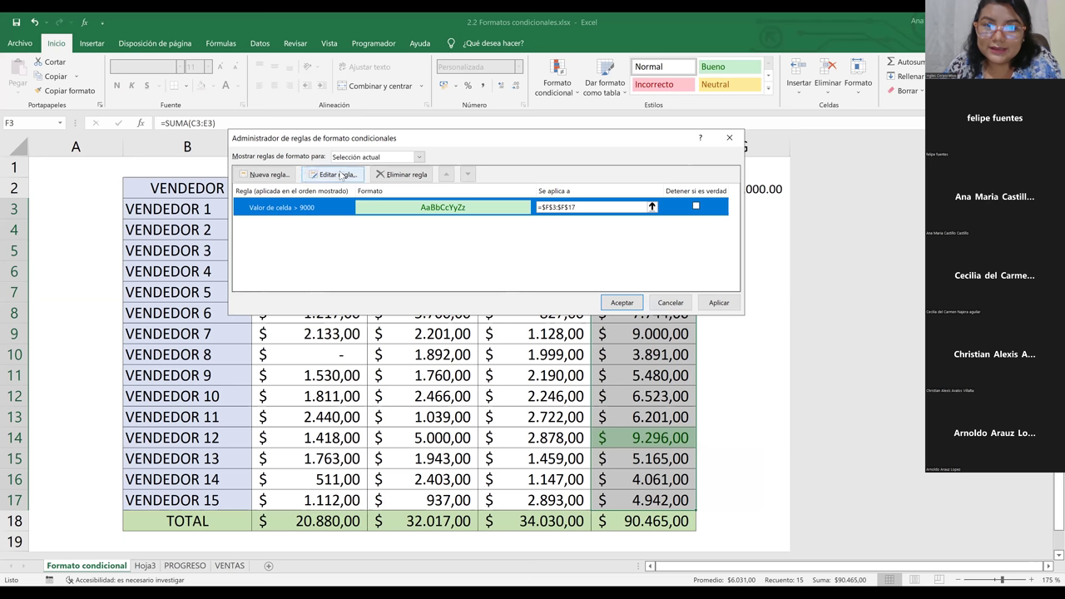
- Change the remaining green rule's condition to greater than or equal to 9000 and apply it to the totals
left_click(496, 258)
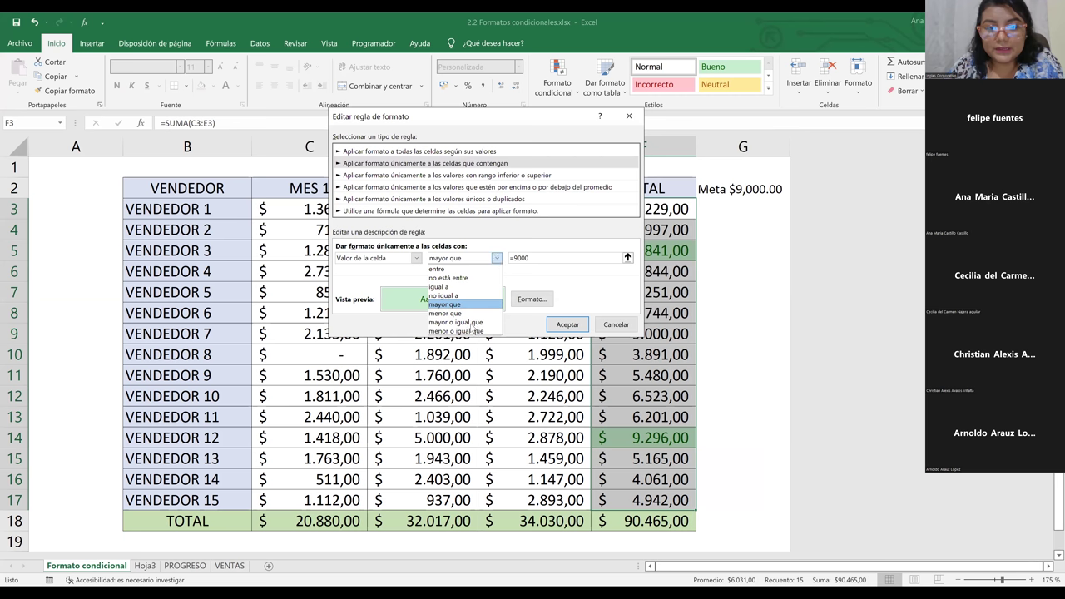
left_click(529, 259)
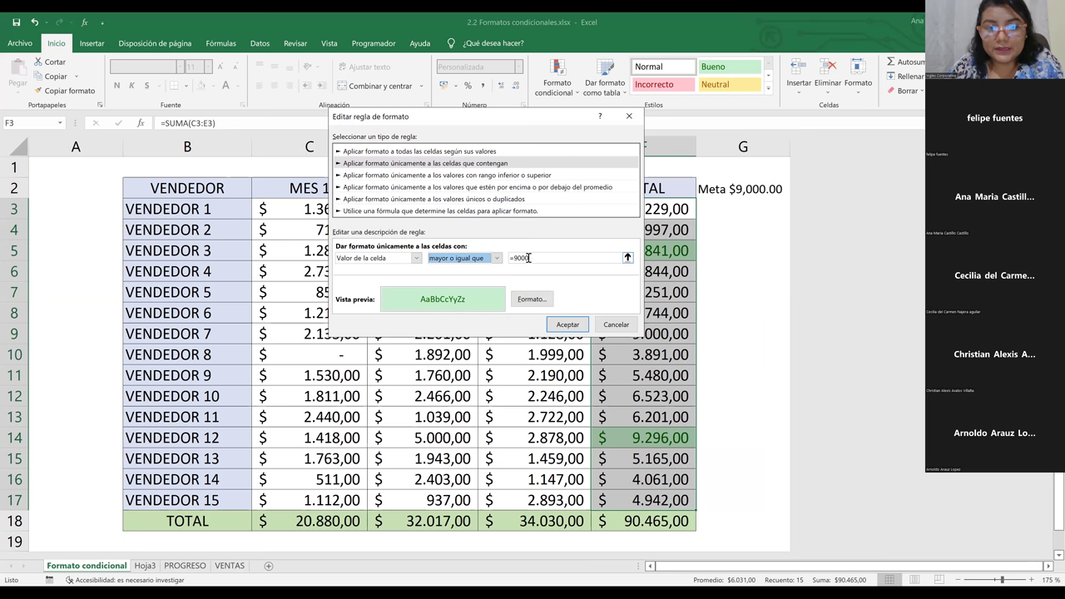
left_click(529, 258)
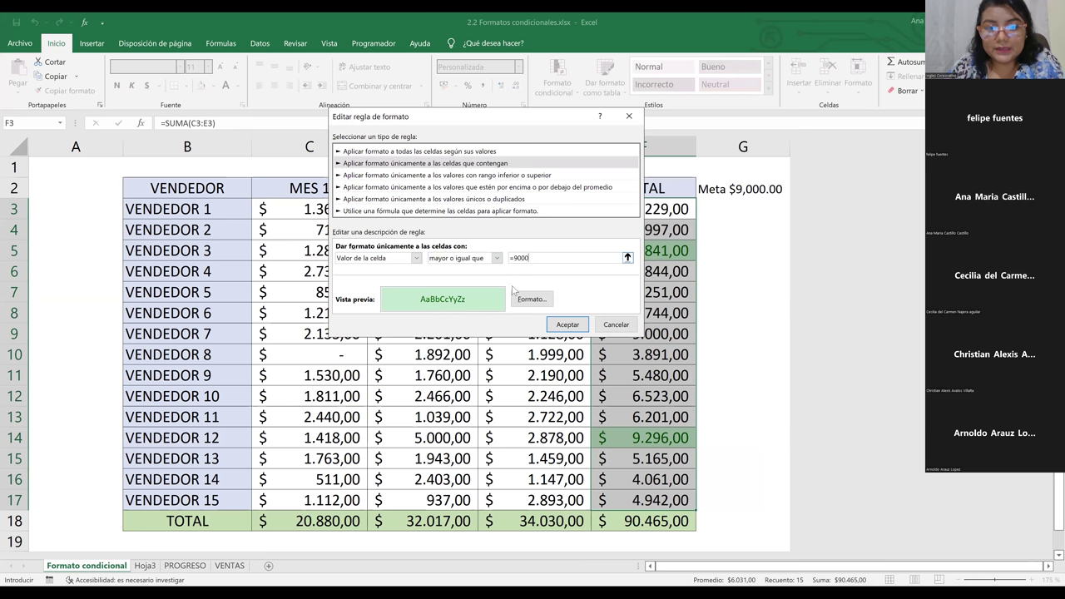
left_click(567, 324)
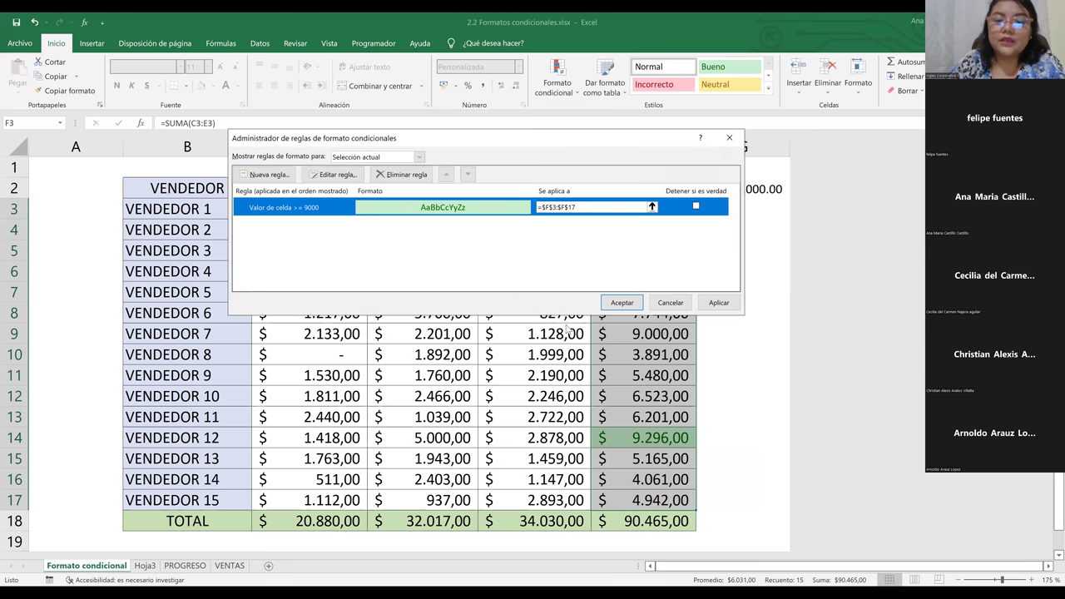
left_click(626, 305)
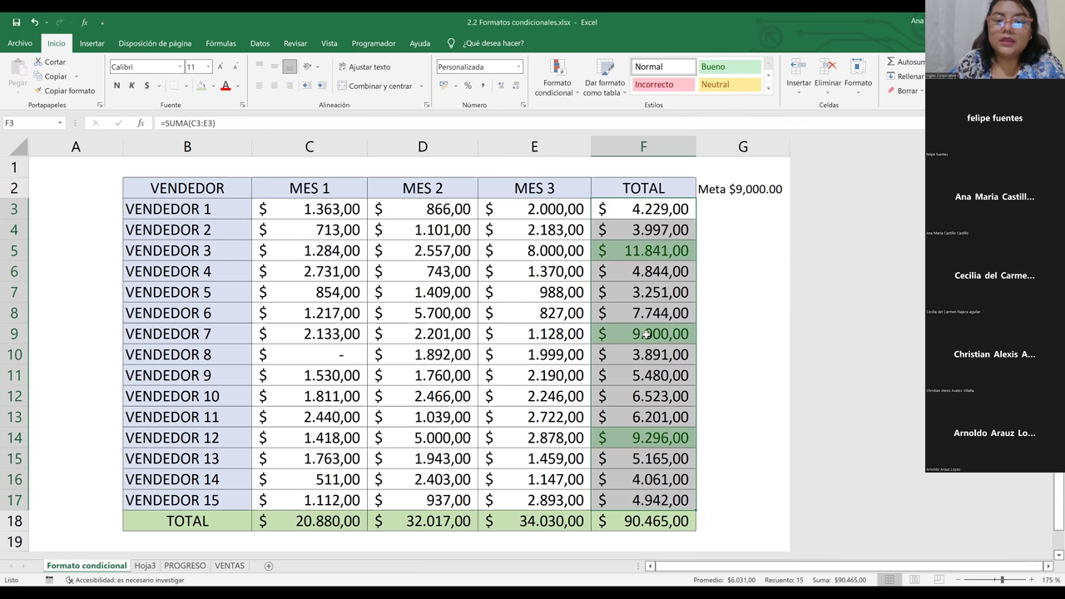
left_click(641, 331)
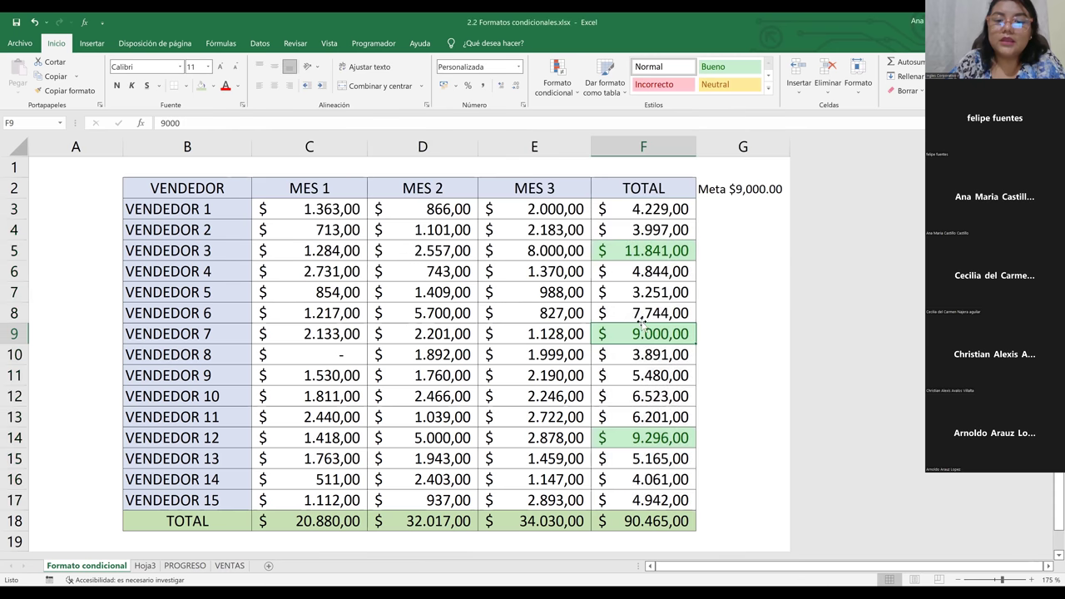
left_click(561, 97)
mouse_move(592, 116)
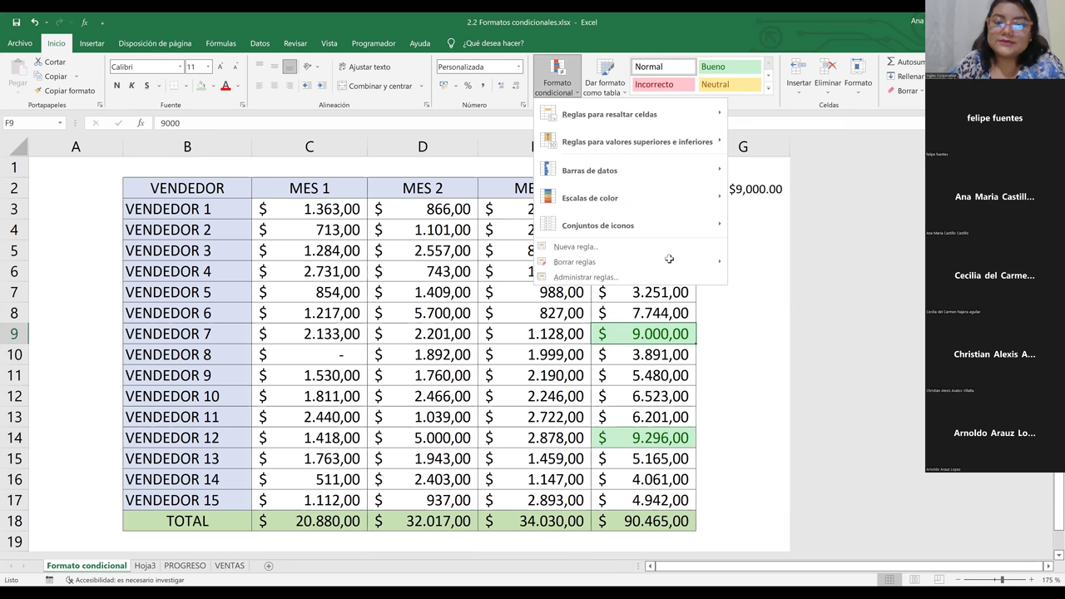
- Change the target note in G2 to Meta $5,000.00
left_click(733, 190)
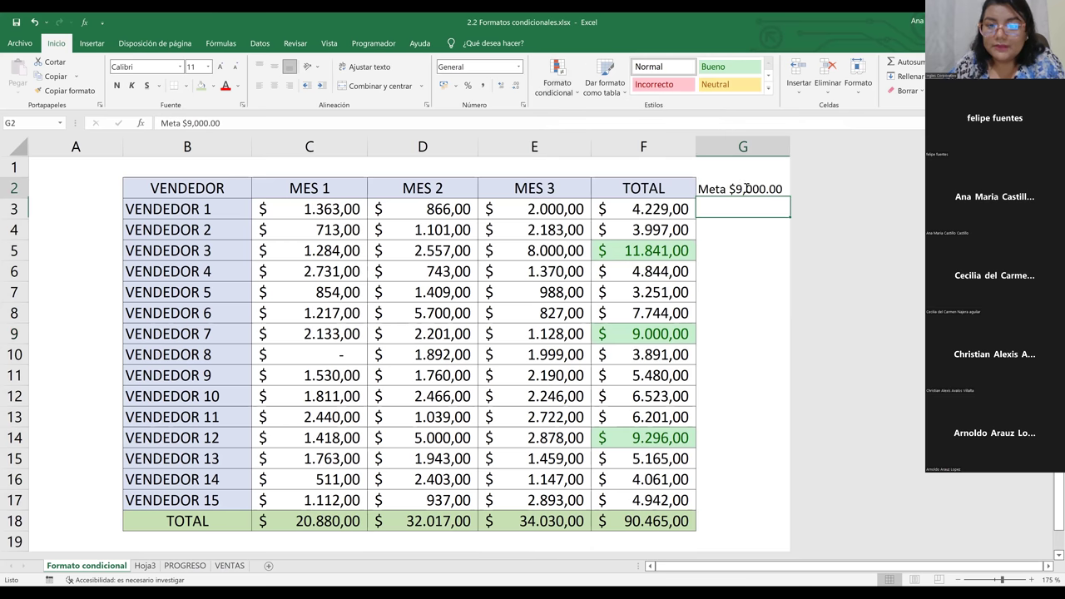
double_click(746, 189)
key("BackSpace")
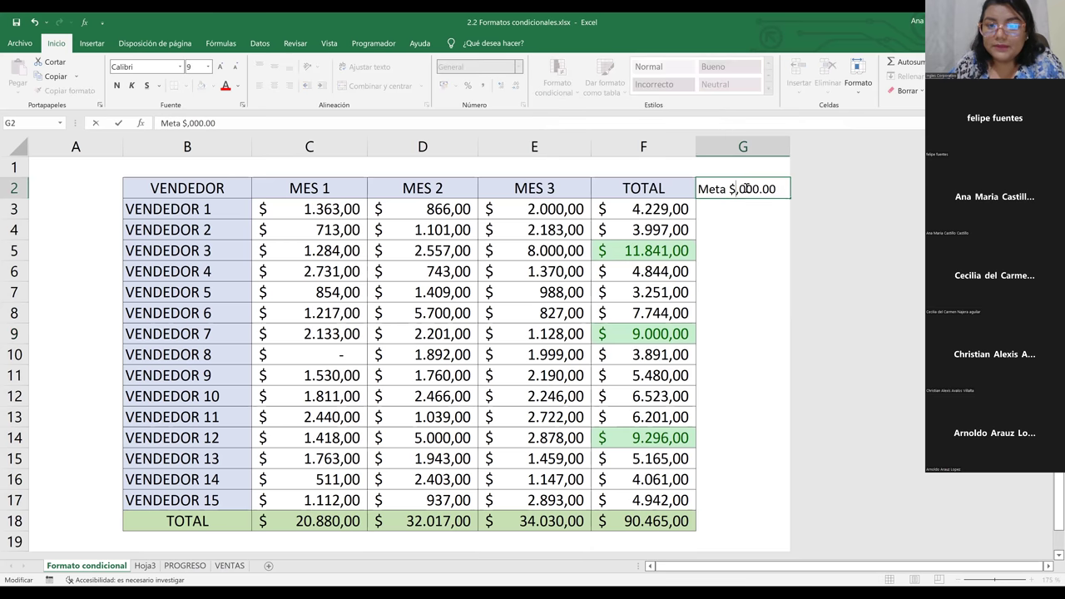
type("5")
key("Return")
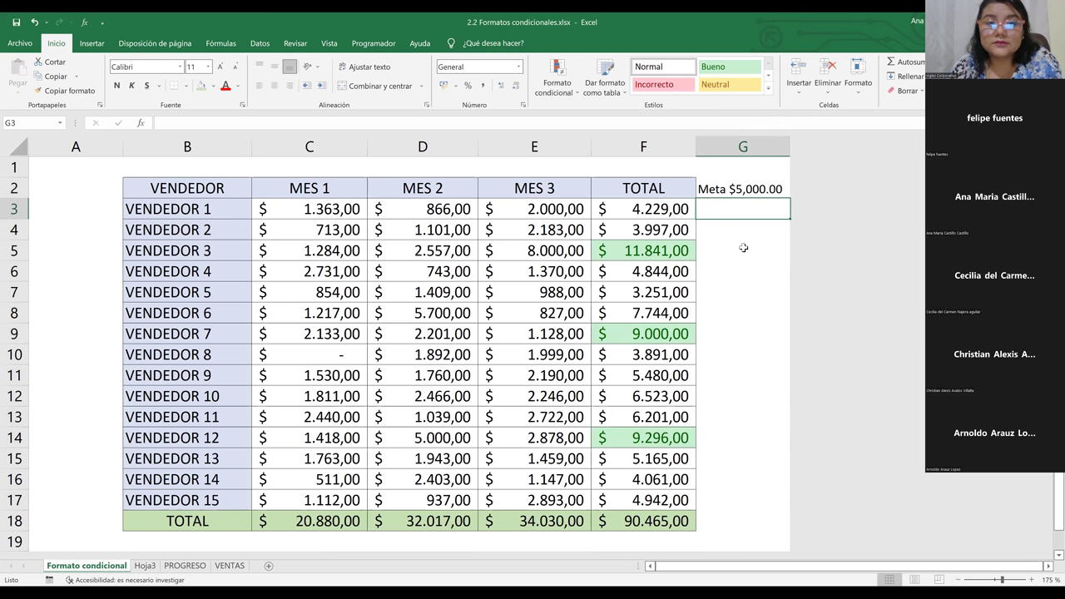
left_click(743, 248)
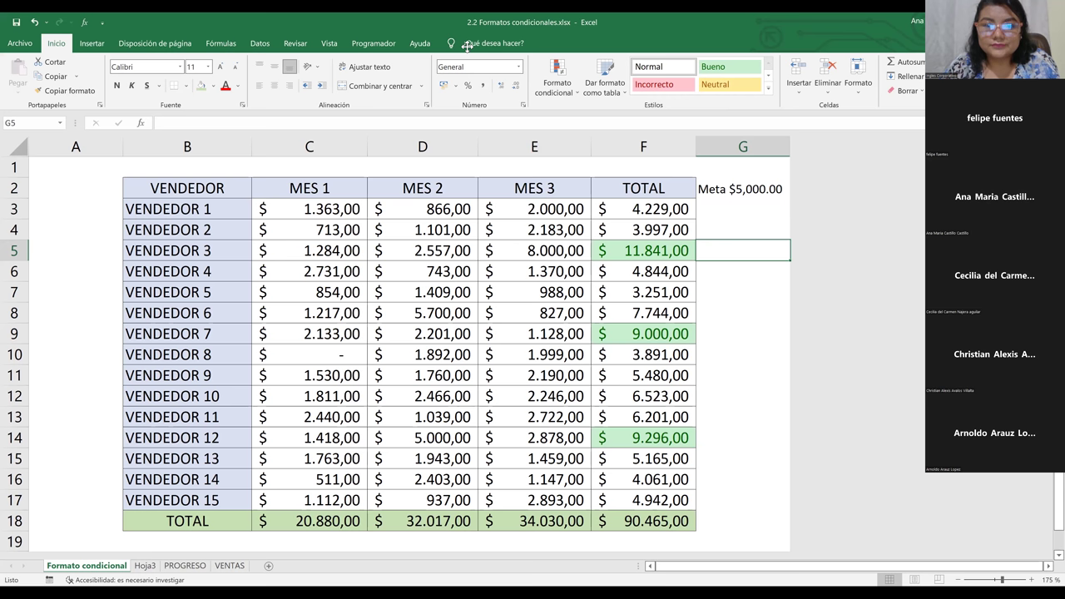
key("Down")
key("Left")
key("Left")
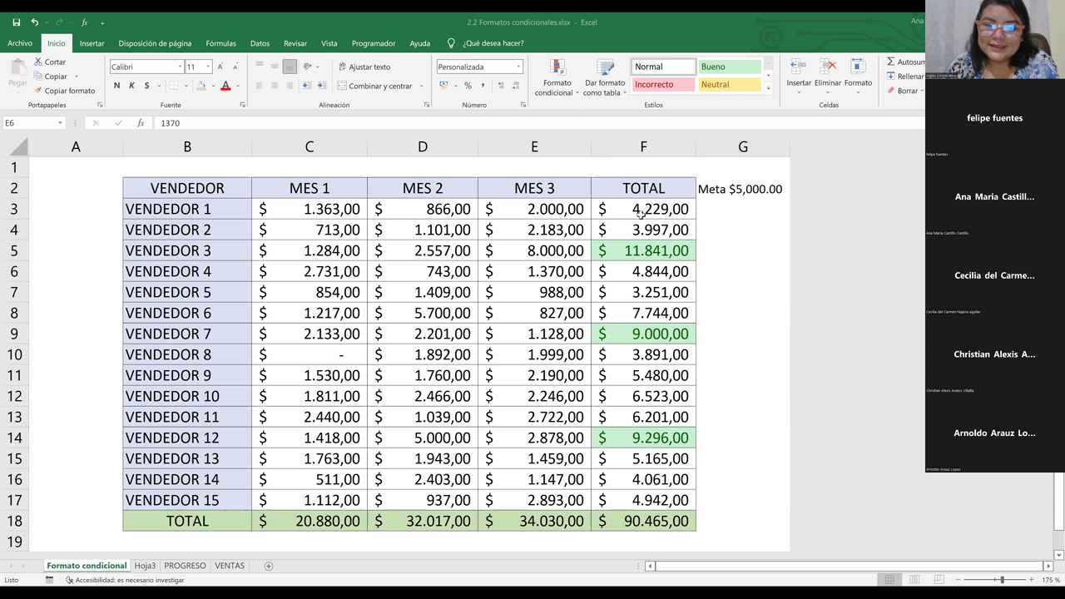
- Define a new conditional formatting rule on the vendor totals F3:F17 for cell values greater than or equal to 5000
left_click_drag(637, 485, 637, 496)
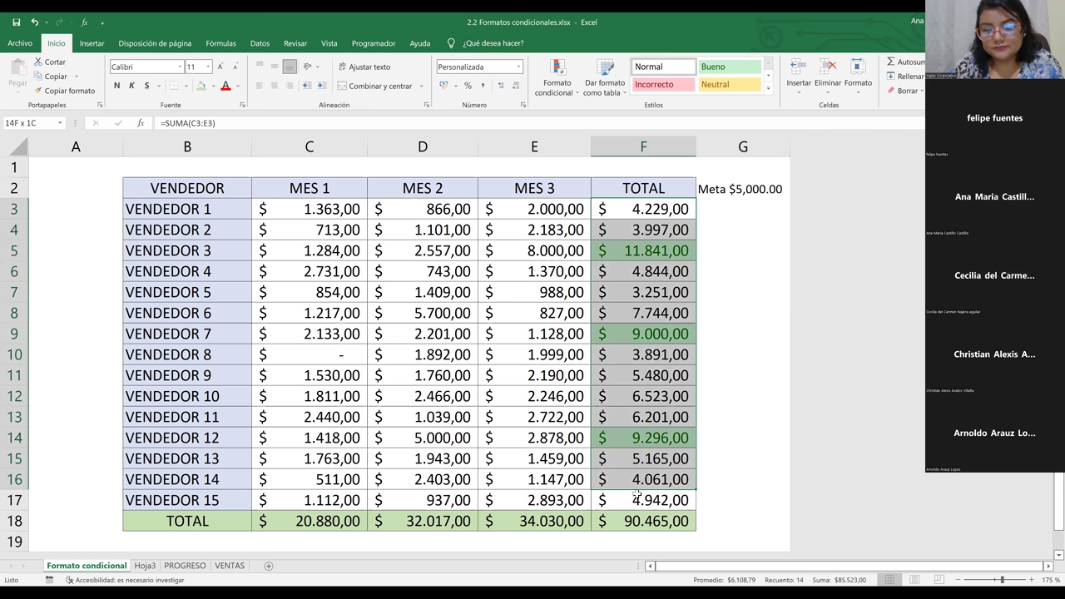
left_click(555, 94)
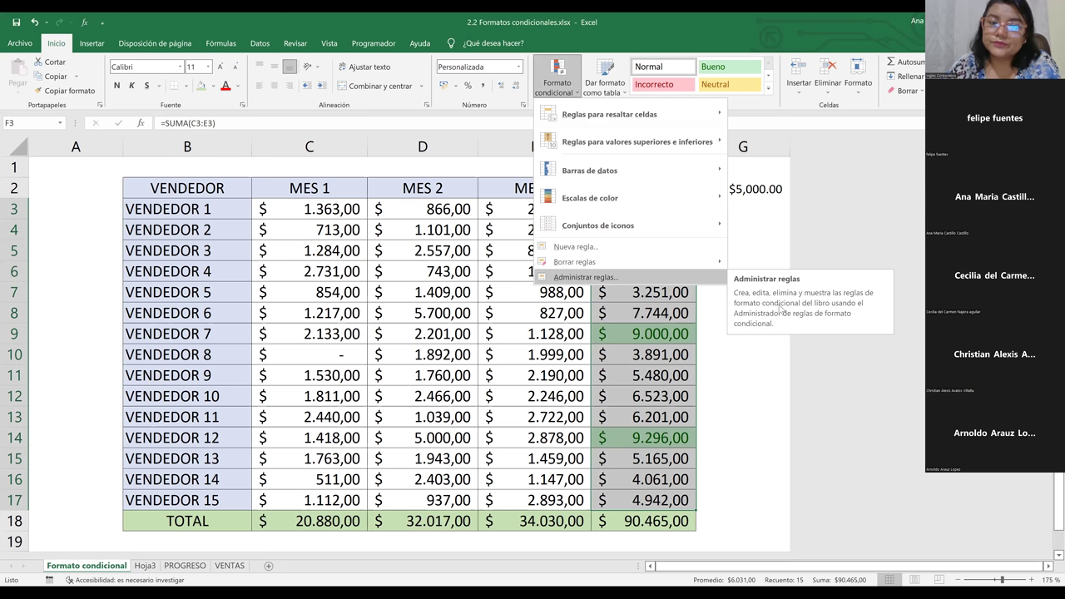
key("n")
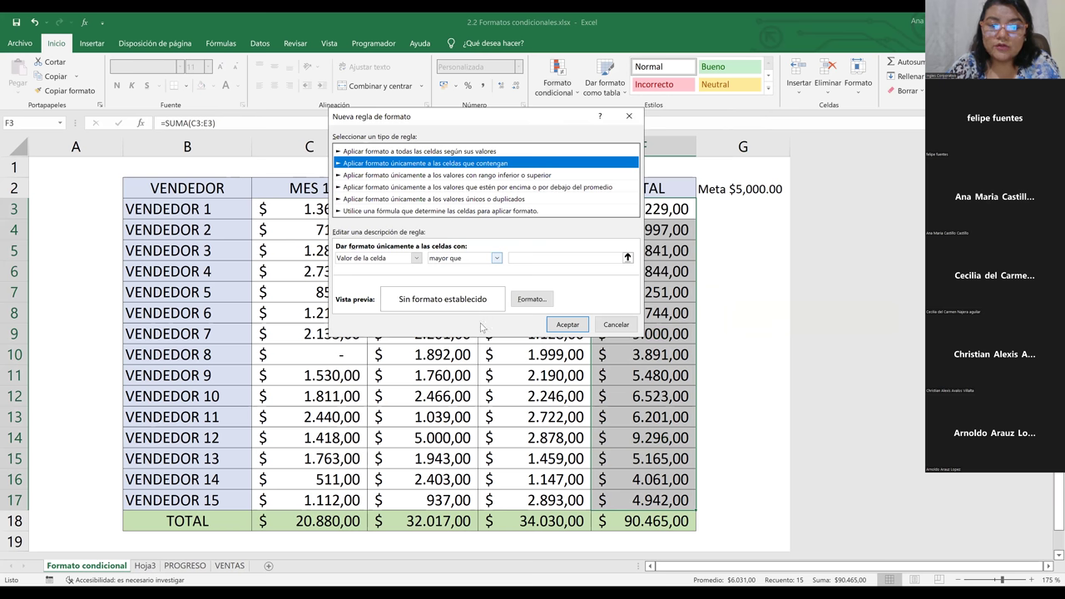
key("Tab")
key("Tab")
key("alt+Down")
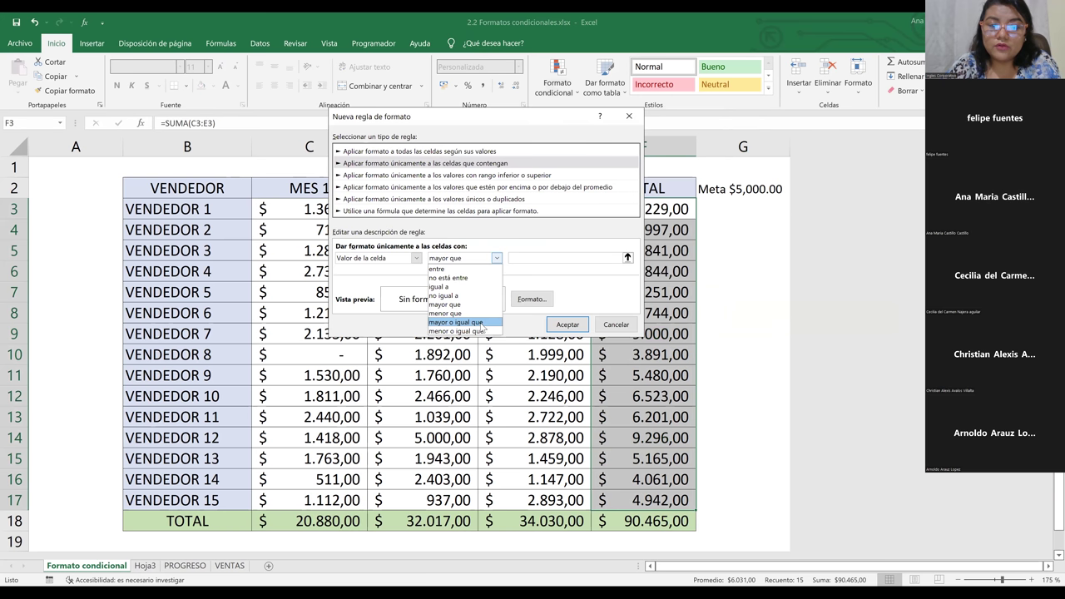
left_click(548, 255)
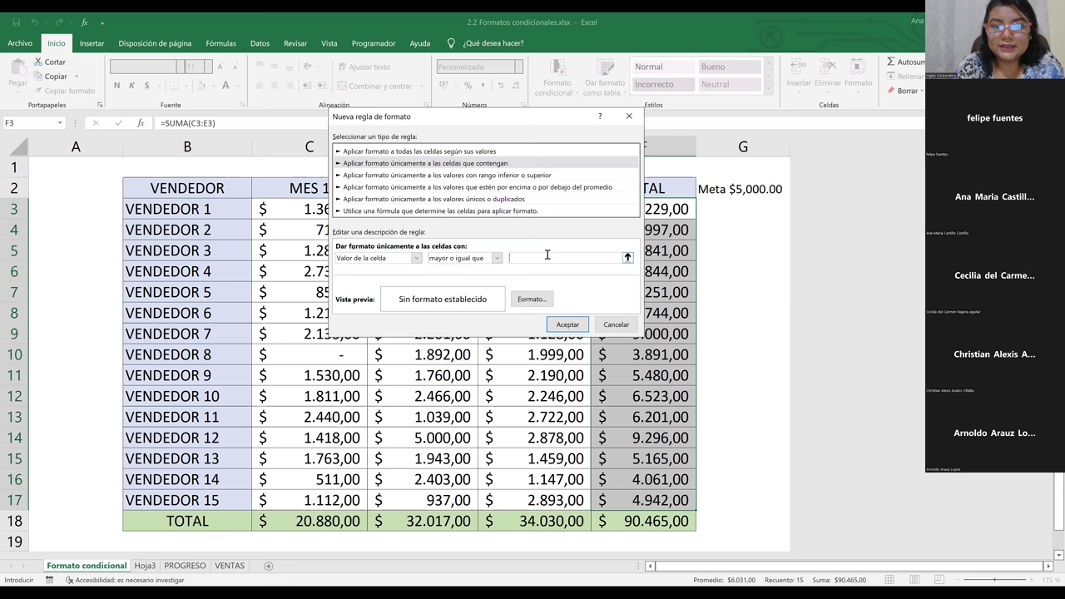
type("5000")
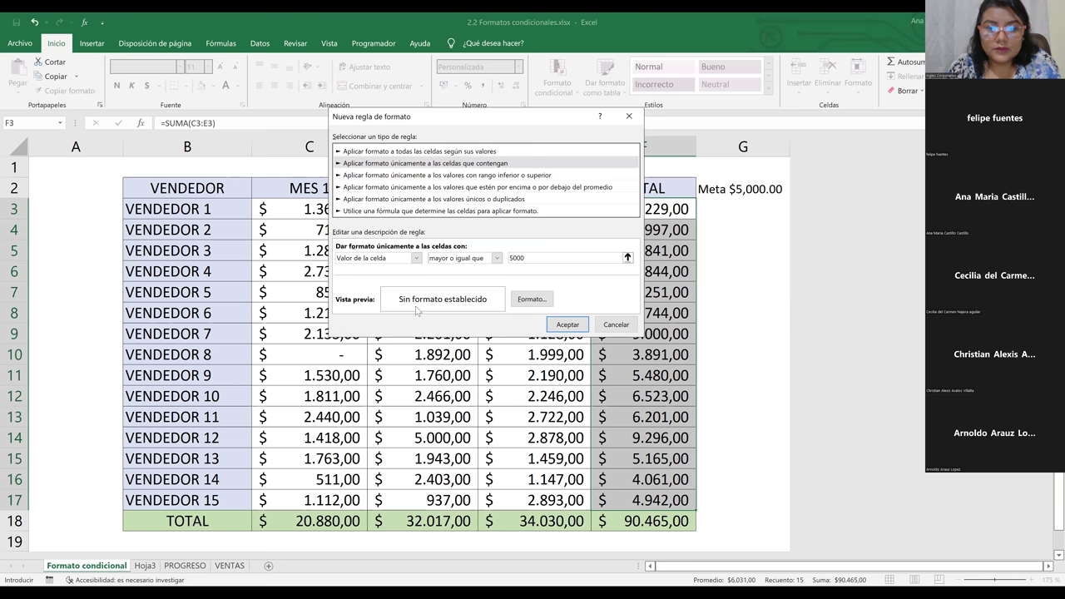
- Give the new rule a light green fill and apply it to the vendor totals
left_click(531, 299)
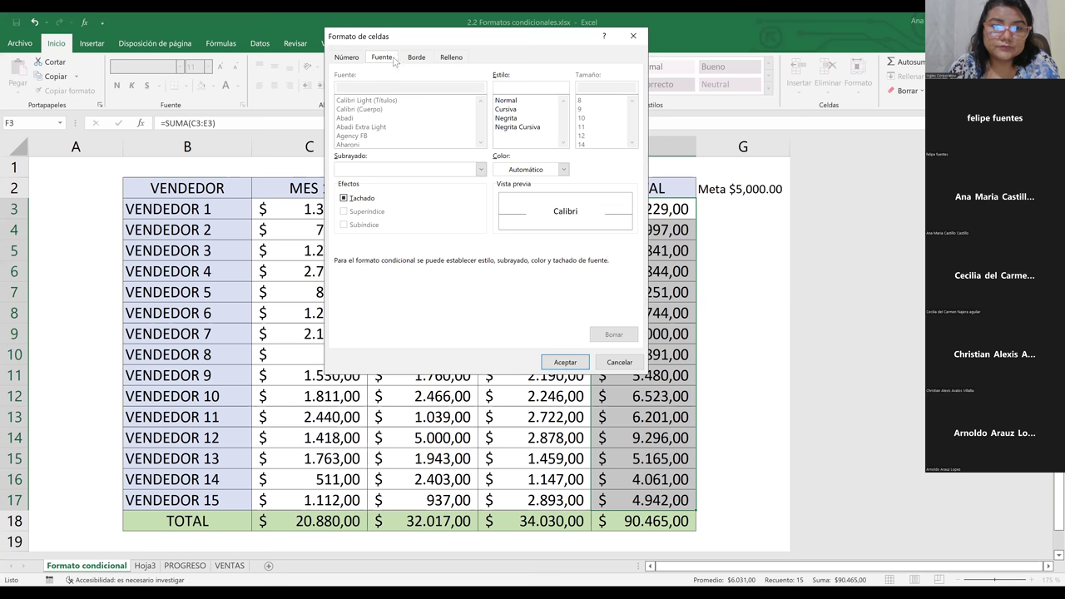
left_click(442, 58)
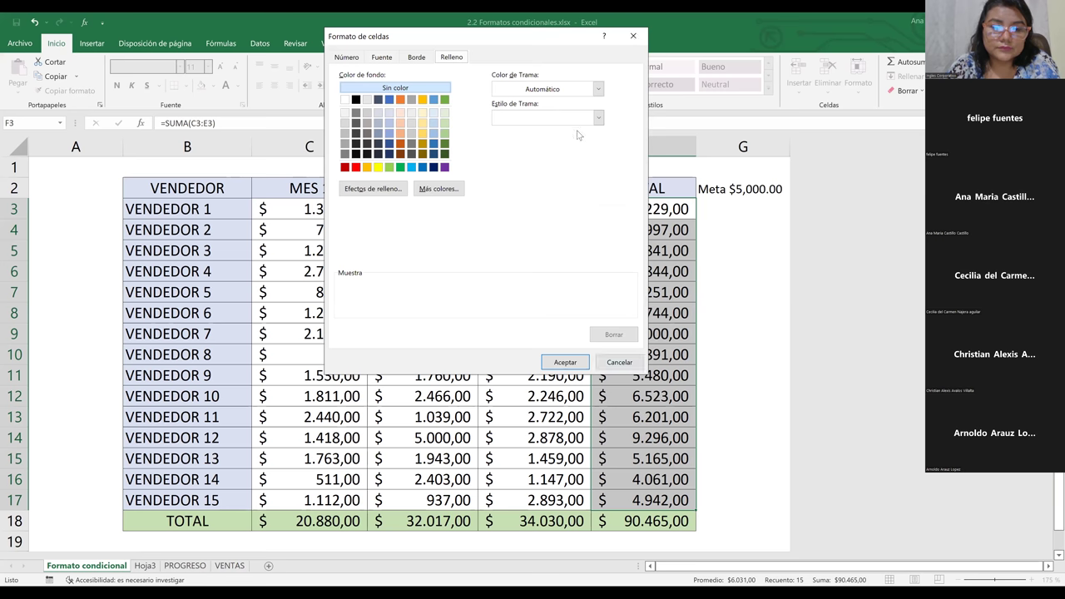
key("Escape")
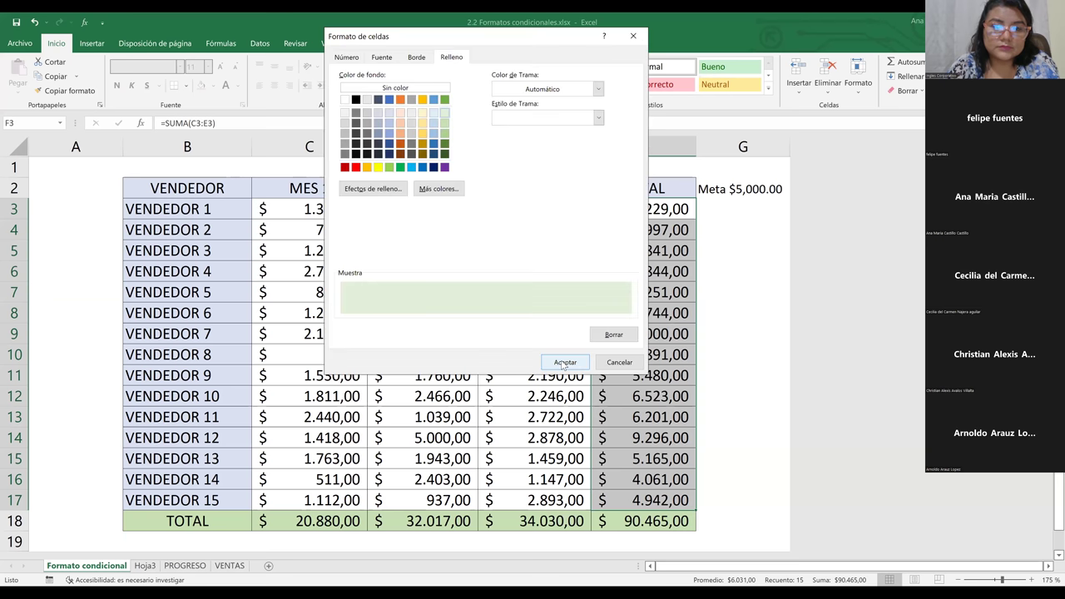
left_click(565, 363)
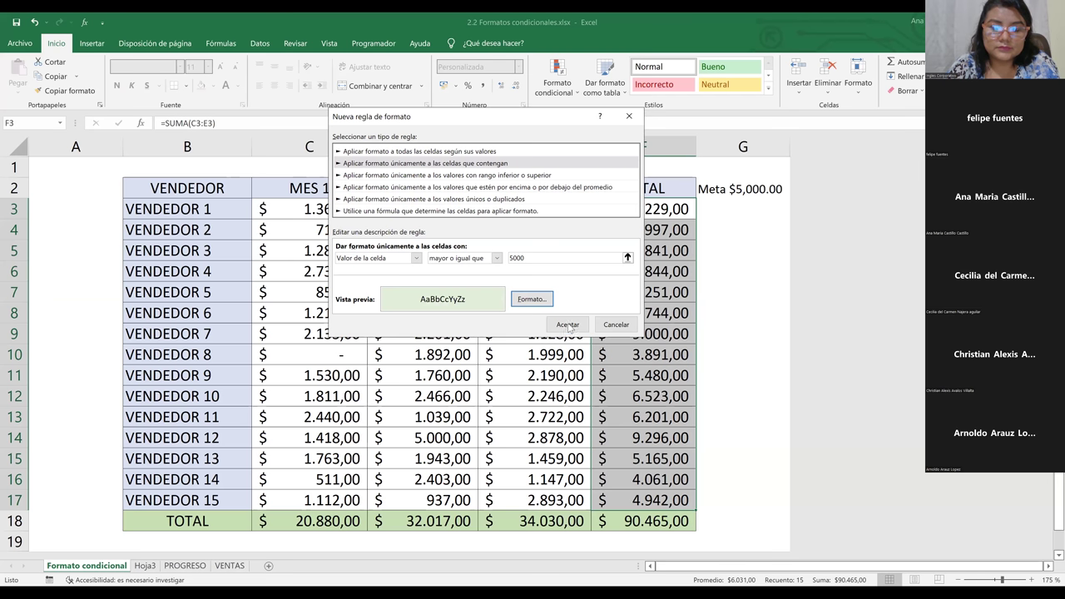
left_click(568, 324)
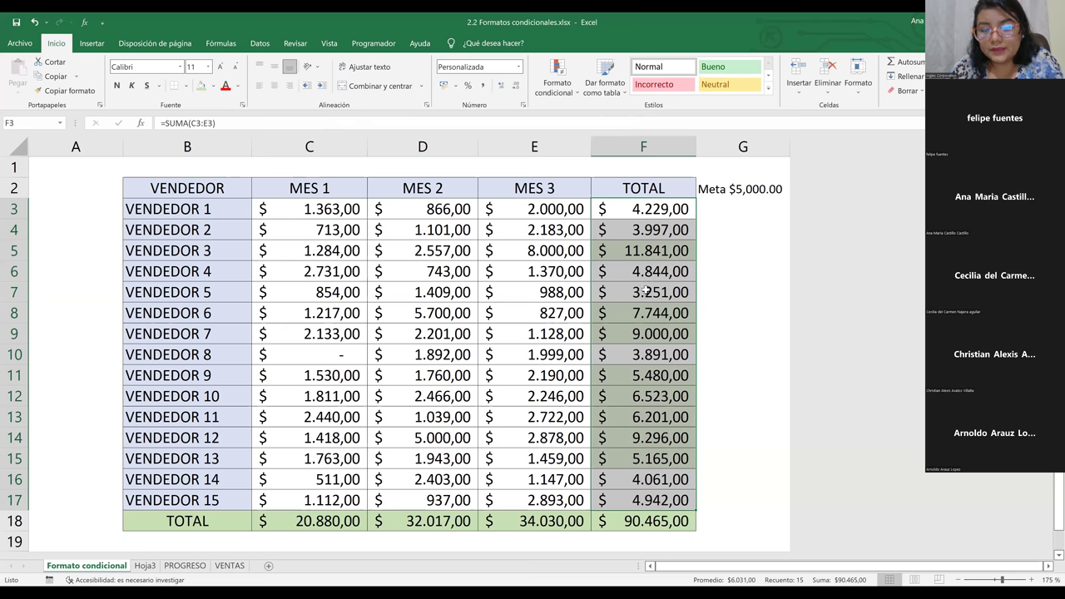
key("Down")
key("Down")
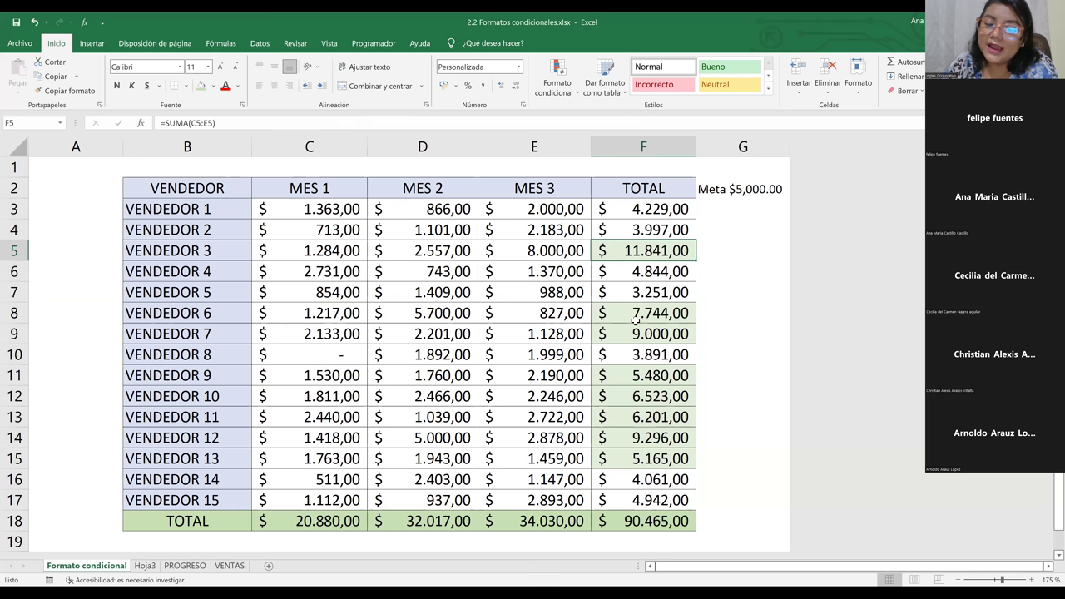
left_click(730, 268)
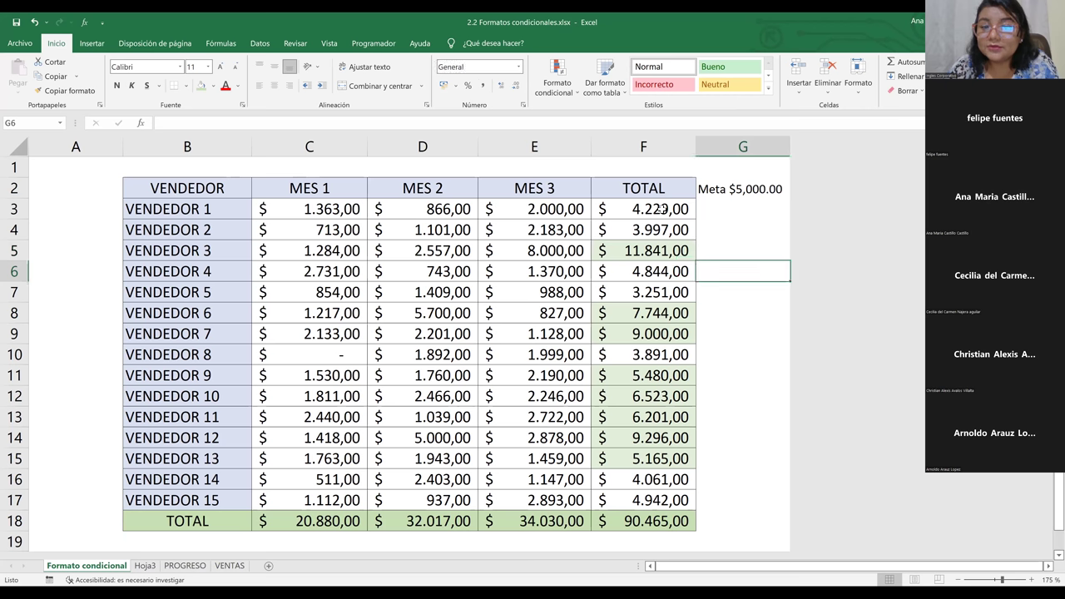
- Start a top-values rule on the vendor totals F3:F17 and set its rank to the top 3
left_click(660, 209)
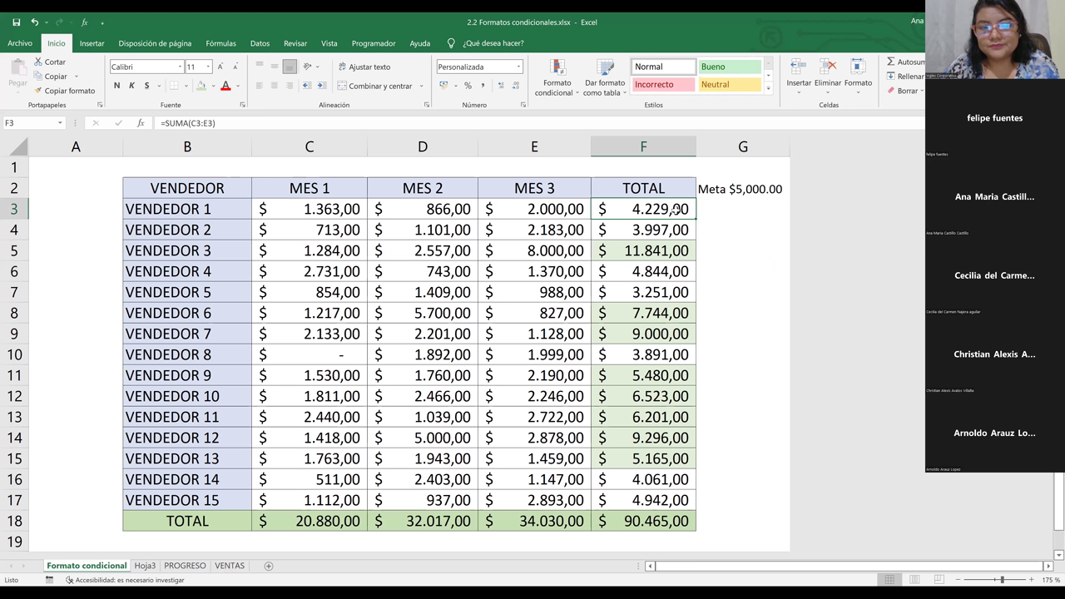
left_click(611, 492, "shift")
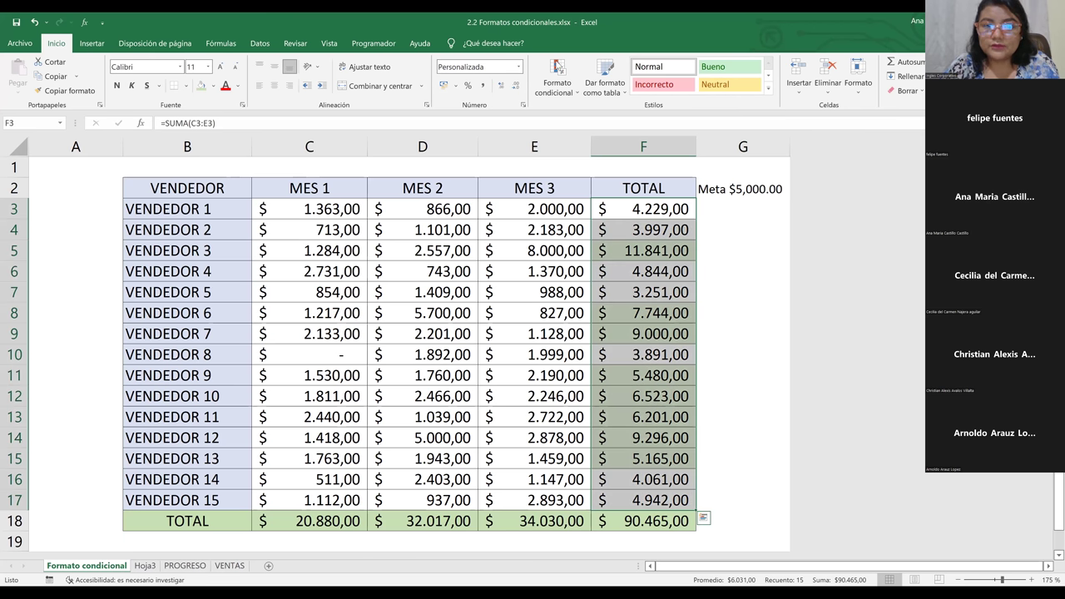
left_click(571, 93)
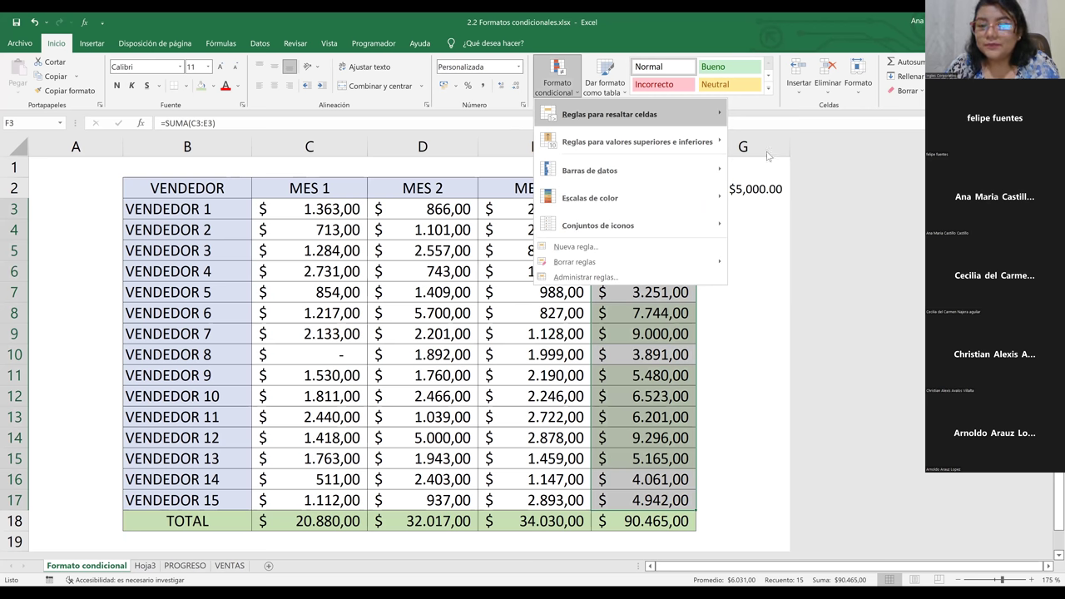
mouse_move(770, 157)
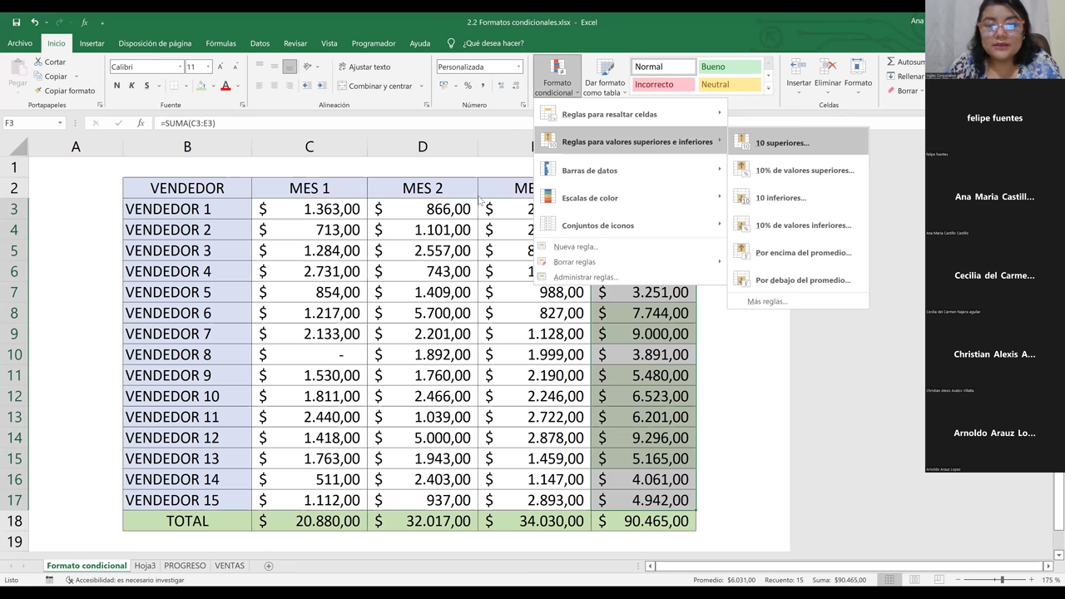
left_click(802, 149)
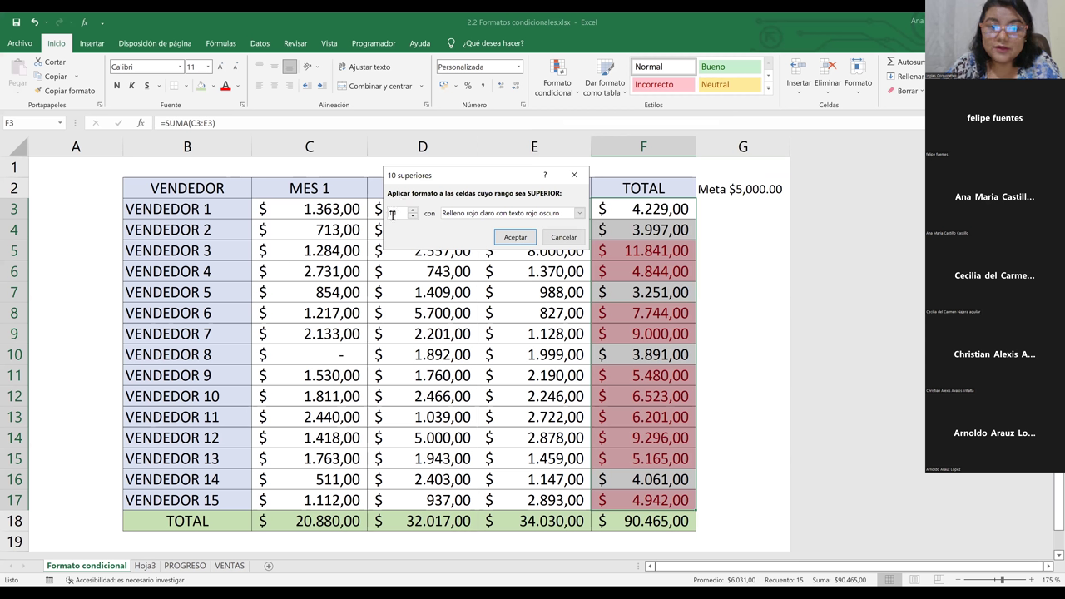
double_click(386, 219)
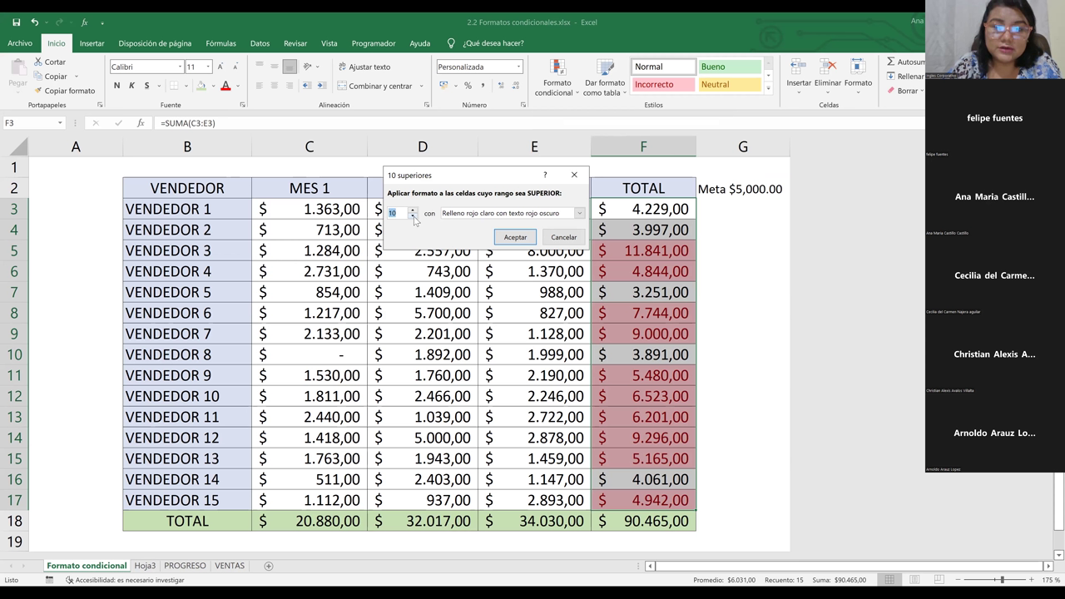
type("5")
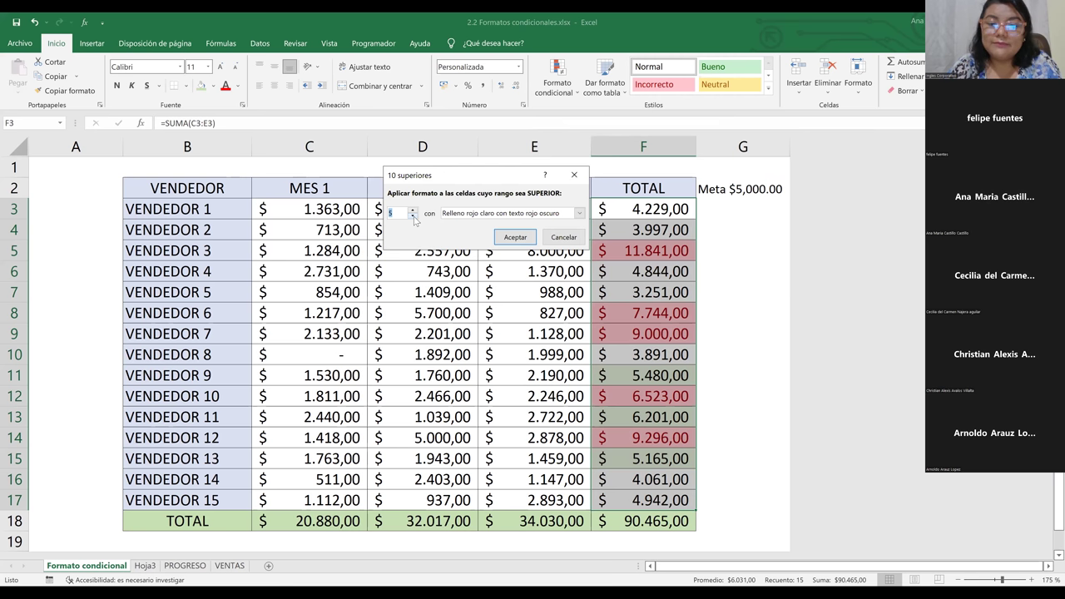
double_click(413, 217)
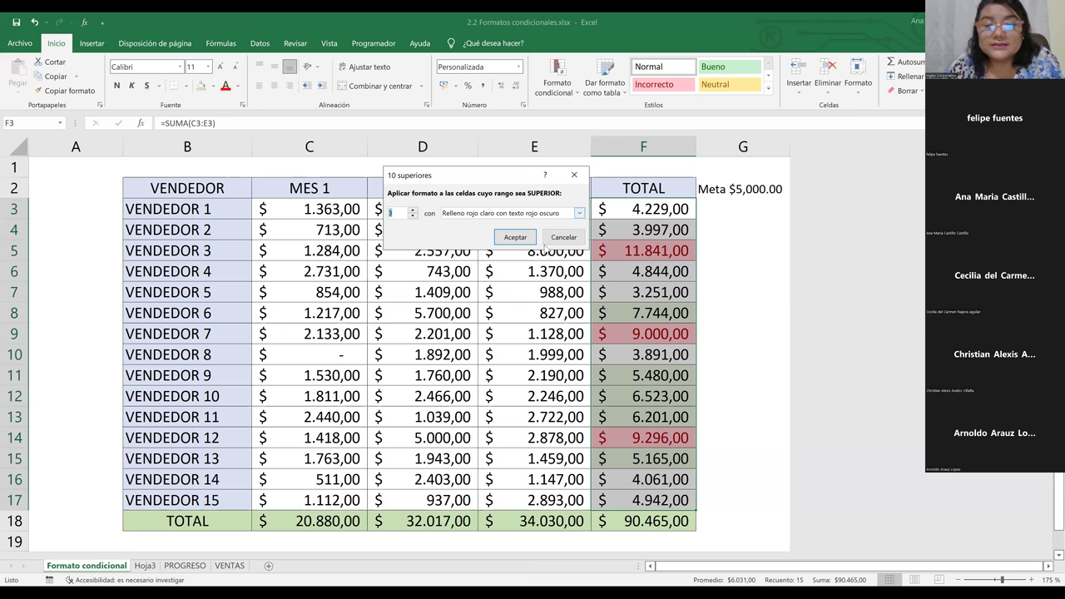
- Choose yellow fill with dark yellow text for the top-values rule and apply it
left_click(550, 213)
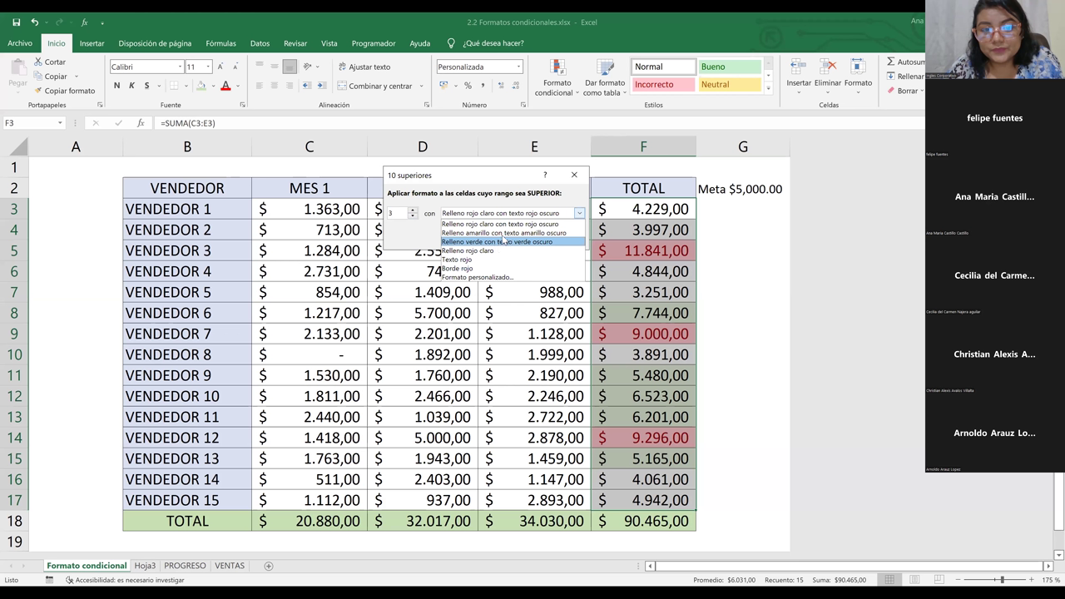
key("Up")
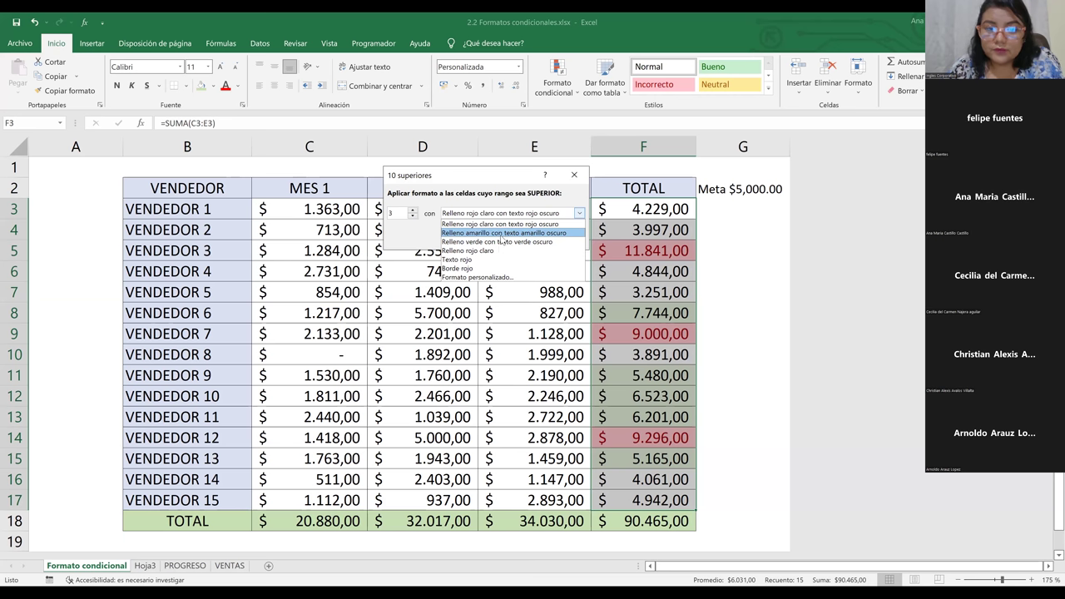
left_click(501, 235)
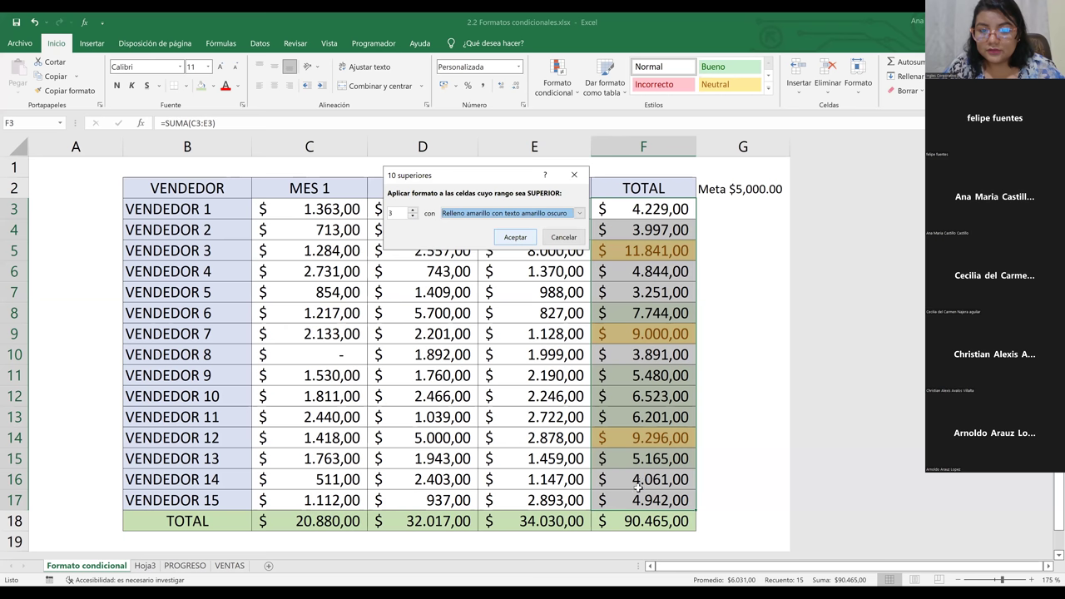
key("Return")
left_click_drag(637, 497, 669, 251)
left_click(665, 251)
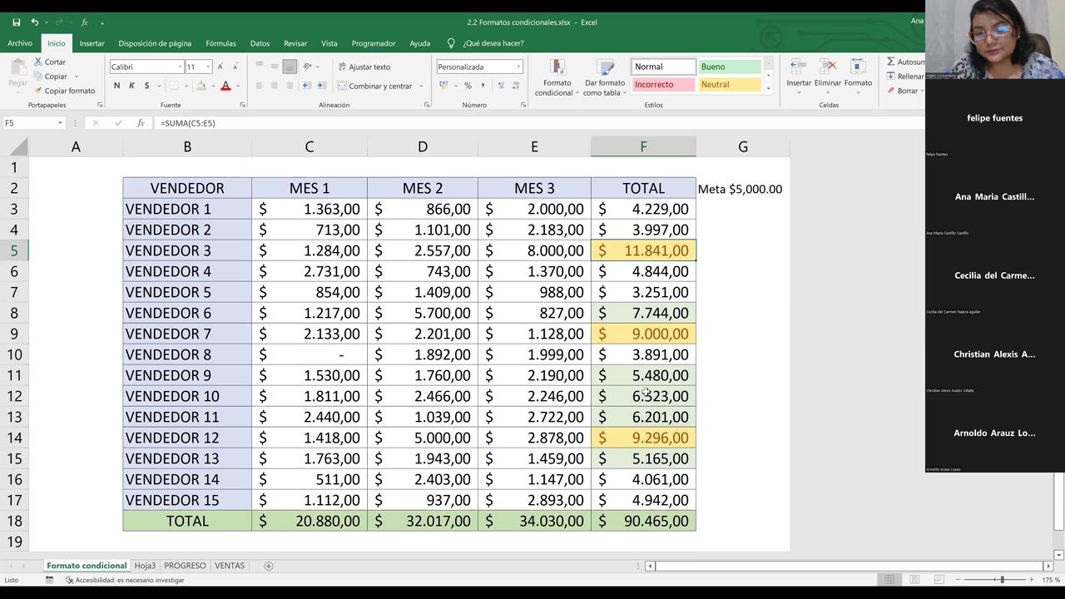
left_click(651, 436)
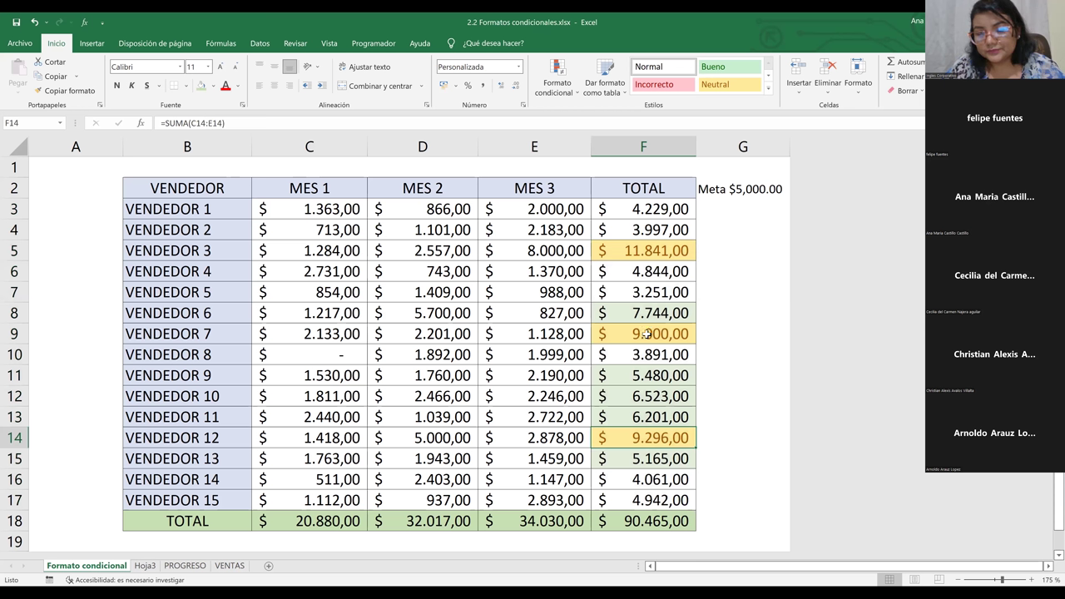
left_click(653, 255)
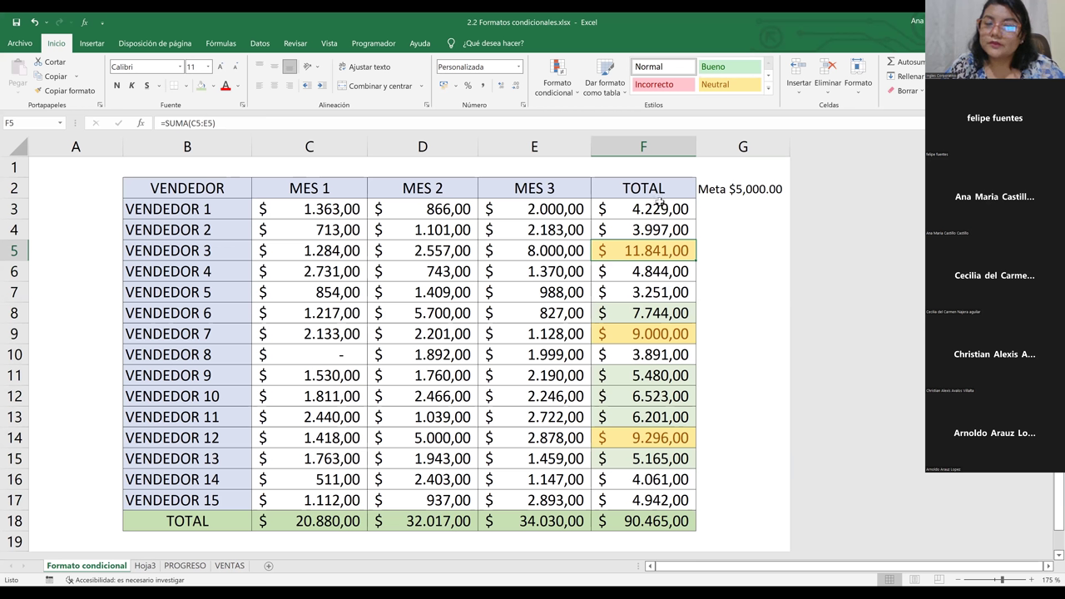
left_click(743, 459)
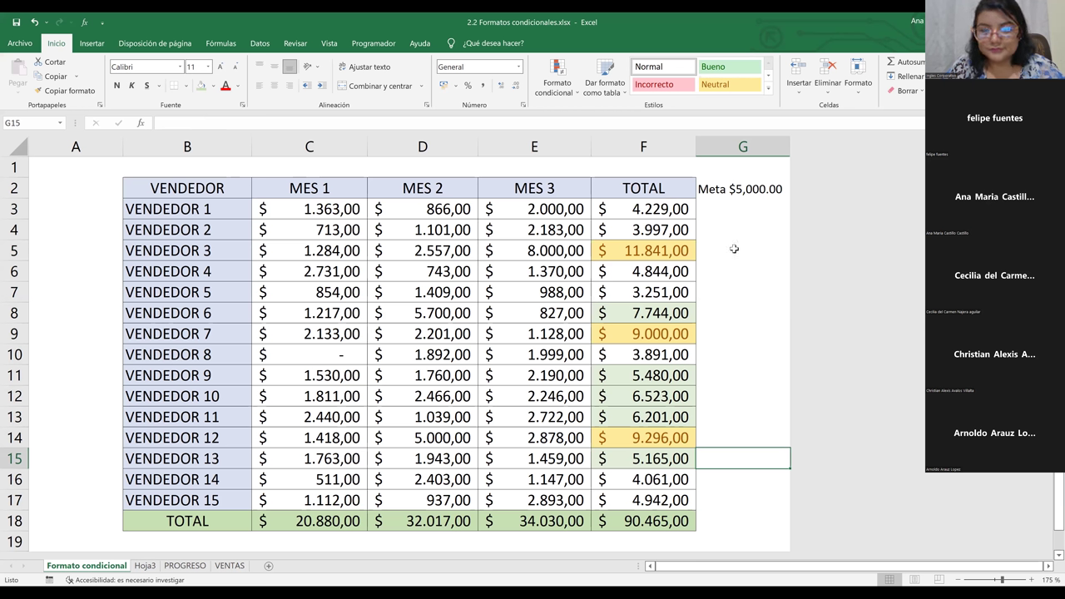
- Highlight the vendor totals F3:F17 that are less than 5000 with light red fill and dark red text
left_click_drag(654, 213, 636, 491)
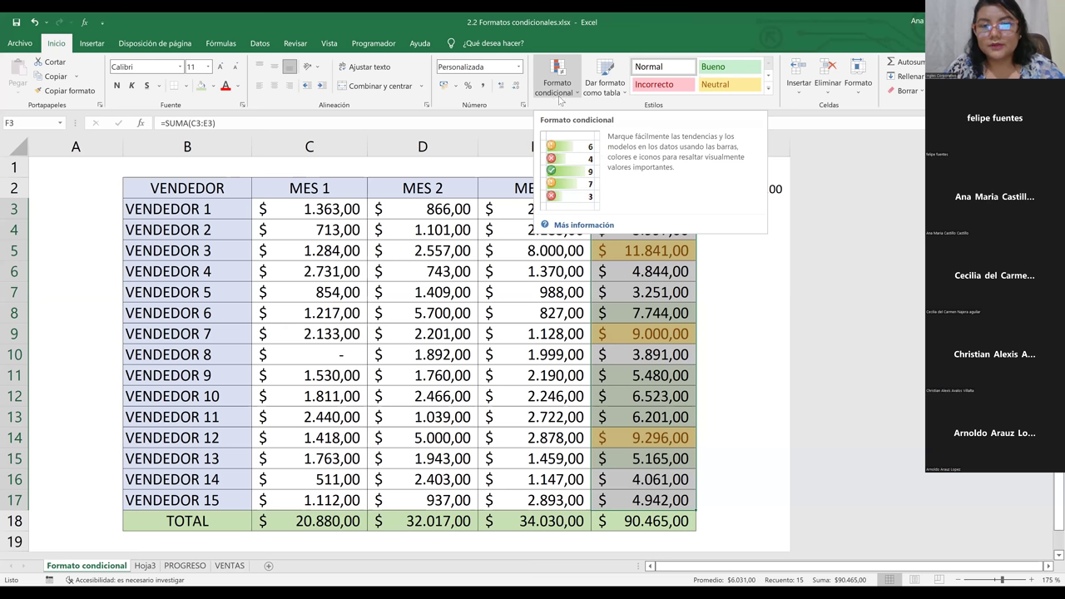
left_click(559, 98)
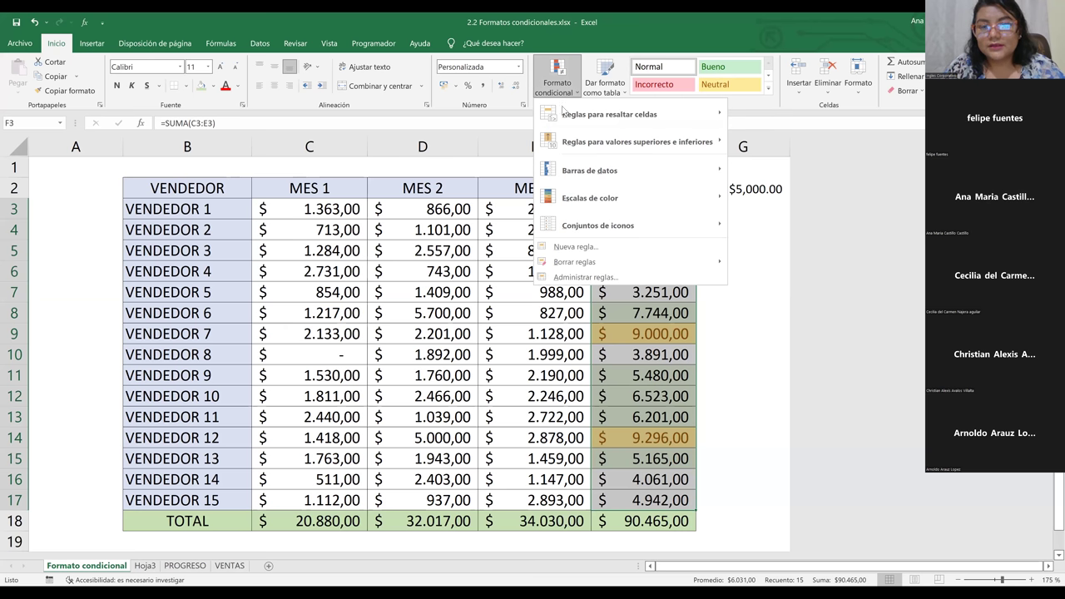
mouse_move(564, 111)
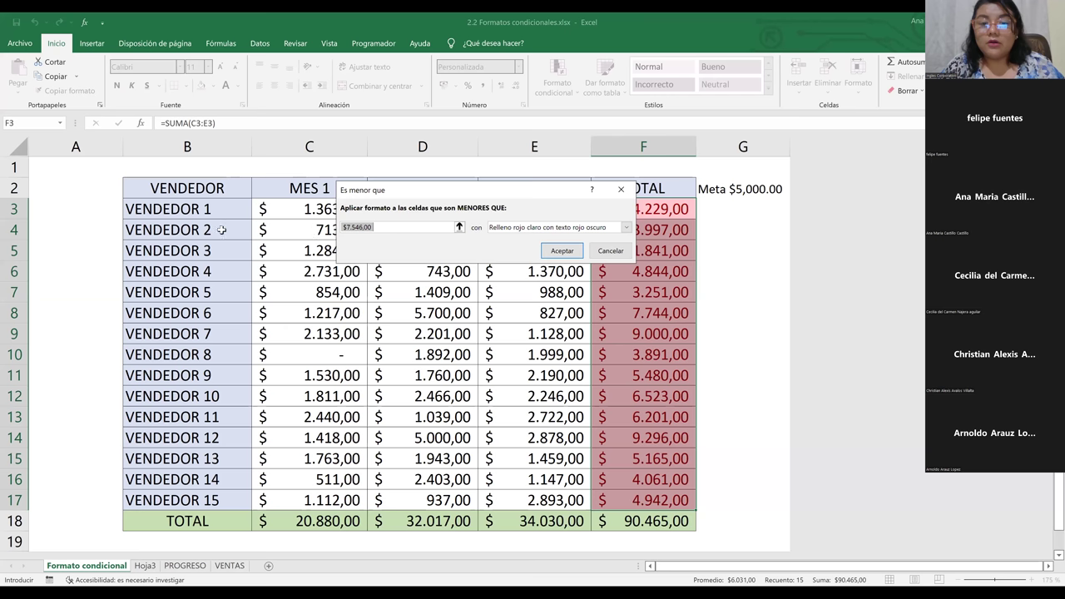
key("BackSpace")
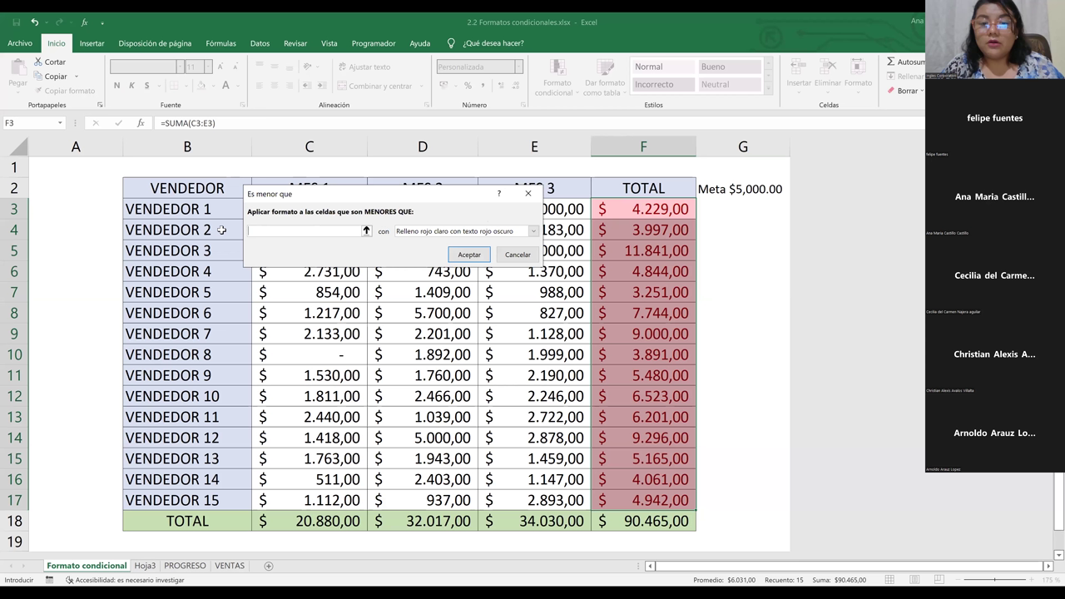
type("5000")
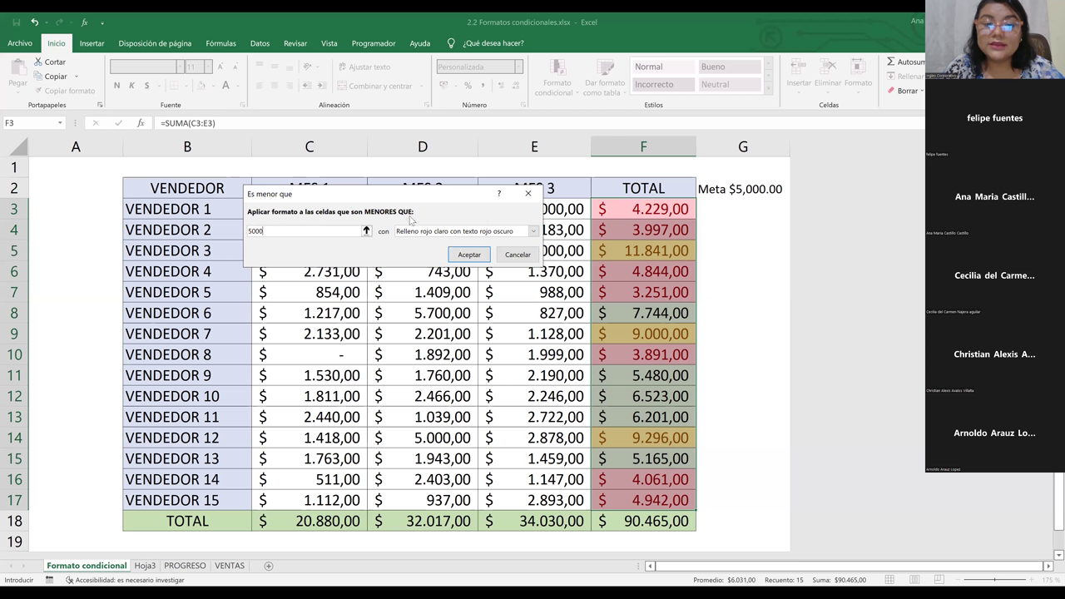
key("Tab")
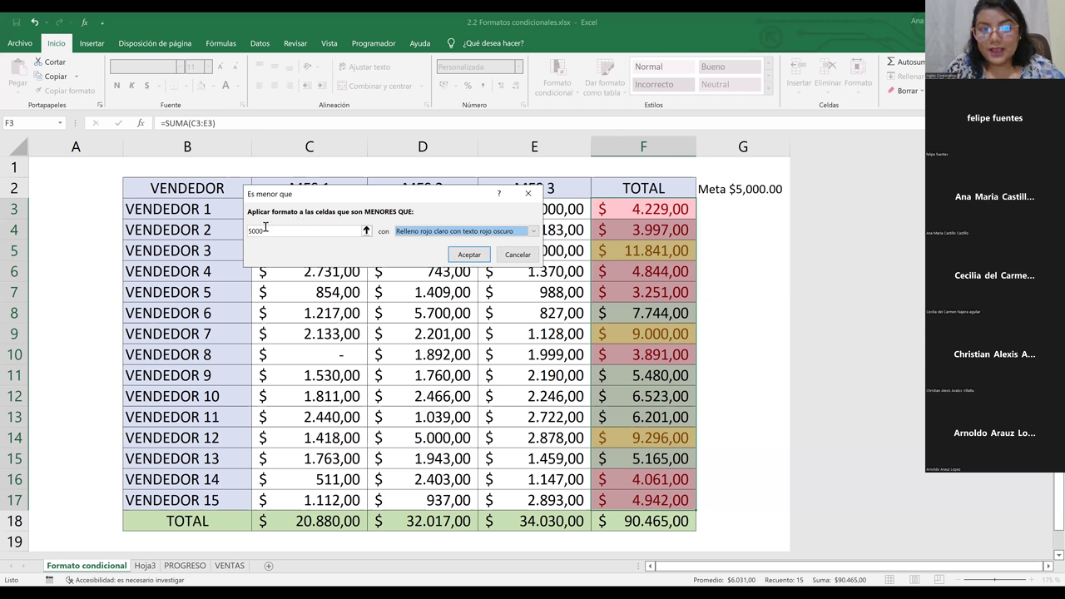
key("shift+Tab")
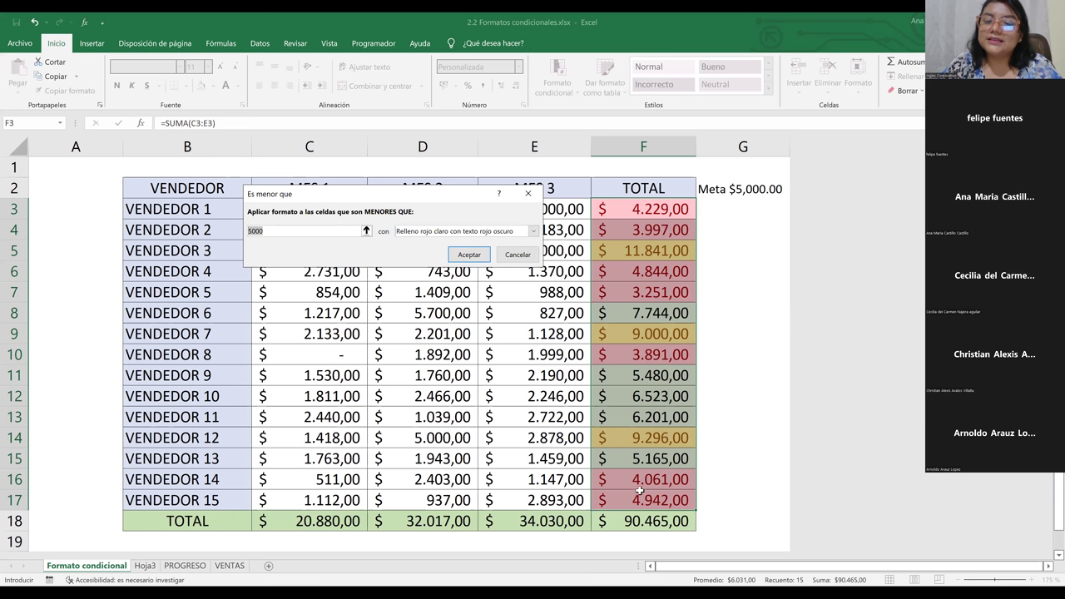
key("Return")
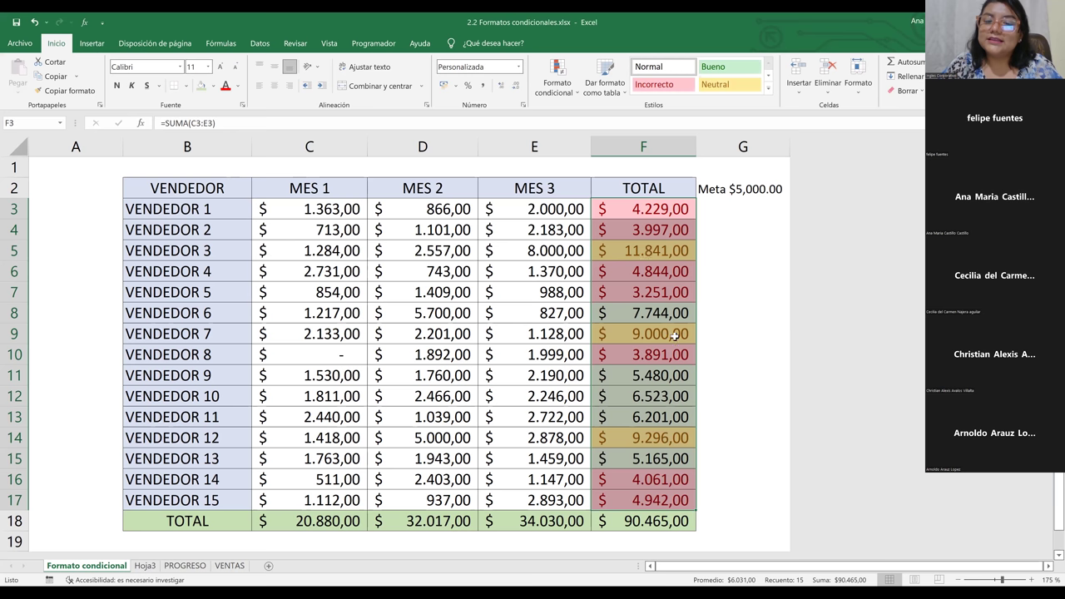
left_click(670, 246)
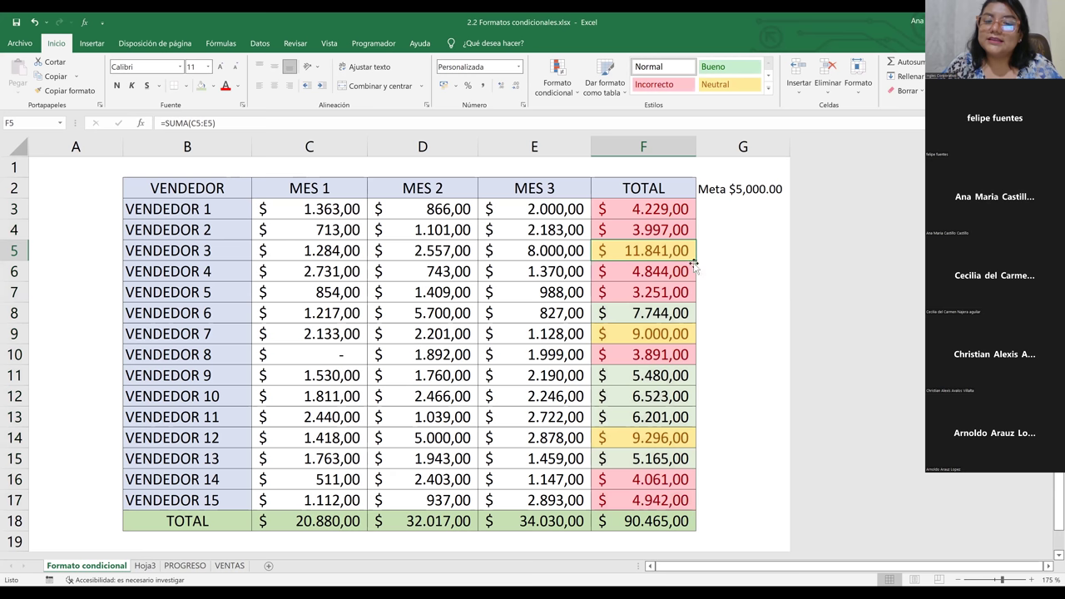
left_click(661, 441, "shift")
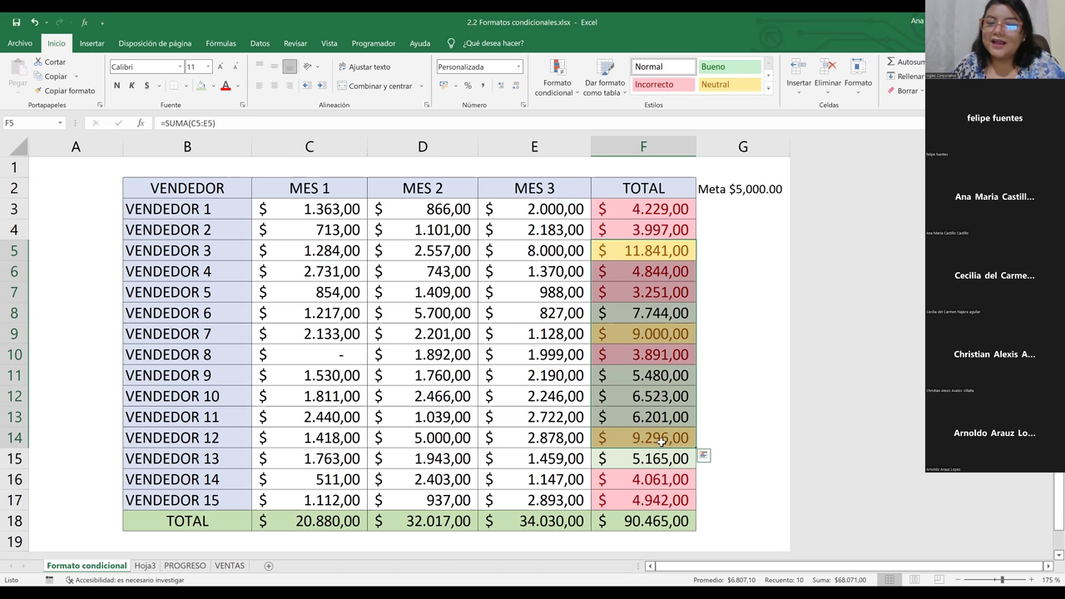
left_click(726, 348)
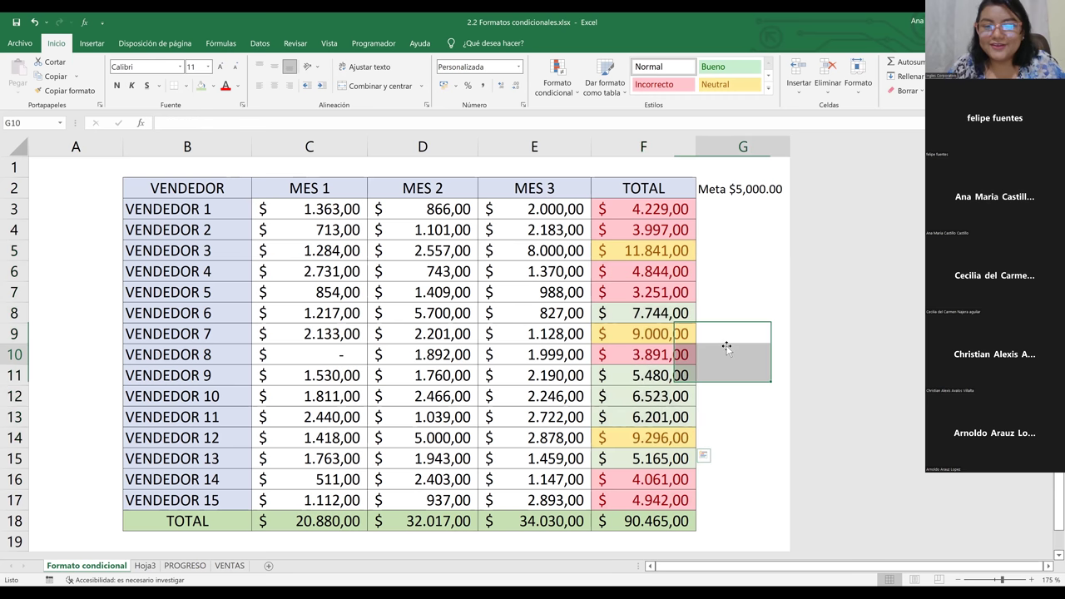
left_click(519, 295)
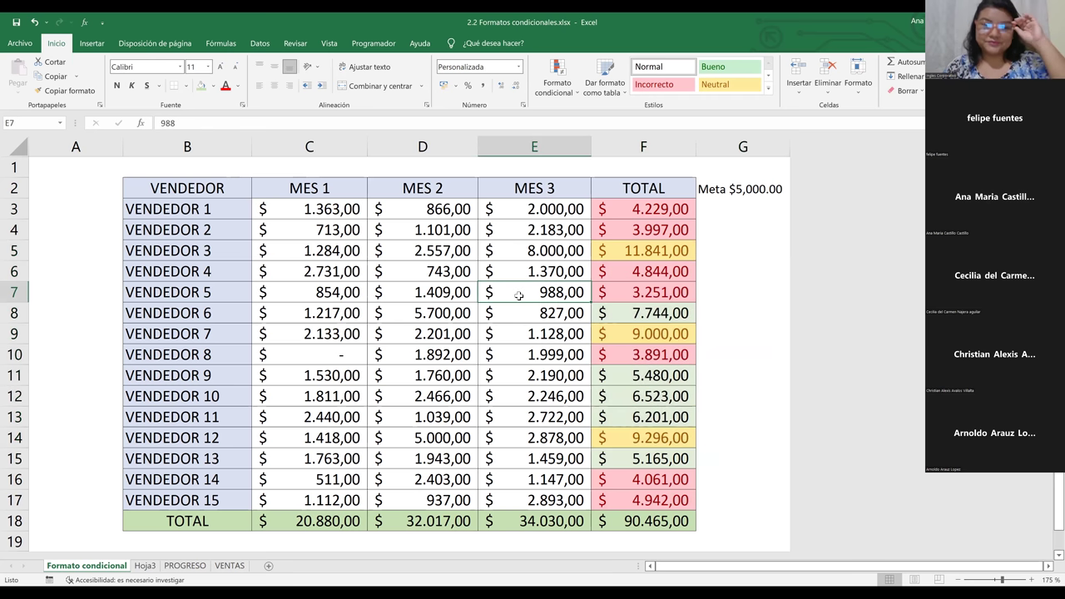
left_click(470, 273)
- Apply the green, yellow and red color scale to the MES 1 sales in C3:C17
left_click_drag(307, 208, 309, 501)
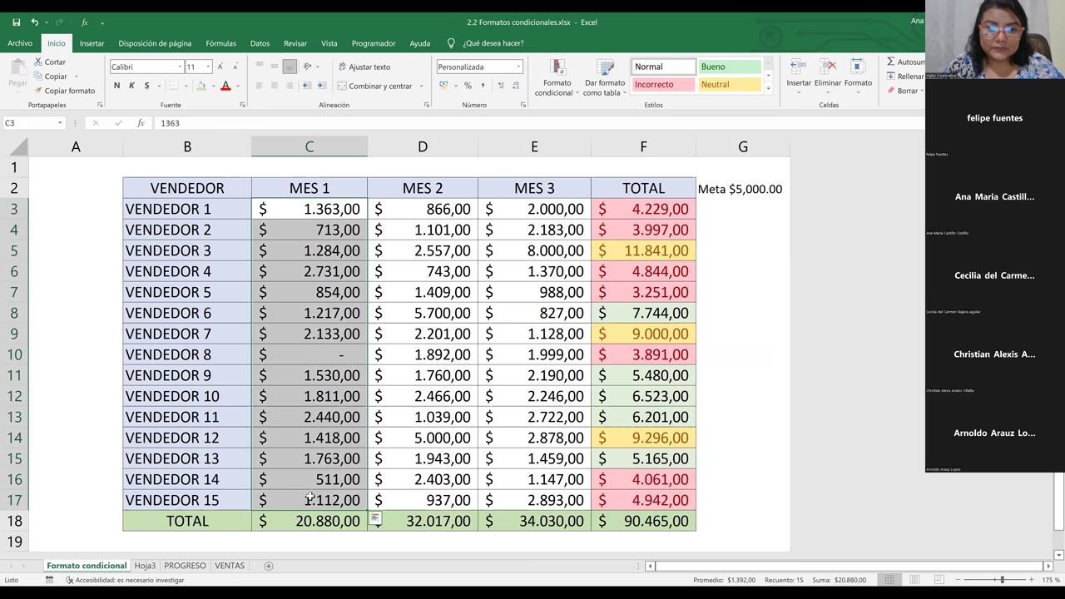
left_click(560, 94)
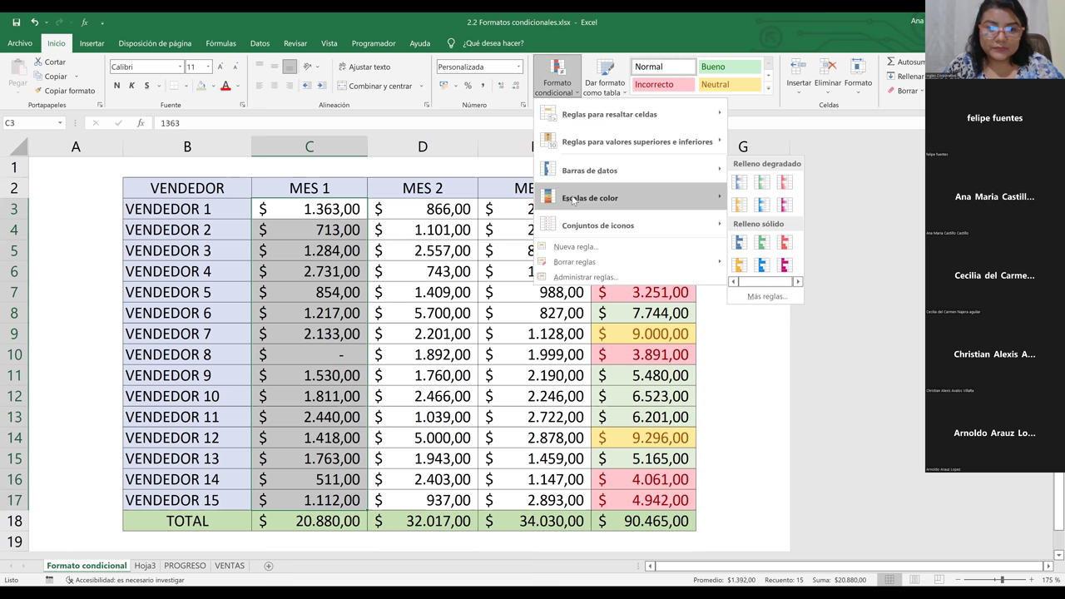
mouse_move(573, 200)
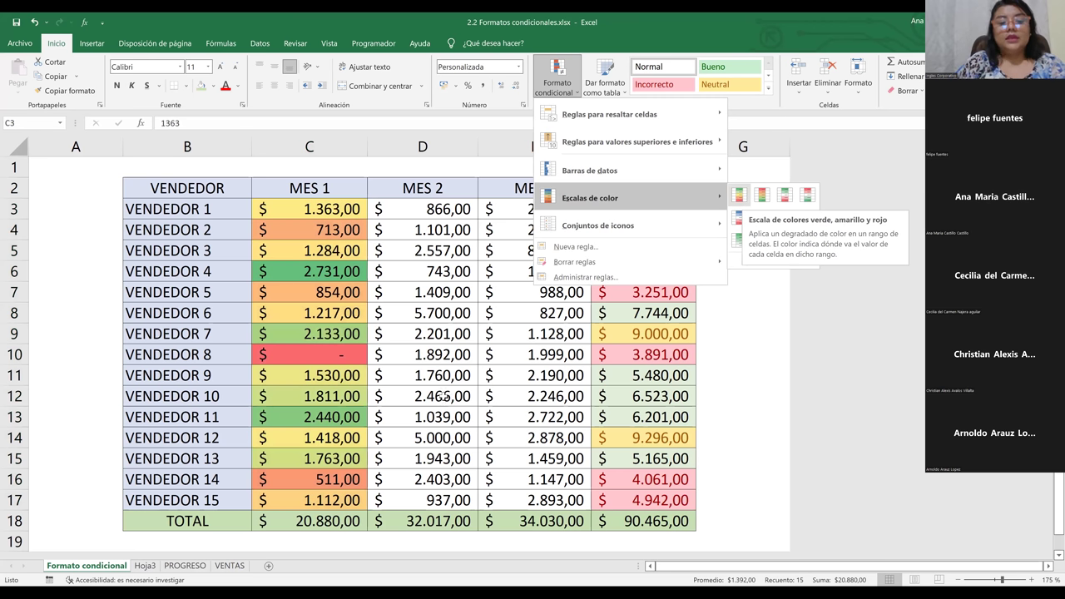
left_click(334, 274)
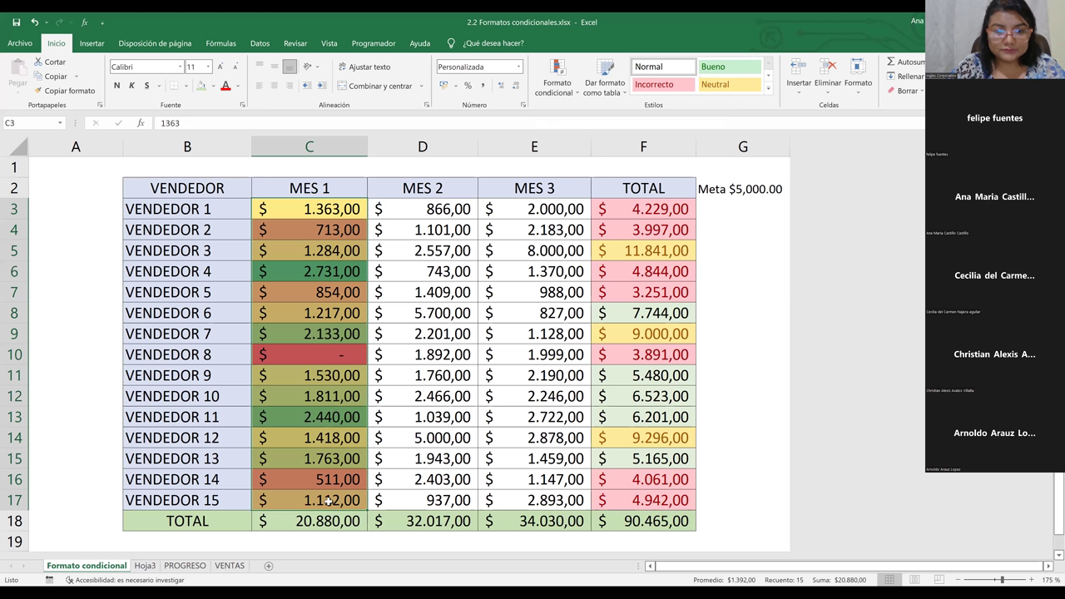
- Examine how the color scale shades the highest, intermediate and lowest MES 1 sales, comparing the green cells with the red one
left_click(335, 266)
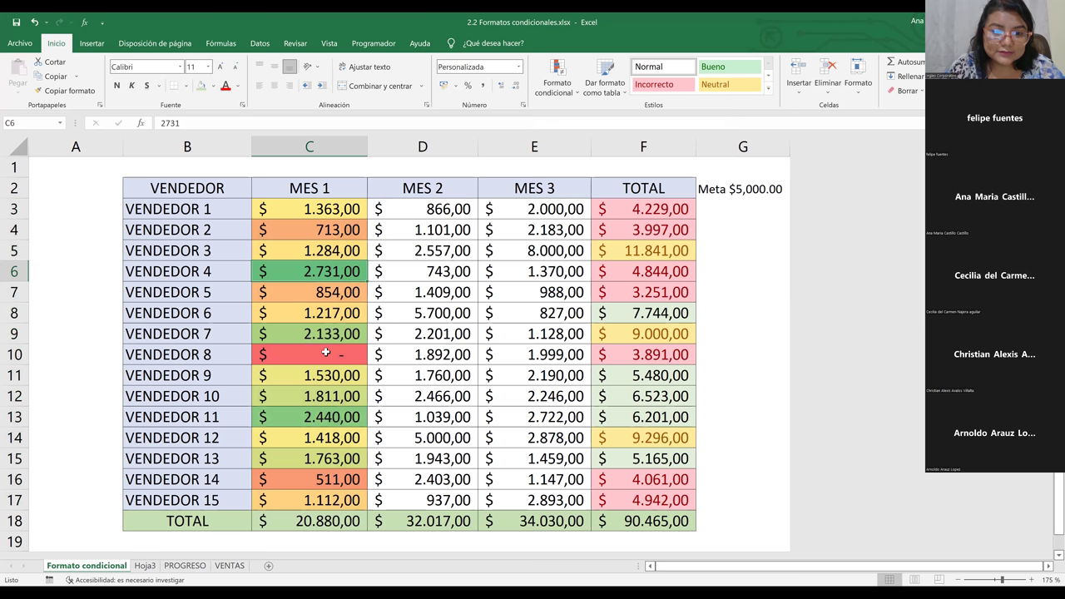
left_click(329, 423)
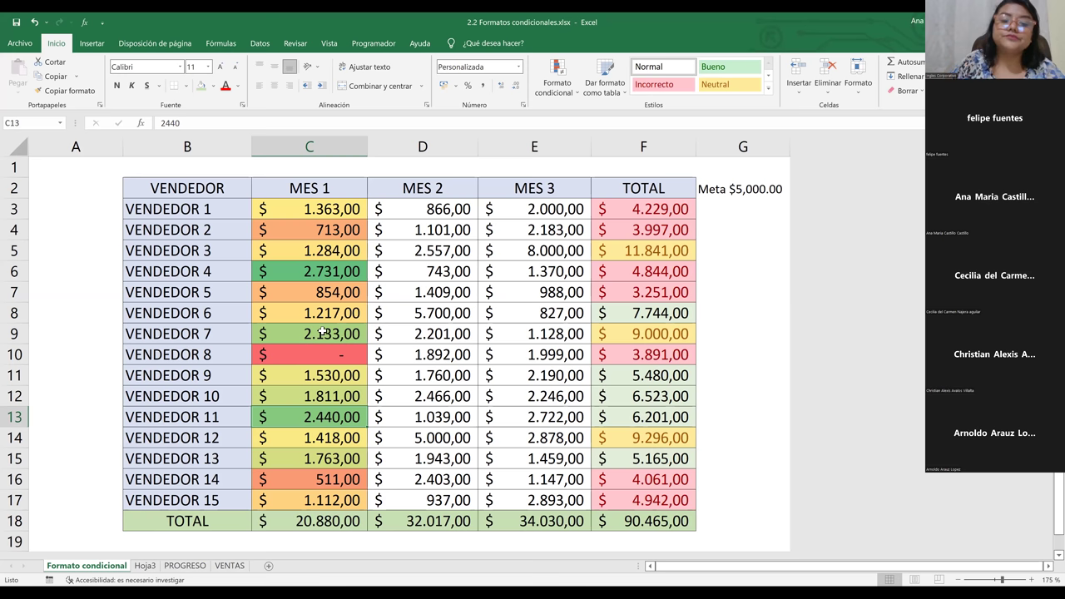
left_click(327, 272)
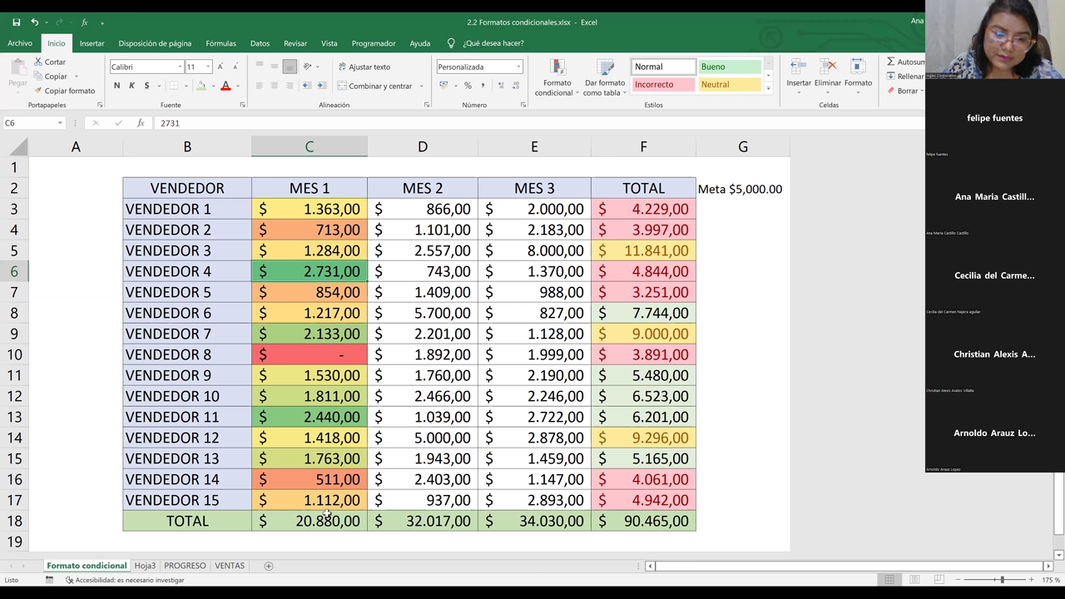
left_click(324, 334, "ctrl")
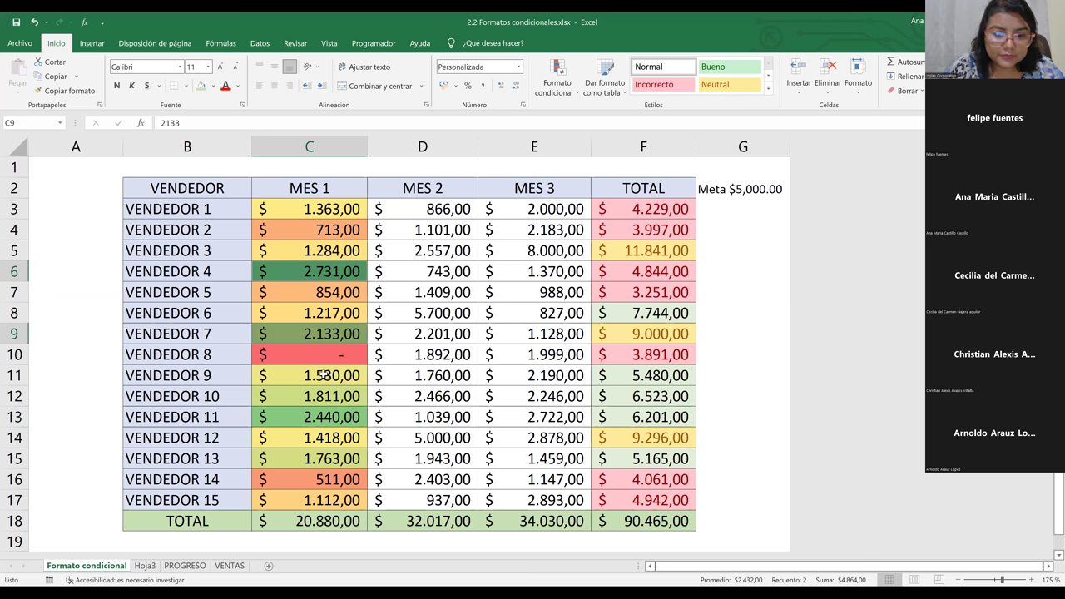
left_click(316, 417, "ctrl")
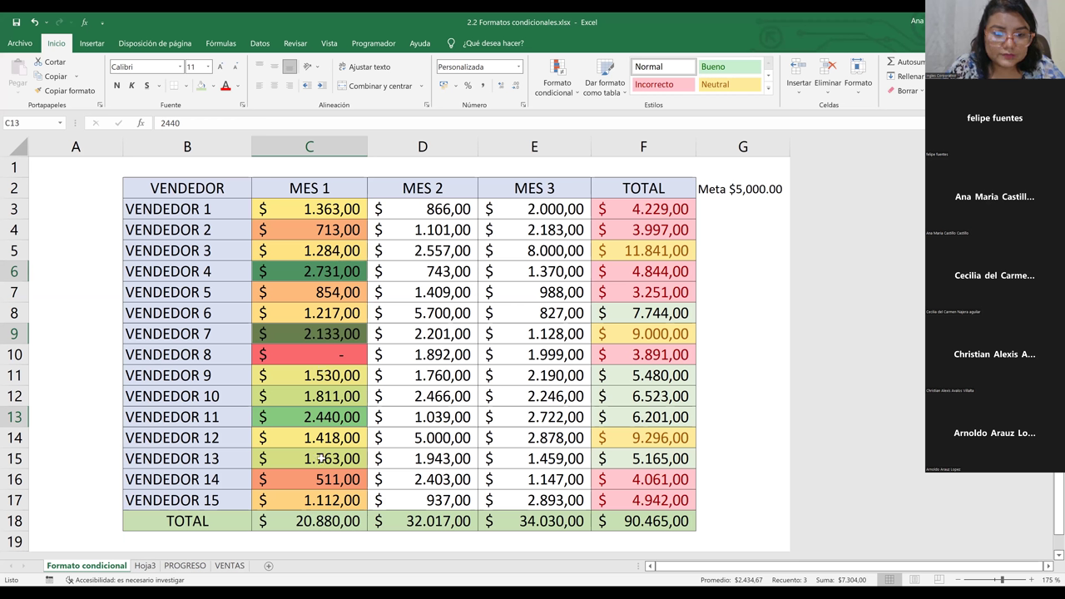
left_click(329, 396, "ctrl")
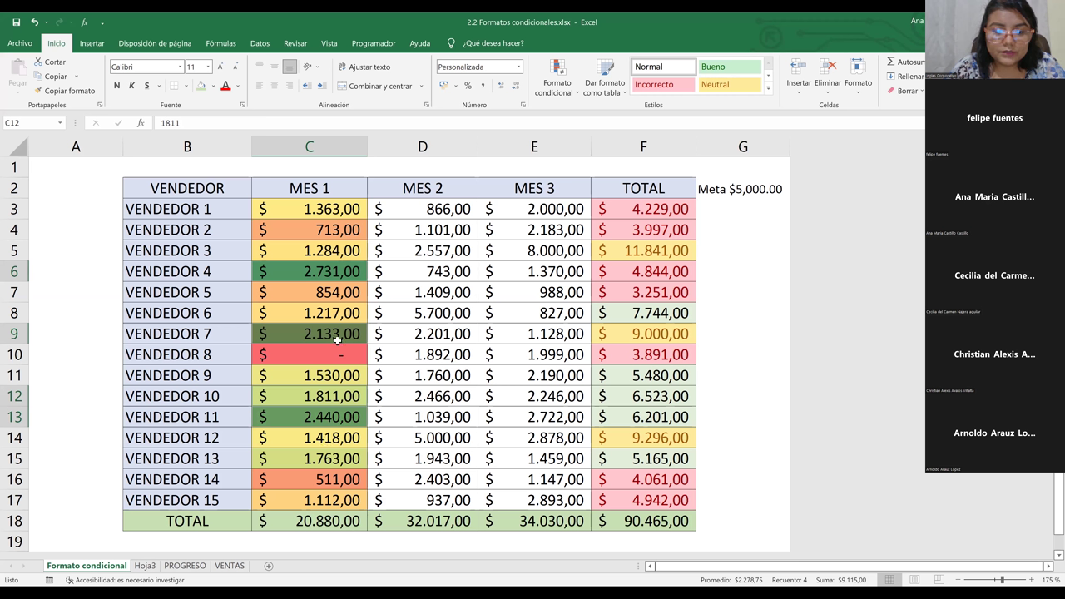
left_click(323, 463, "ctrl")
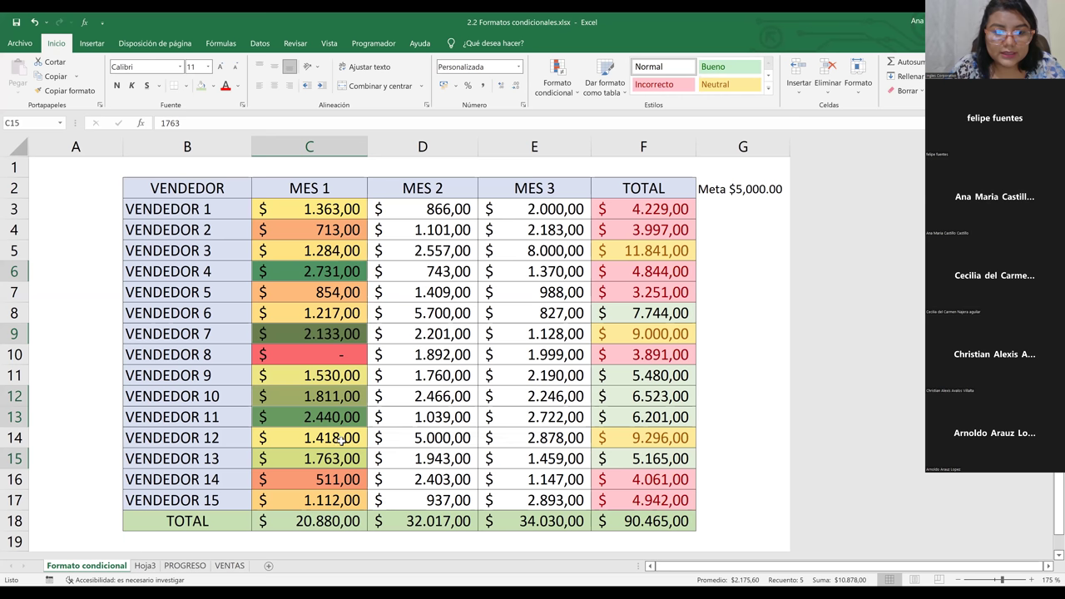
left_click(313, 277)
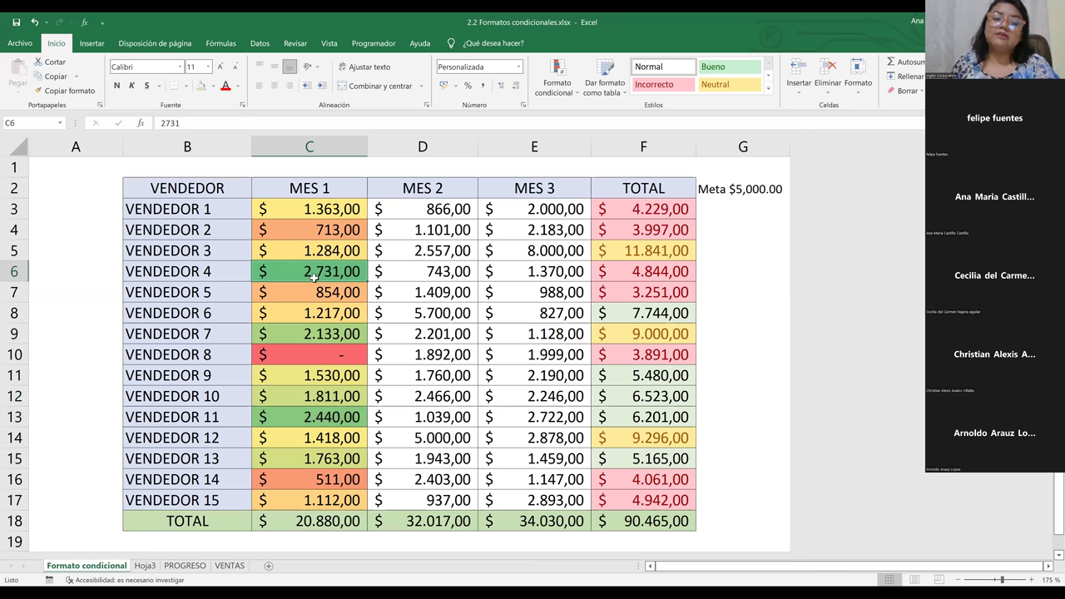
left_click(321, 357)
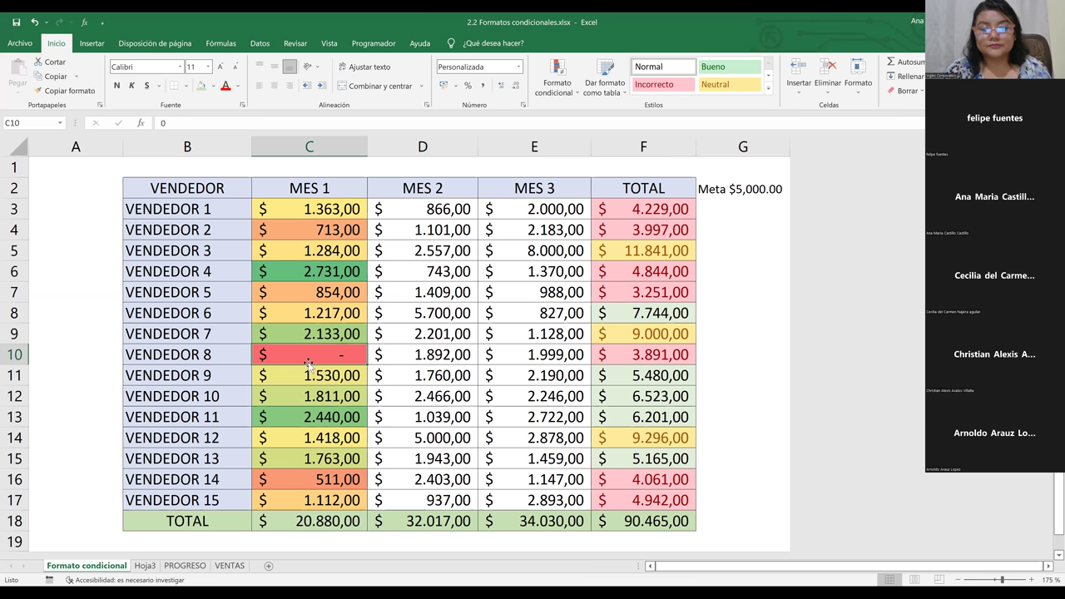
left_click(358, 268)
left_click_drag(323, 209, 332, 500)
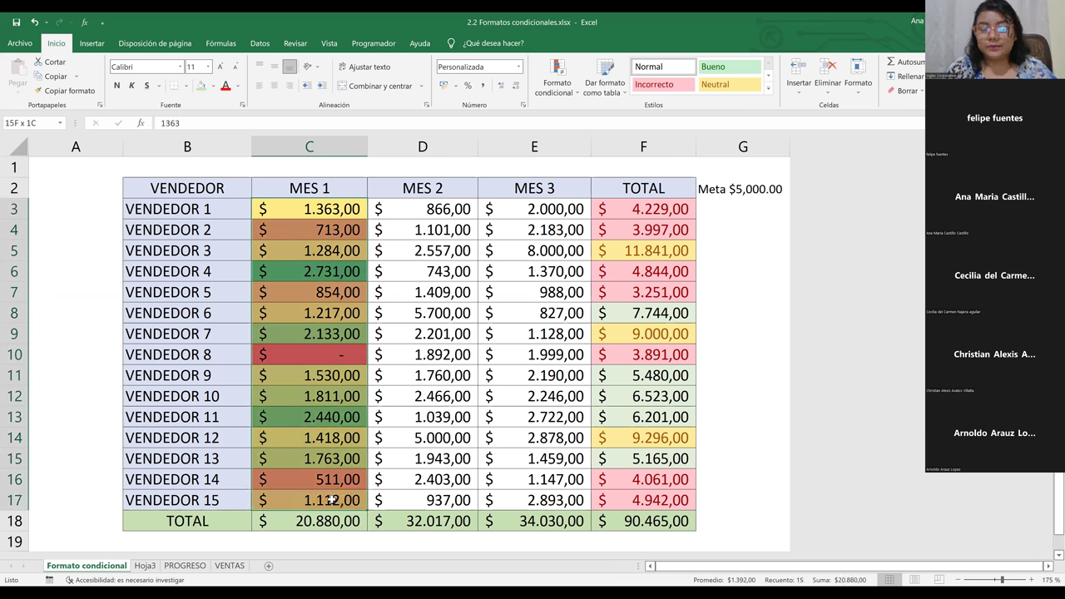
left_click(424, 459)
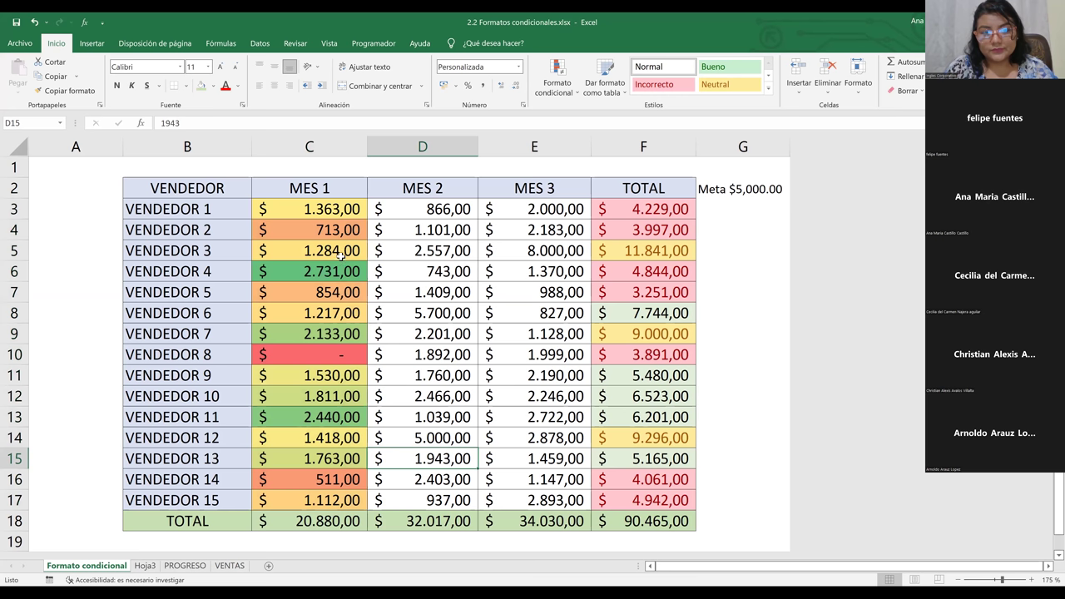
left_click(341, 257)
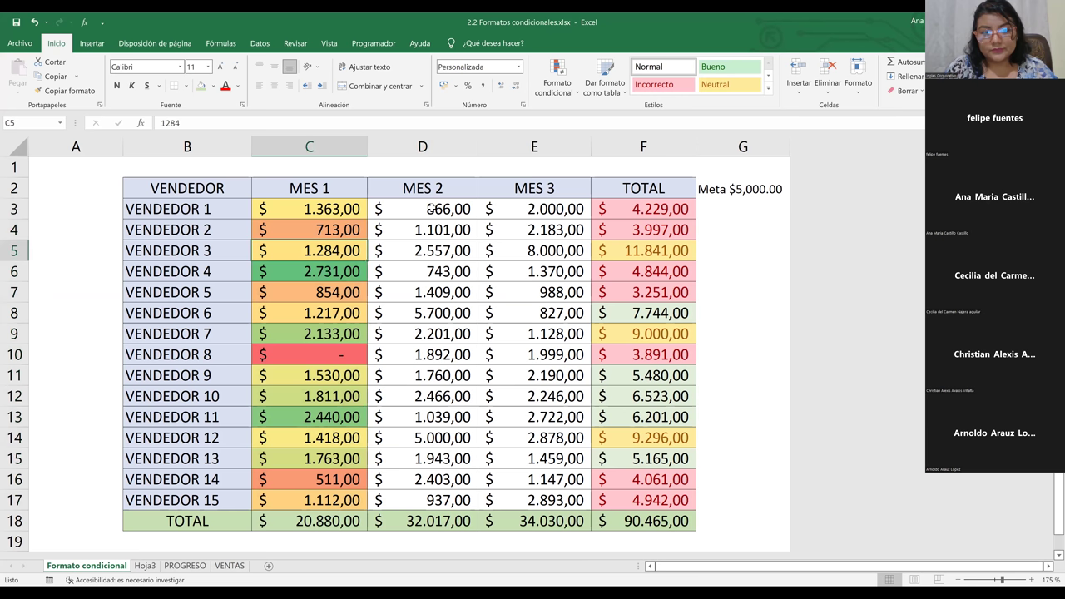
- Apply the colored three-arrow directional icon set to the MES 2 sales in D3:D17
left_click_drag(430, 209, 440, 499)
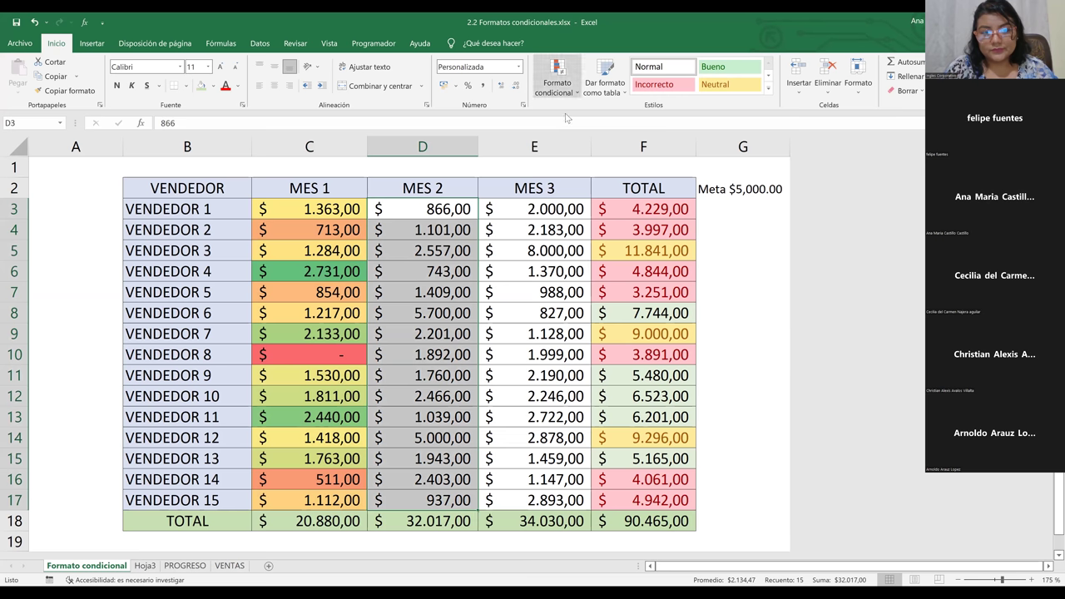
left_click(571, 84)
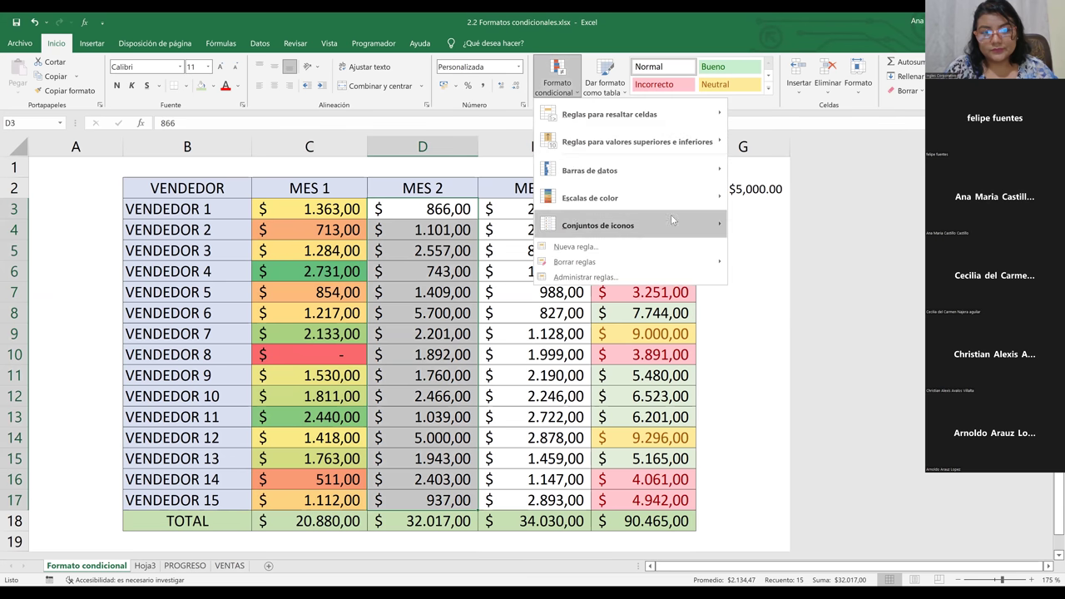
mouse_move(686, 220)
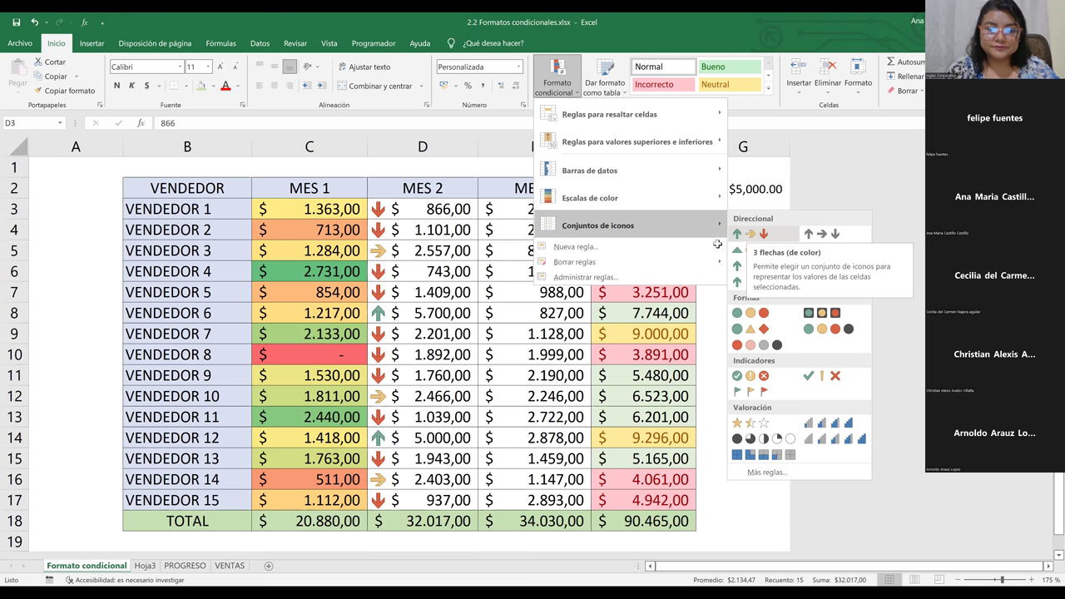
left_click(513, 256)
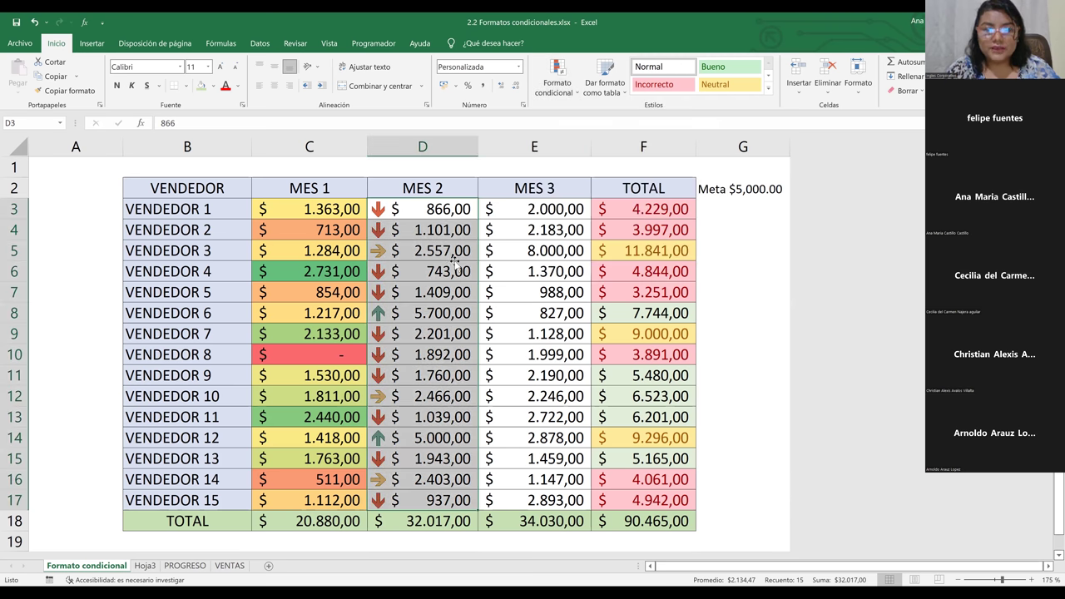
- Examine the arrow icons assigned to the MES 2 sales of vendors 1, 3 and 6
left_click(383, 211)
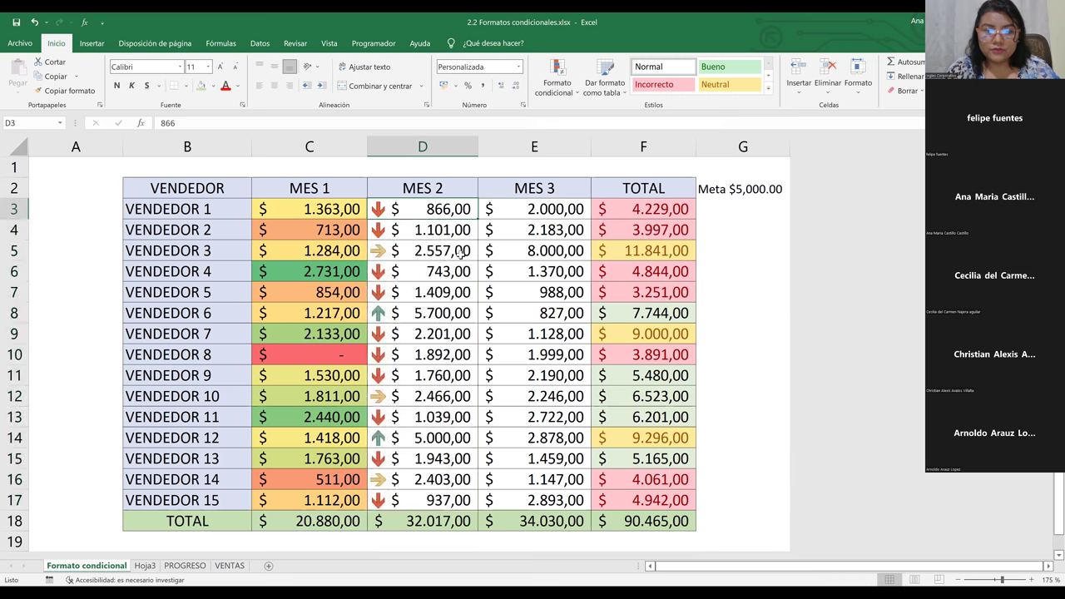
left_click(464, 258)
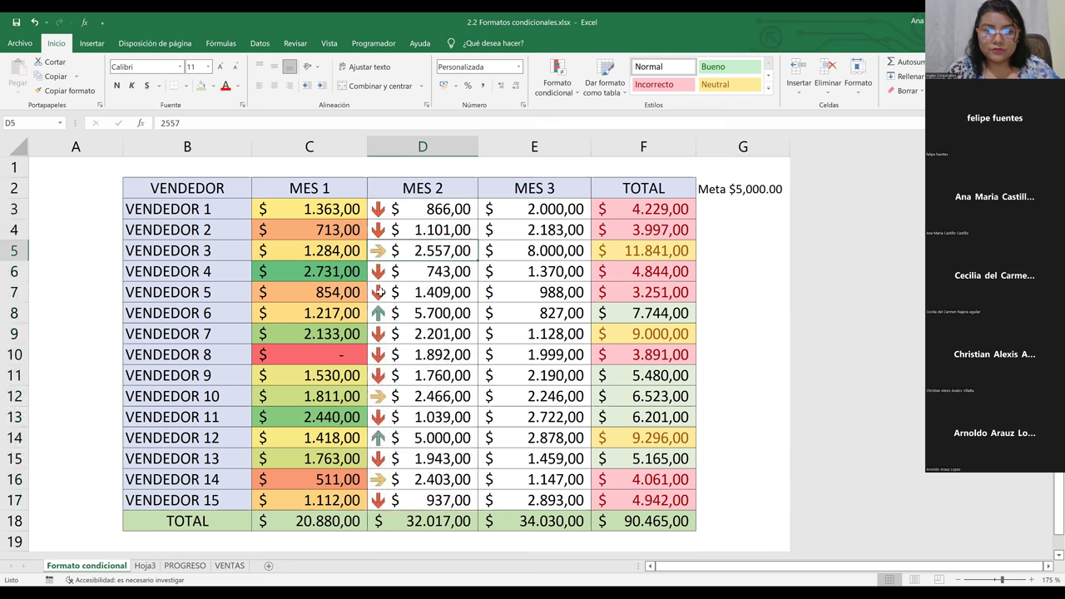
left_click(382, 317)
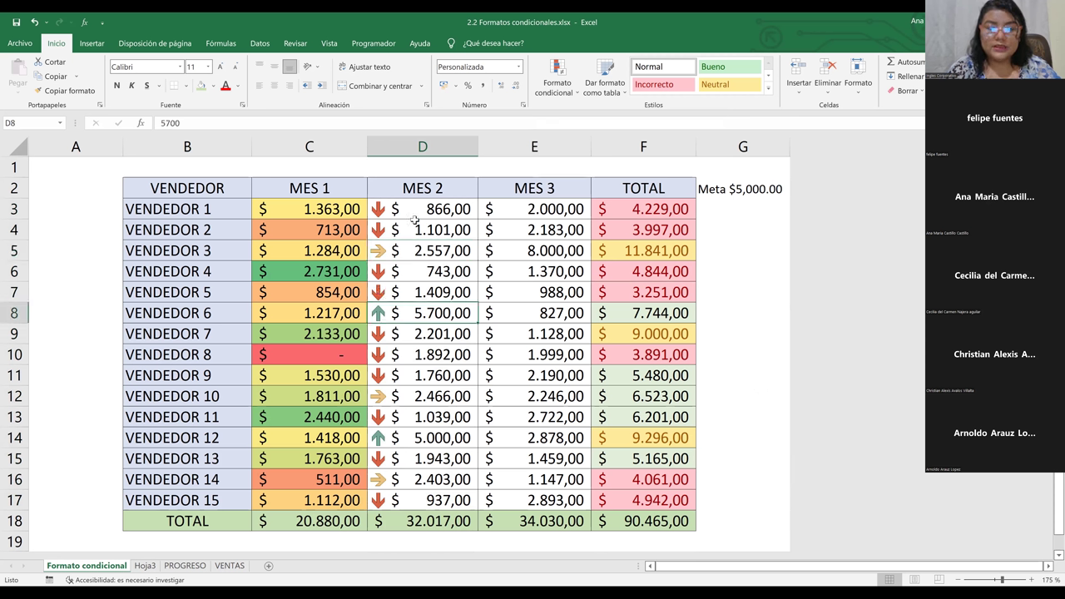
- Compare the down, sideways and up arrows across the MES 2 sales of vendors 1 to 8 and vendor 14
left_click(391, 212)
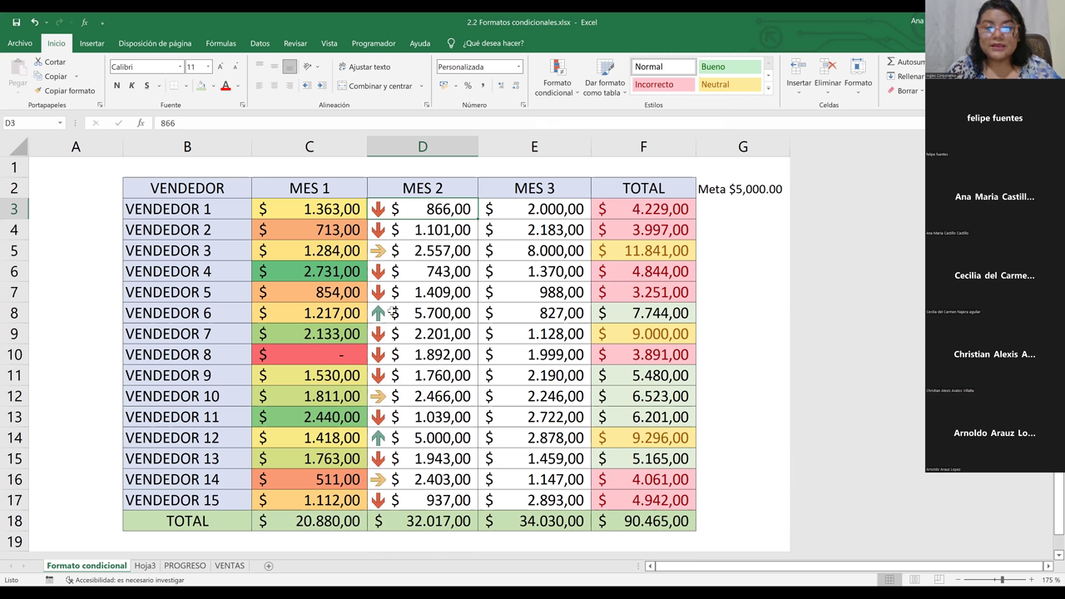
left_click(429, 316)
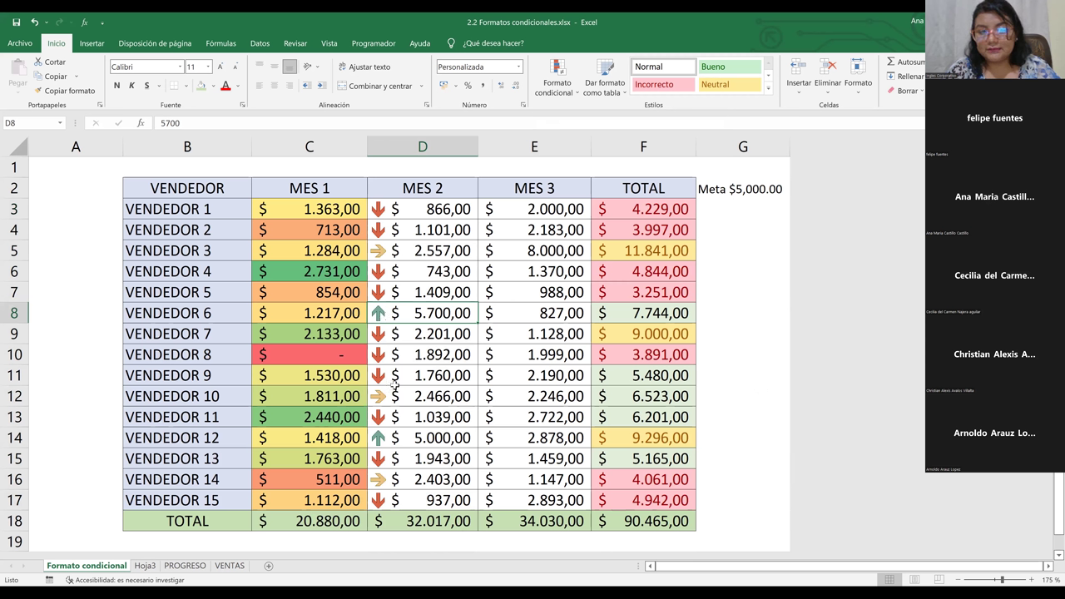
left_click(377, 479)
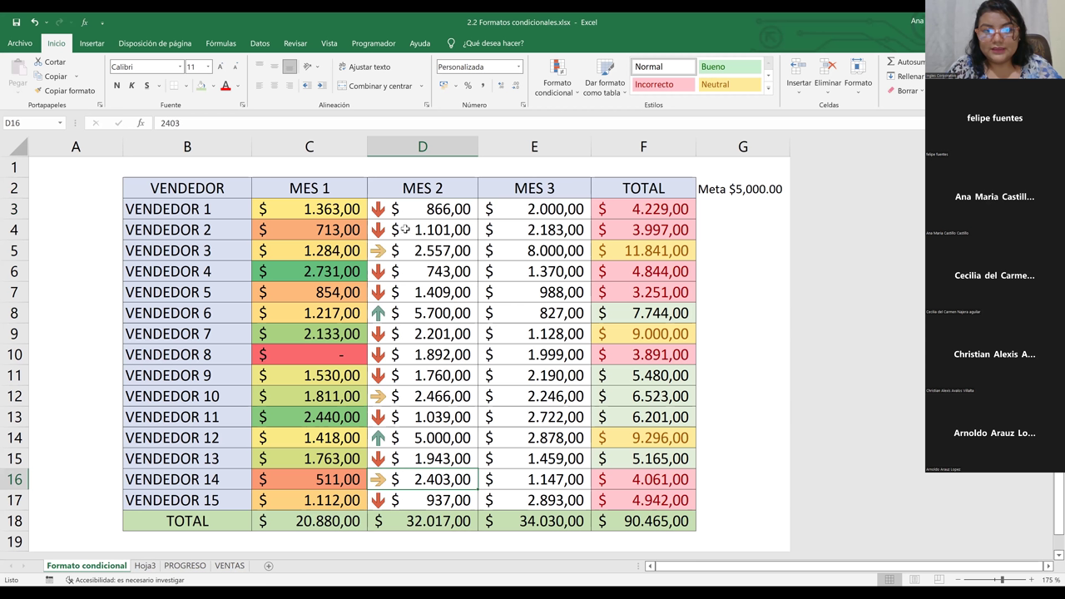
left_click_drag(405, 219, 402, 254)
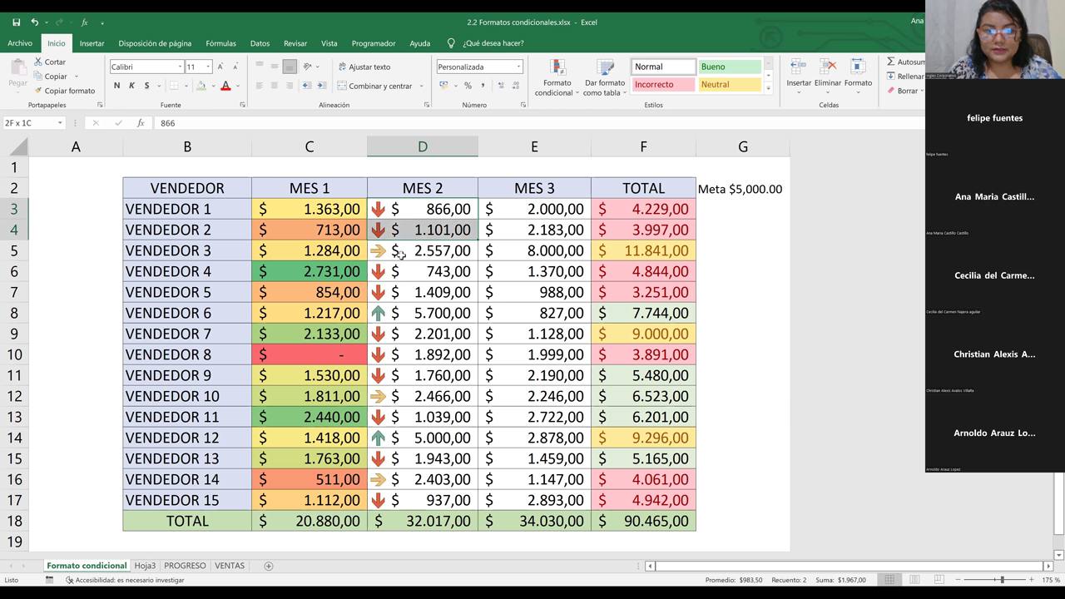
left_click(400, 255)
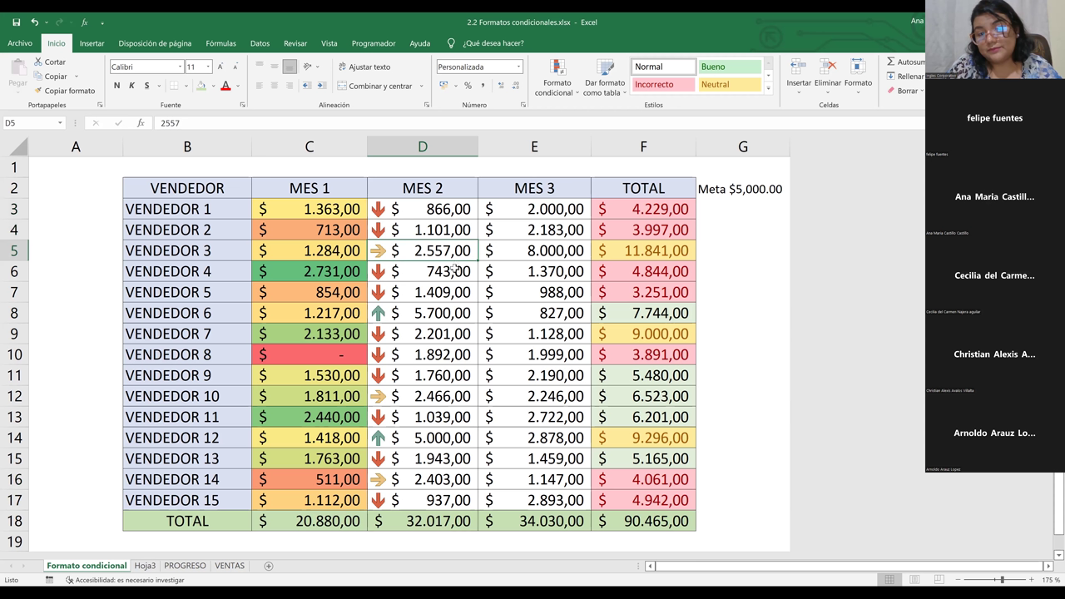
left_click(452, 270)
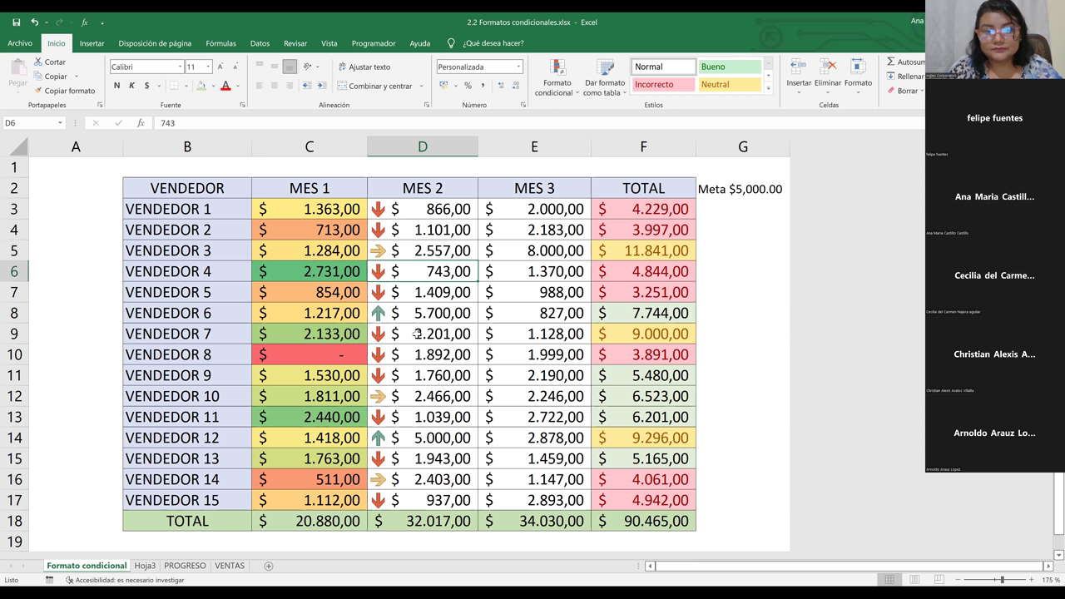
left_click(421, 313)
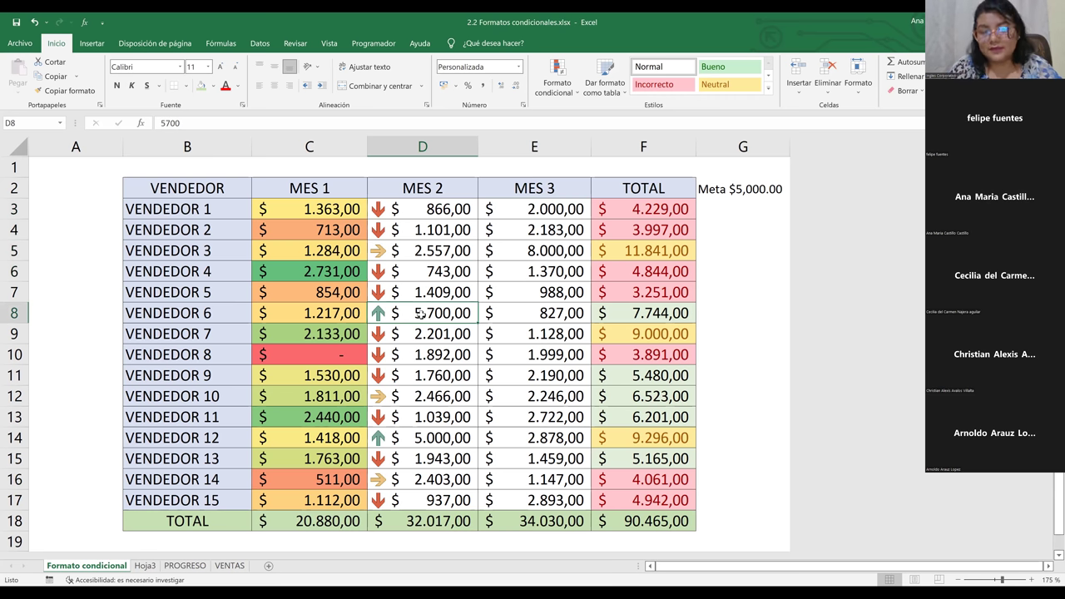
left_click(439, 353)
left_click(535, 316)
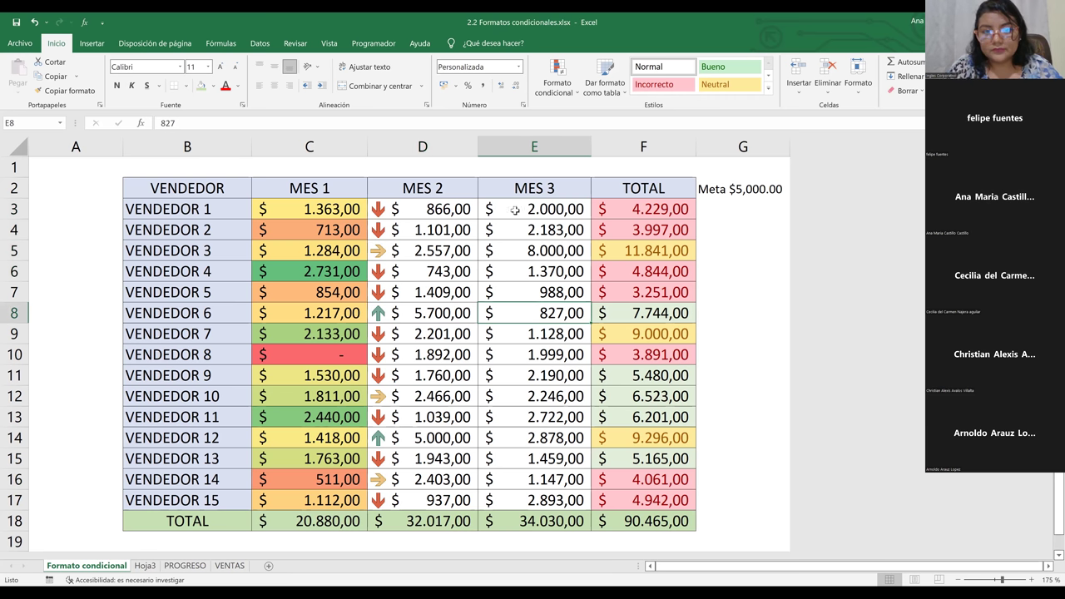
- Replace the arrow icon set on the MES 2 sales in D3:D17 with green gradient data bars
left_click_drag(416, 209, 439, 499)
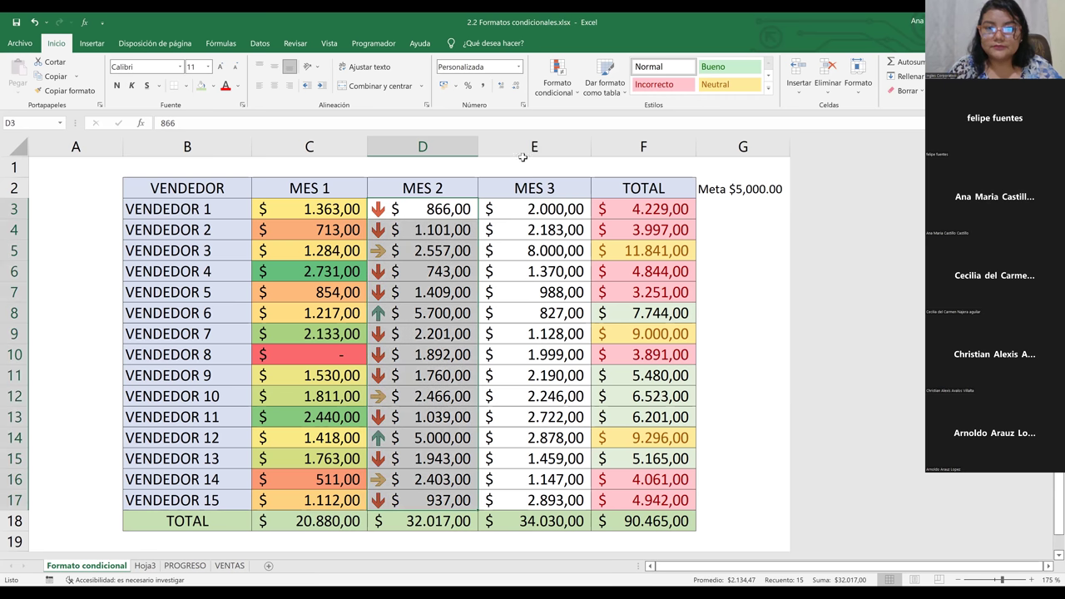
left_click(560, 90)
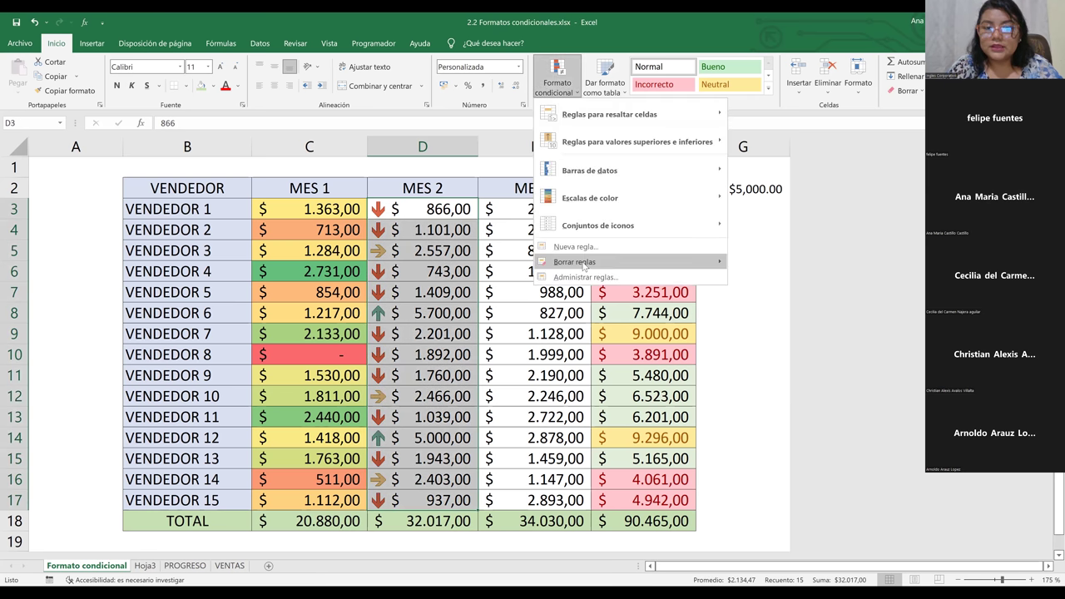
mouse_move(585, 265)
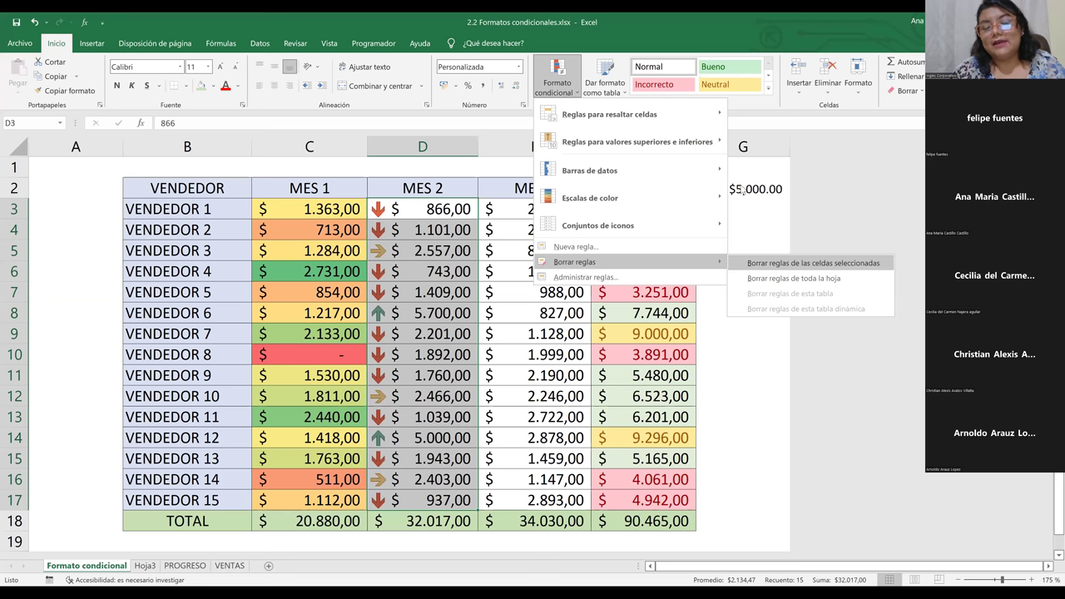
mouse_move(589, 170)
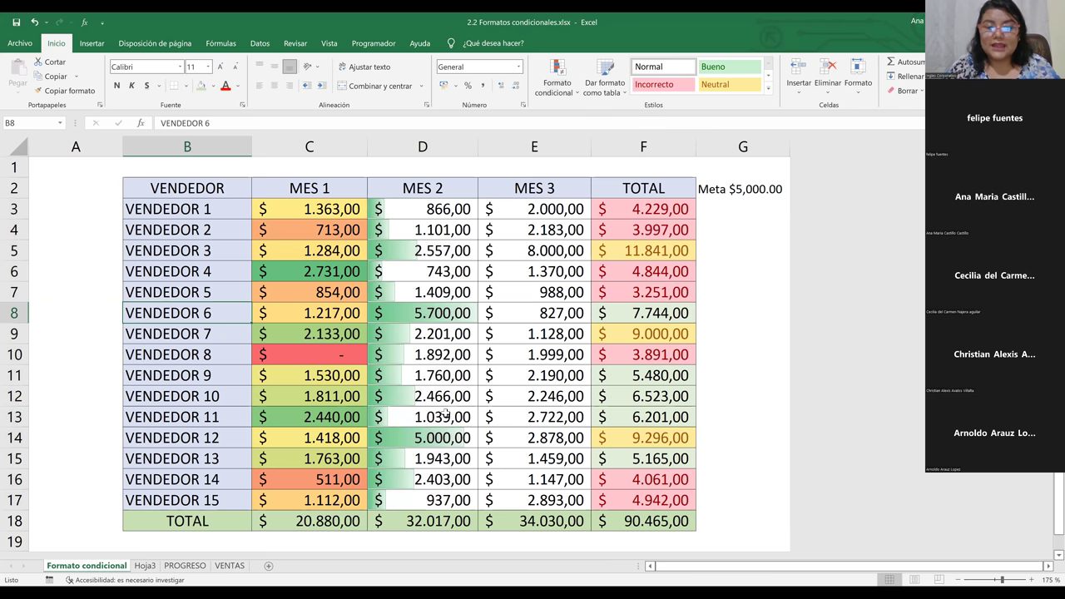
- Examine the data bar lengths throughout the MES 2 sales, comparing vendors 6, 12 and 15 with the other vendors
key("Right")
key("Right")
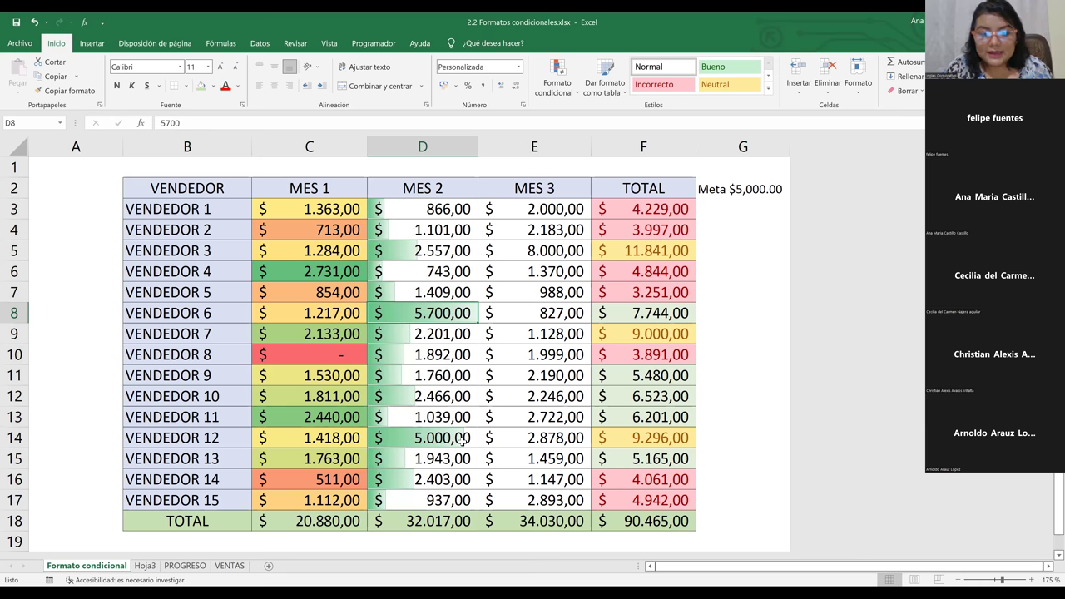
left_click(465, 438)
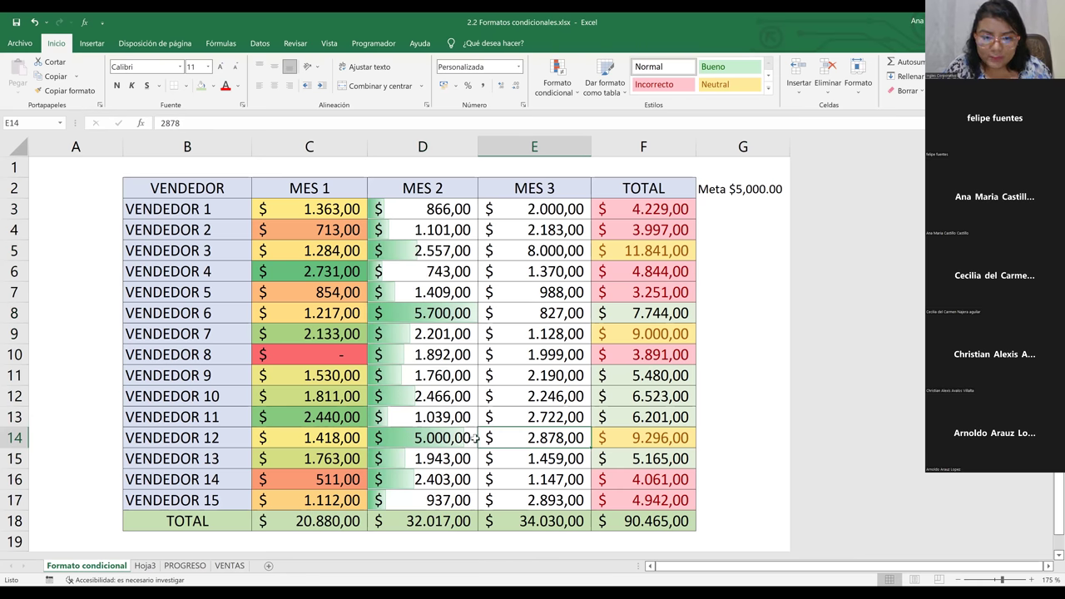
left_click(433, 443)
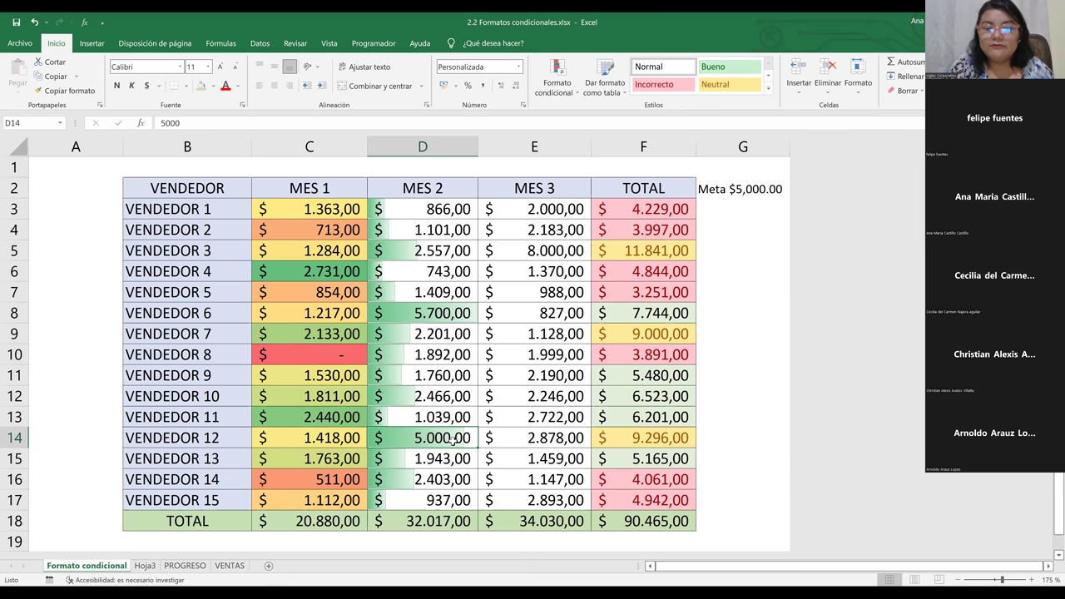
left_click(446, 459)
left_click(441, 500)
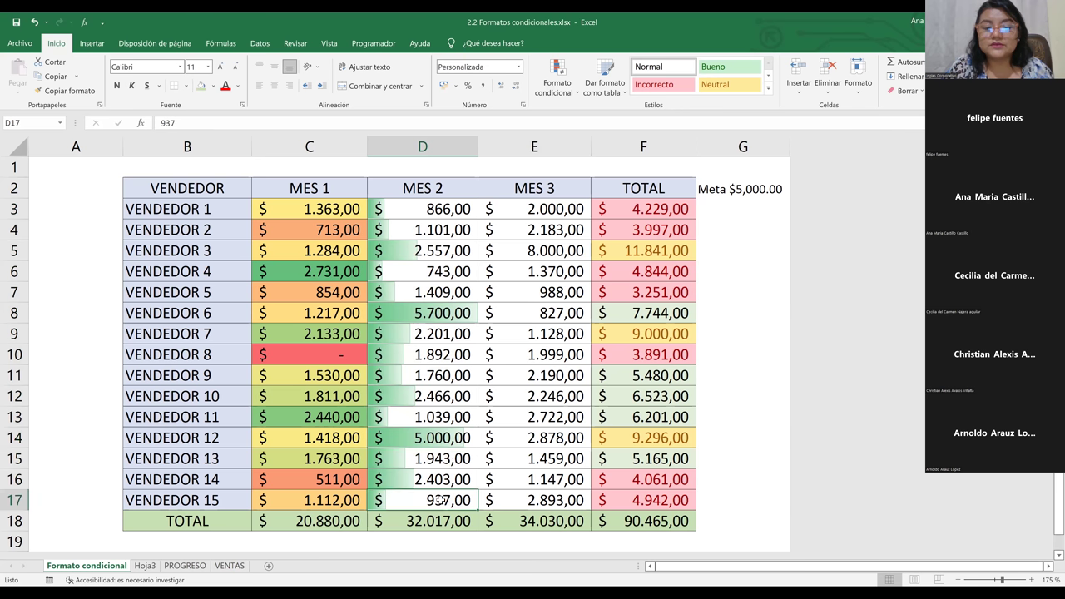
key("Up")
key("Up")
key("Up")
key("Up")
key("Up")
key("Up")
key("Up")
key("Up")
key("Up")
key("Up")
key("Up")
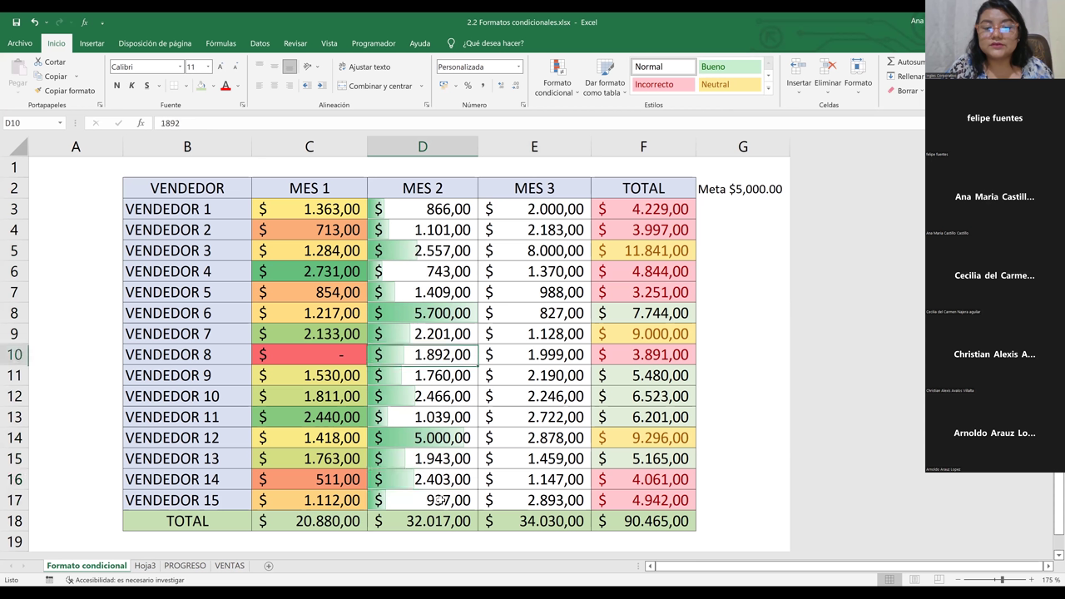
key("Up")
key("Up")
key("Up")
key("Down")
key("Down")
key("Down")
key("Down")
key("Down")
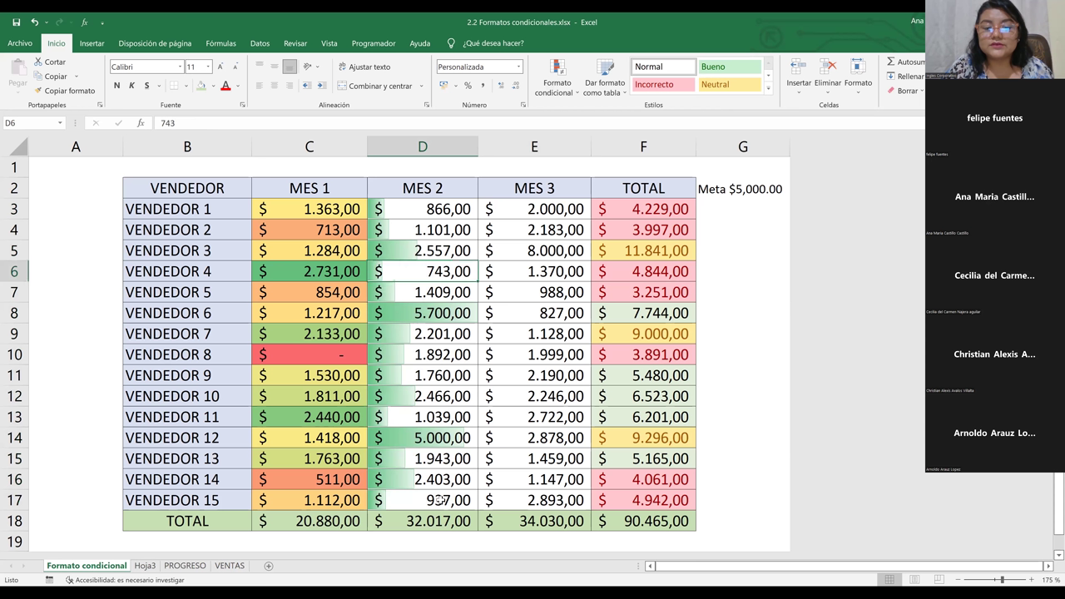
key("Down")
key("Down")
key("Down")
key("Down")
key("Down")
key("Down")
key("Down")
key("Down")
key("Down")
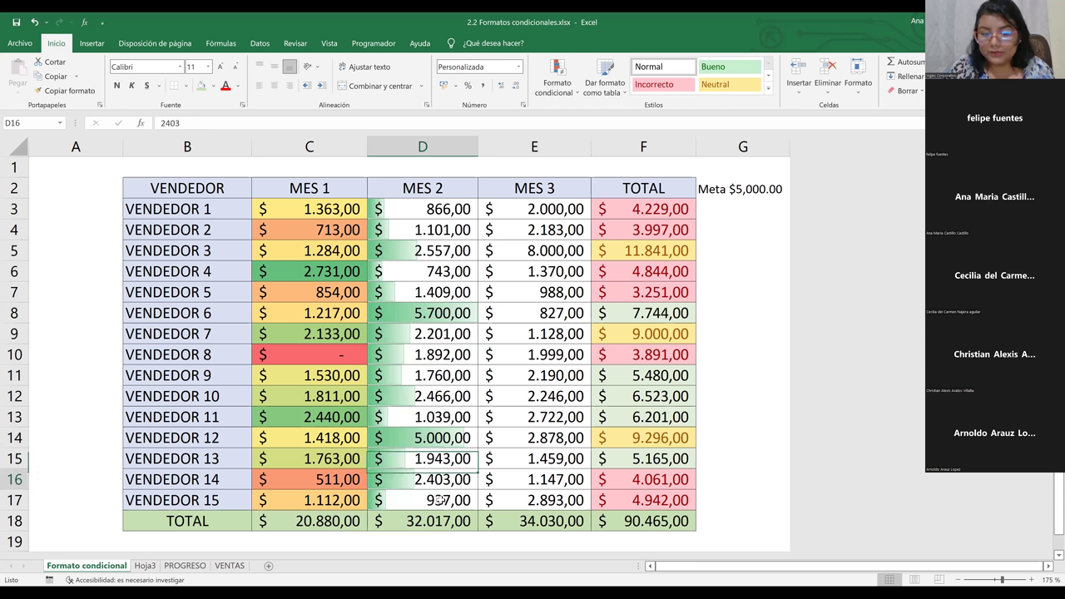
key("Up")
key("Up")
key("Up")
key("Up")
key("Up")
key("Up")
key("Up")
key("Up")
key("Up")
key("Up")
key("Up")
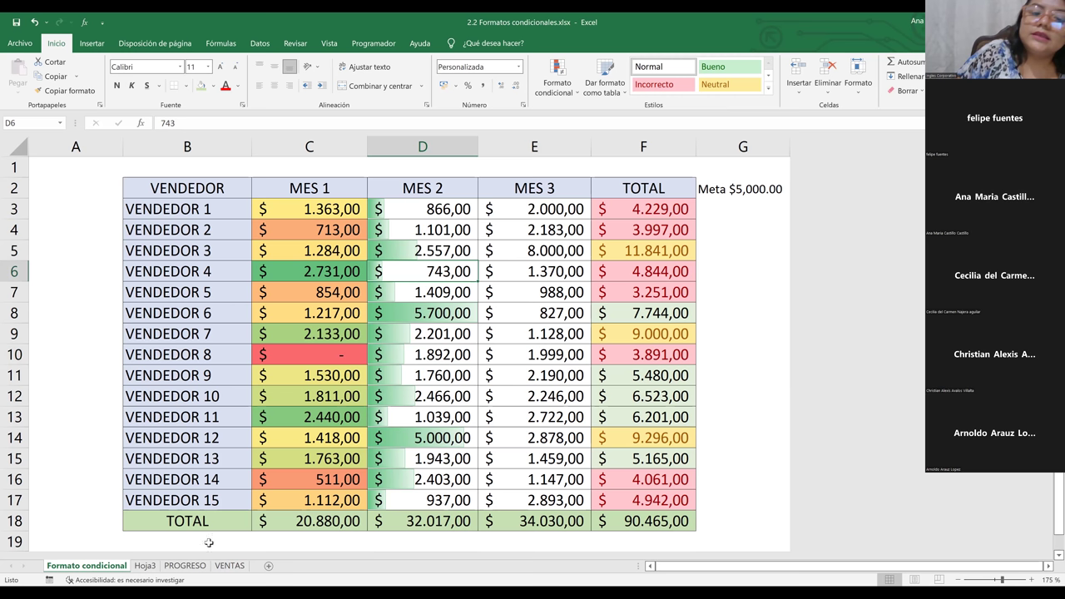
- On the PROGRESO sheet, fill the header row D6:H6 of the CURSO DE EXCEL table with light green
left_click(147, 566)
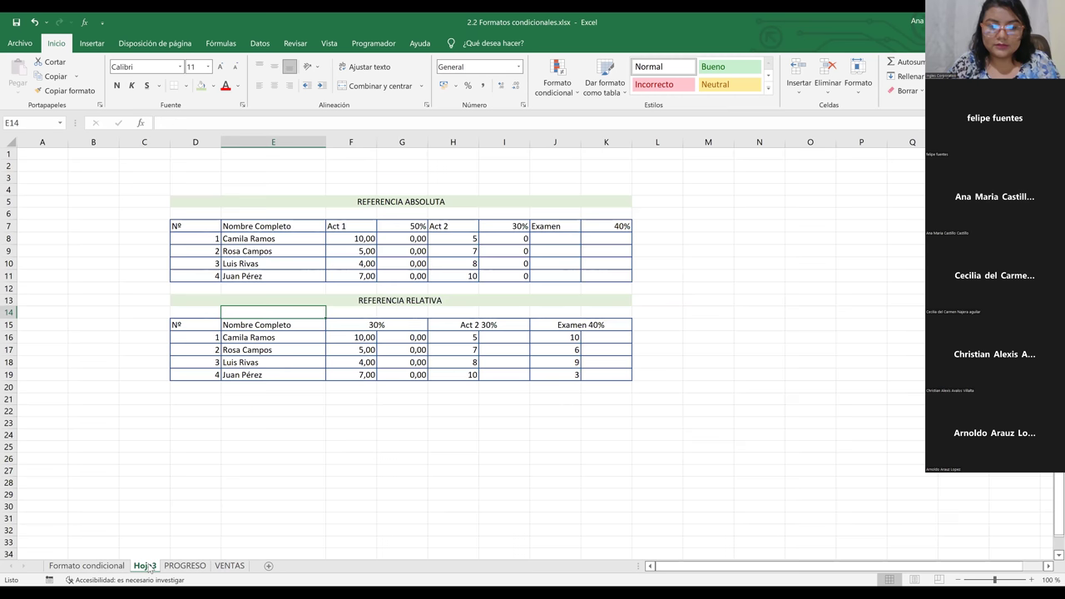
left_click(200, 566)
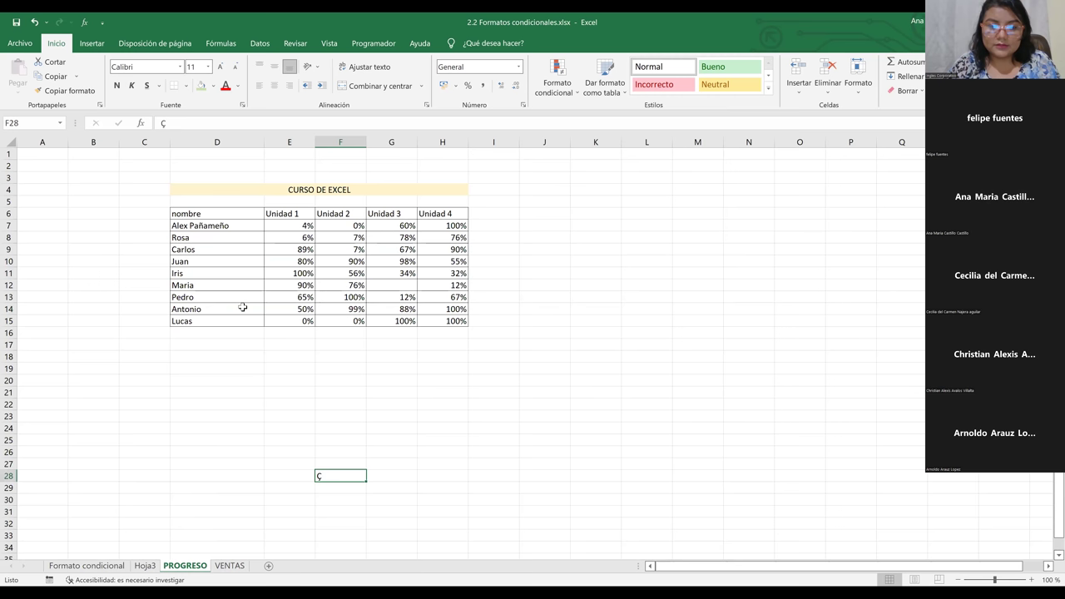
left_click(242, 308)
scroll(242, 308, "up", 6)
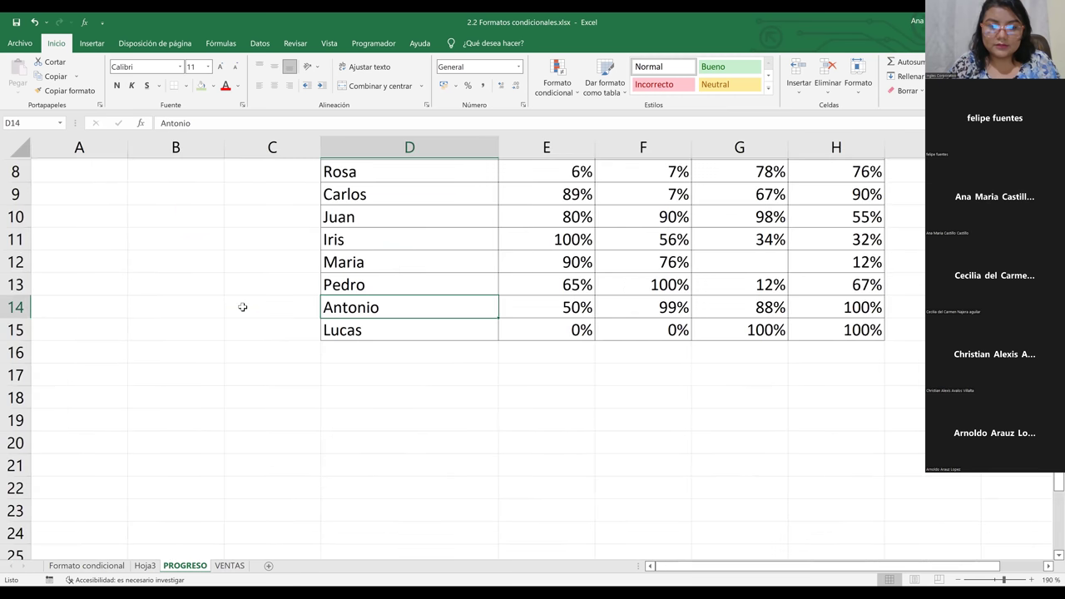
left_click(457, 287)
scroll(457, 287, "down", 2)
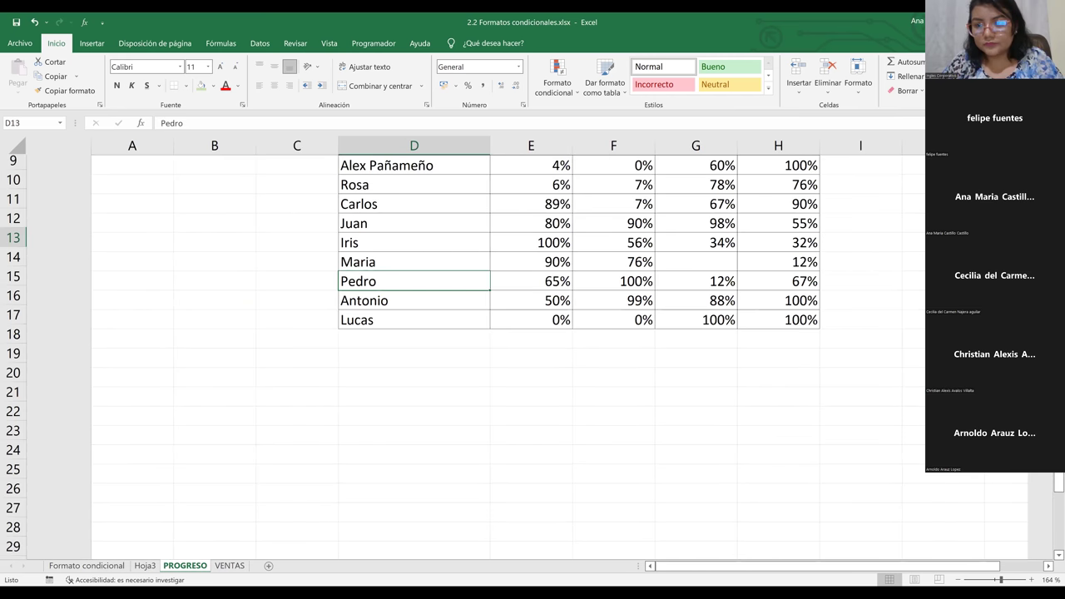
scroll(457, 287, "down", 1)
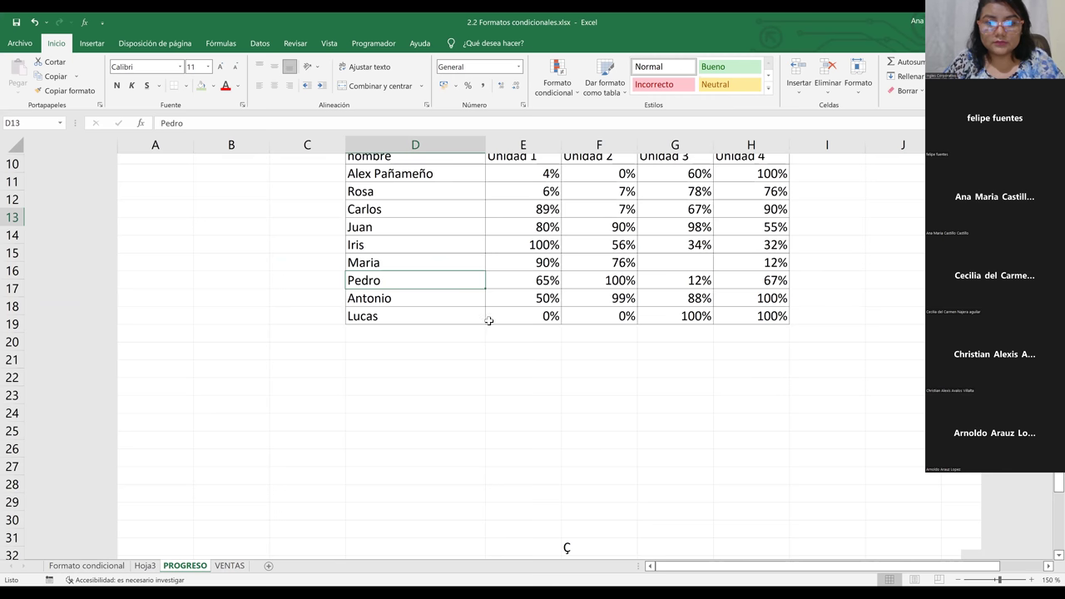
scroll(502, 330, "down", 1)
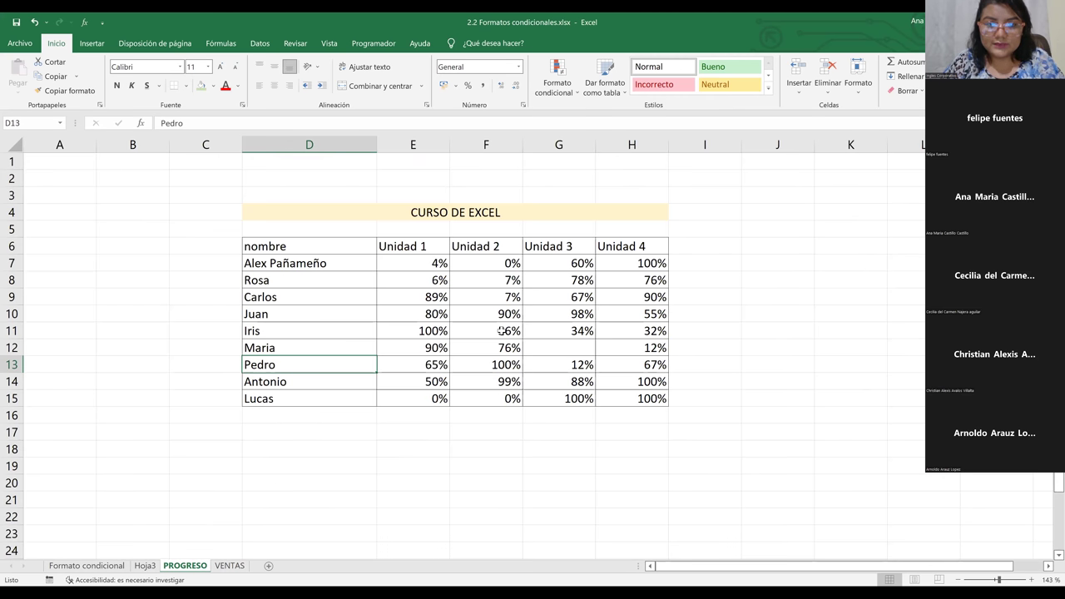
left_click(502, 331)
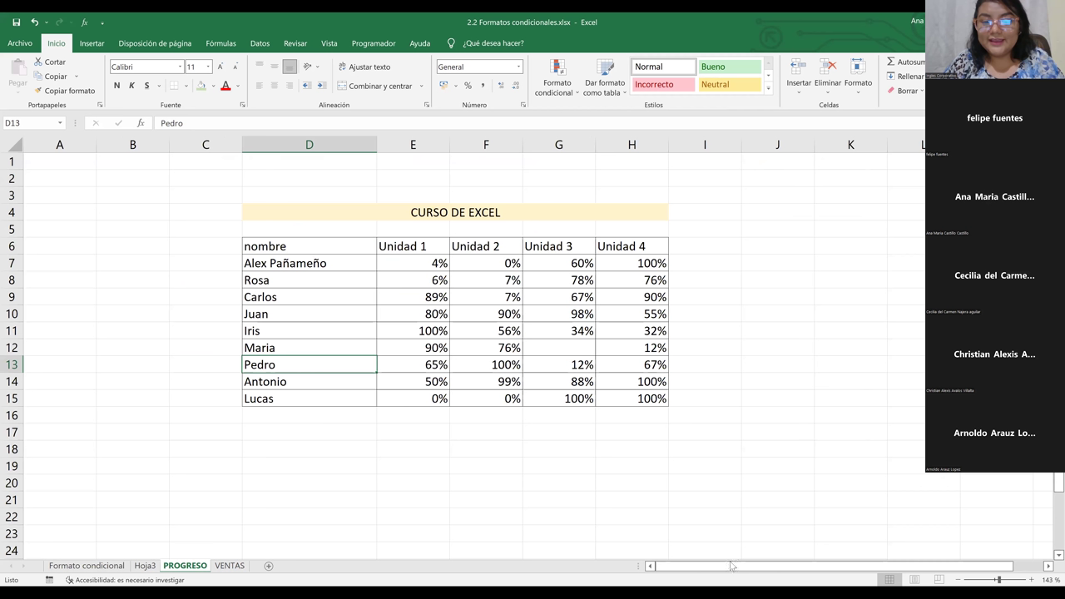
scroll(733, 571, "up", 5)
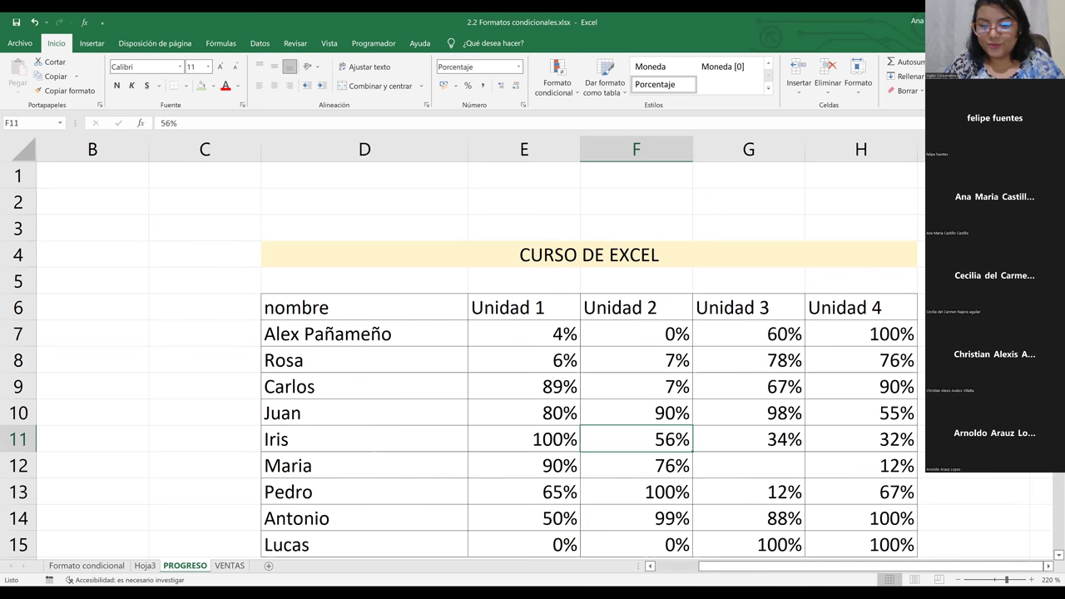
left_click(1047, 567)
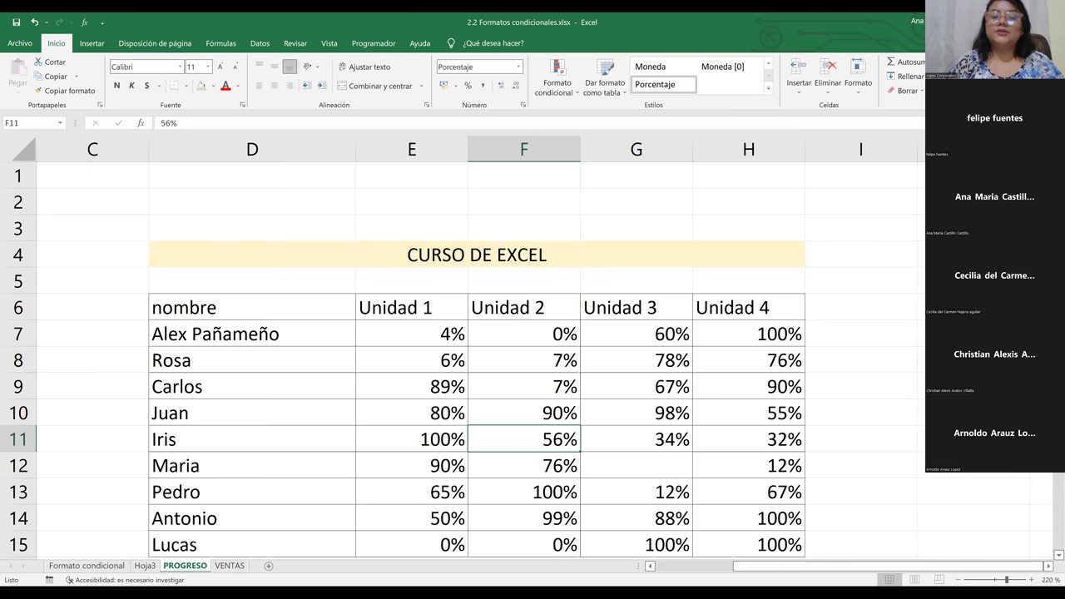
scroll(790, 264, "down", 1)
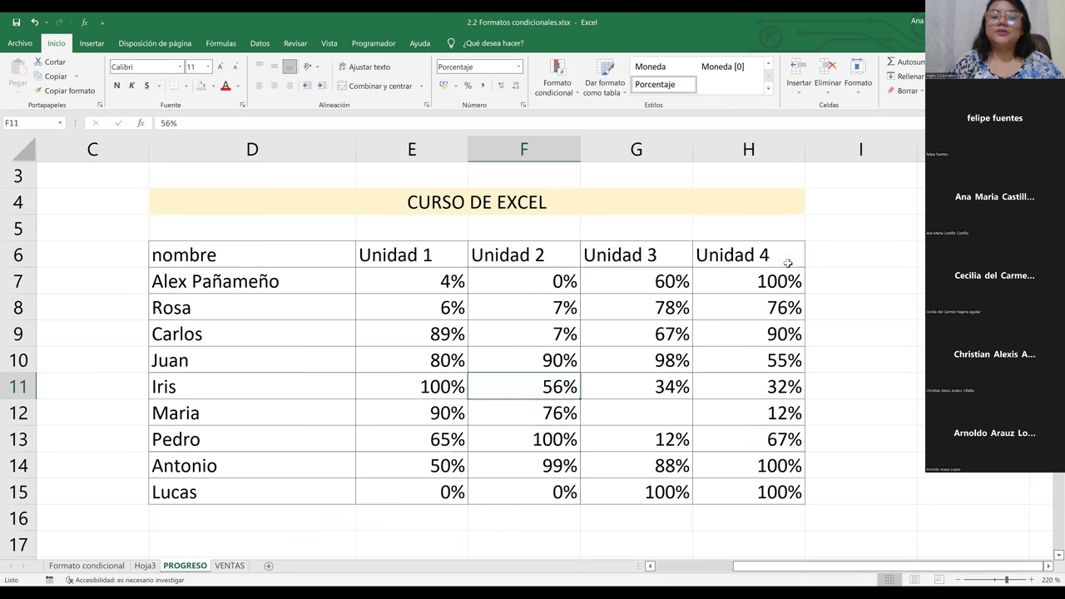
left_click_drag(249, 255, 750, 255)
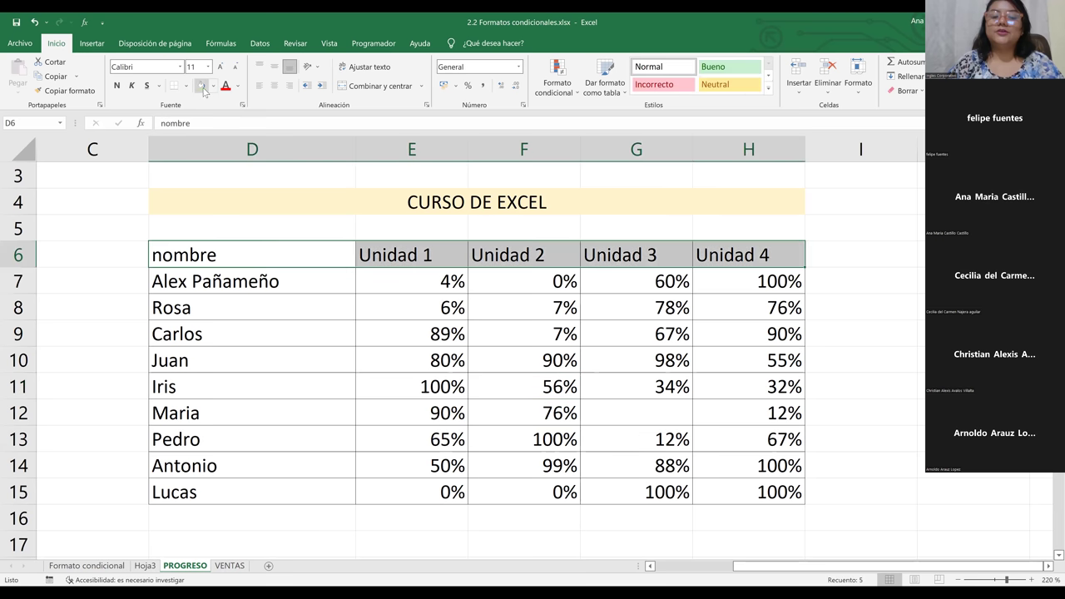
left_click(199, 333)
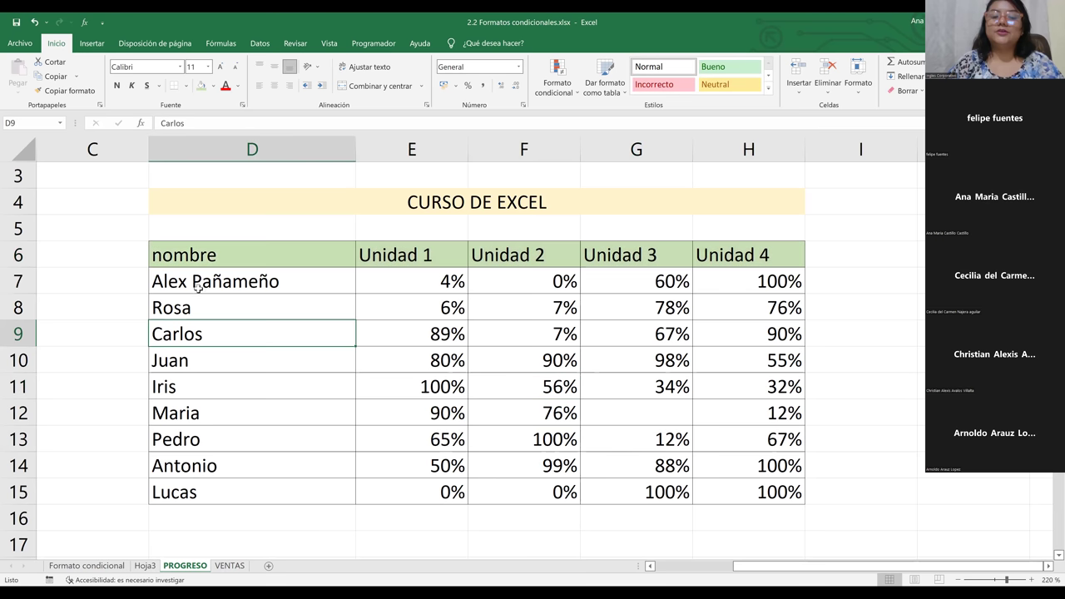
- Review the name column and the unit headers up to Unidad 4 in the CURSO DE EXCEL table
left_click(198, 286)
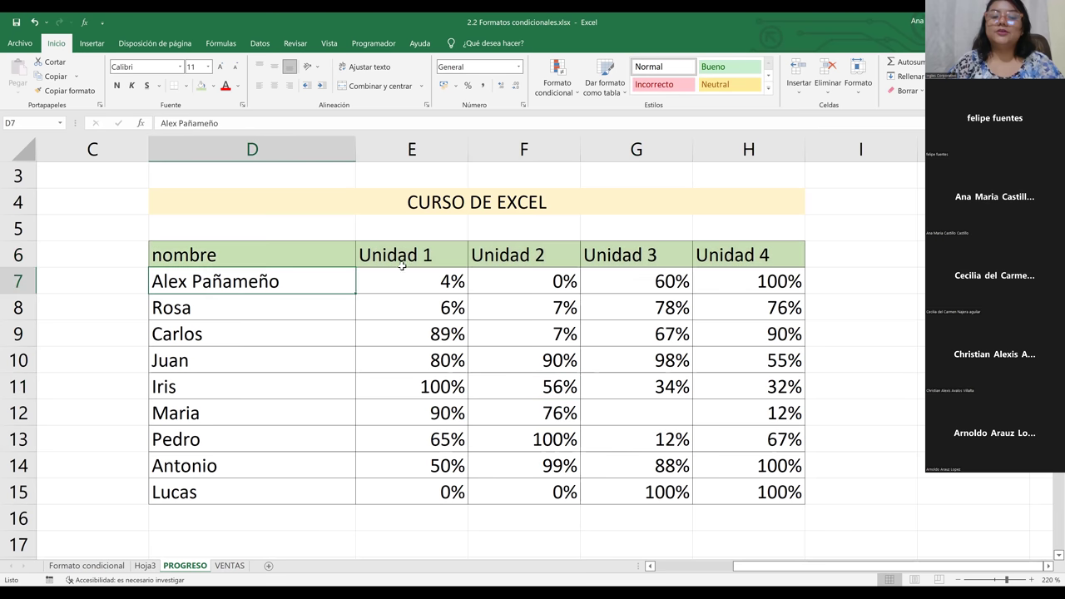
left_click(494, 254)
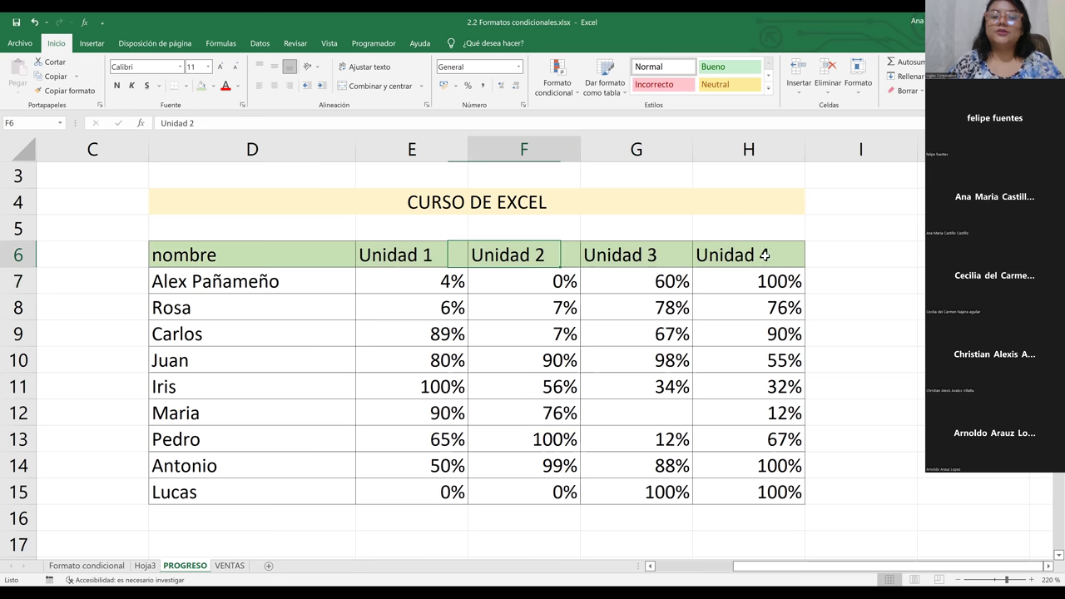
key("Right")
key("Right")
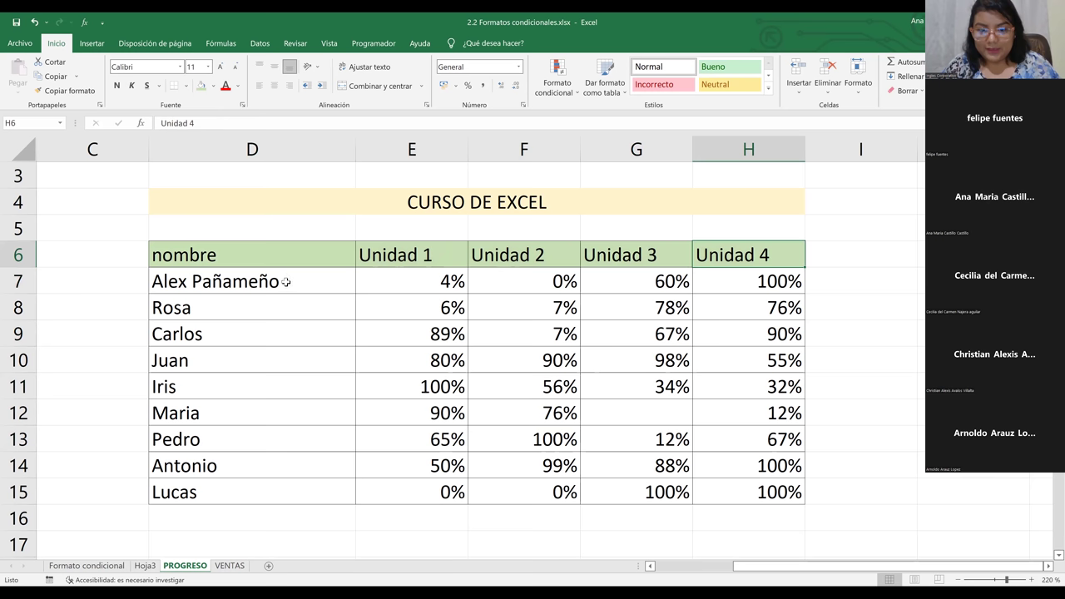
- Correct the spelling of the first student's surname in D7 by replacing the ñ after the initial Pa with n
left_click(221, 280)
double_click(220, 281)
key("BackSpace")
type("n")
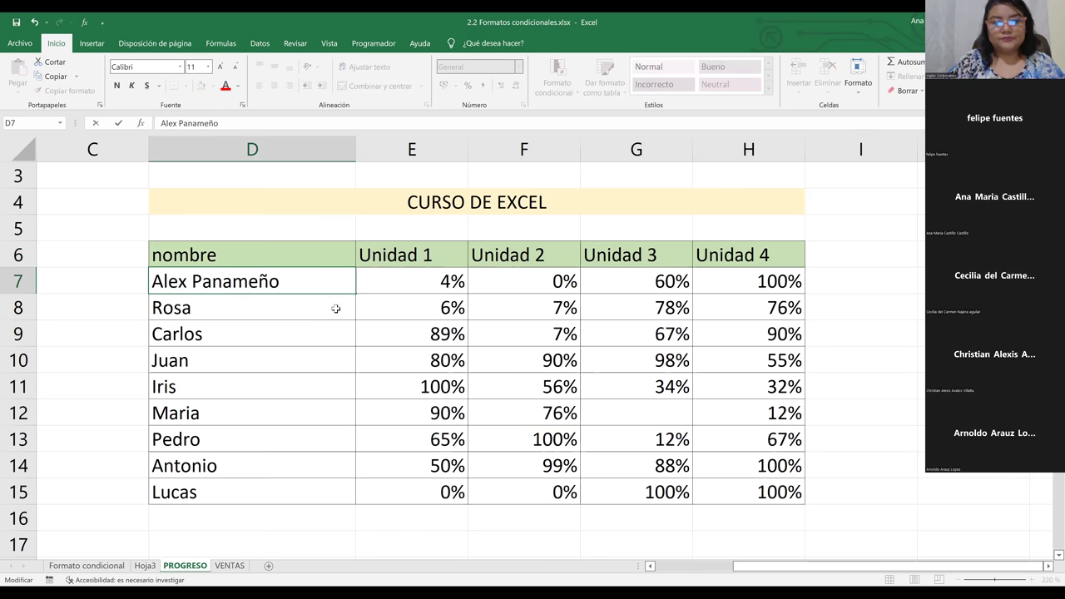
key("Return")
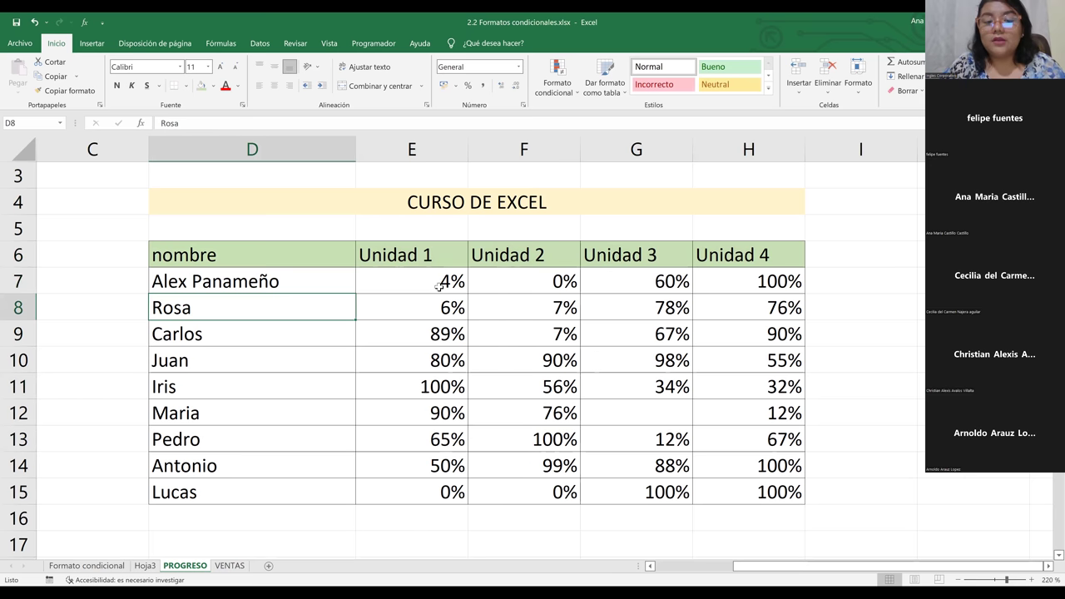
- Review the first student's progress percentages in row 7 from Unidad 1 through Unidad 4
left_click(439, 289)
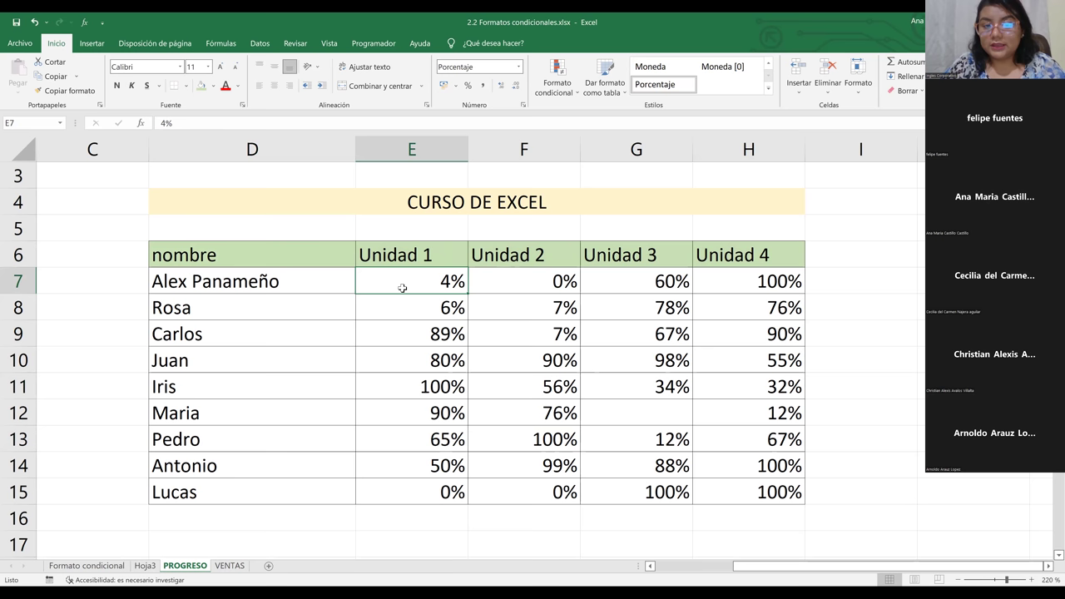
left_click(531, 285)
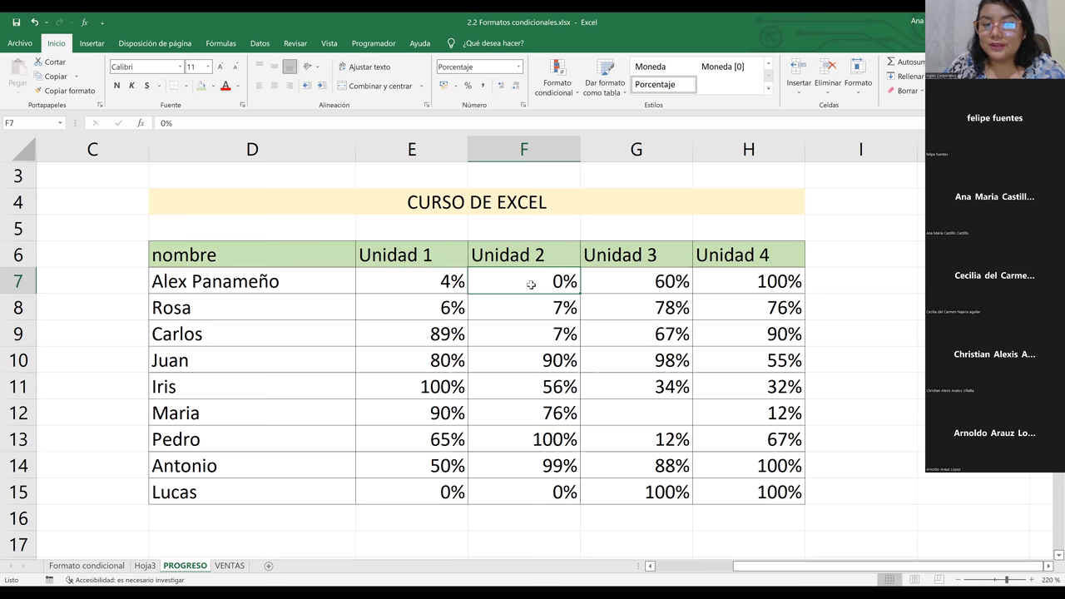
left_click(666, 260)
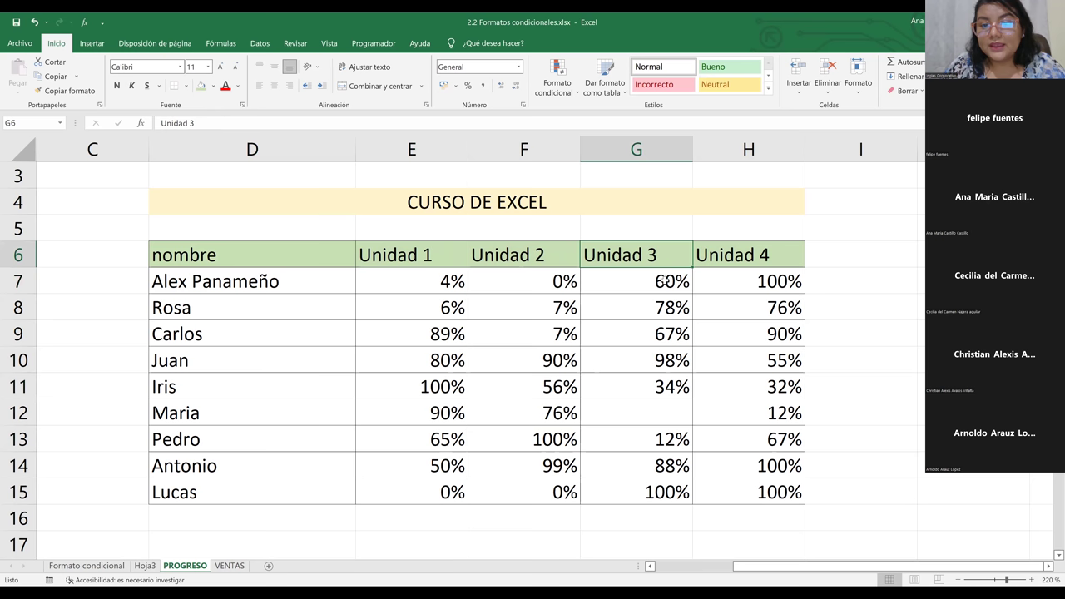
left_click(665, 281)
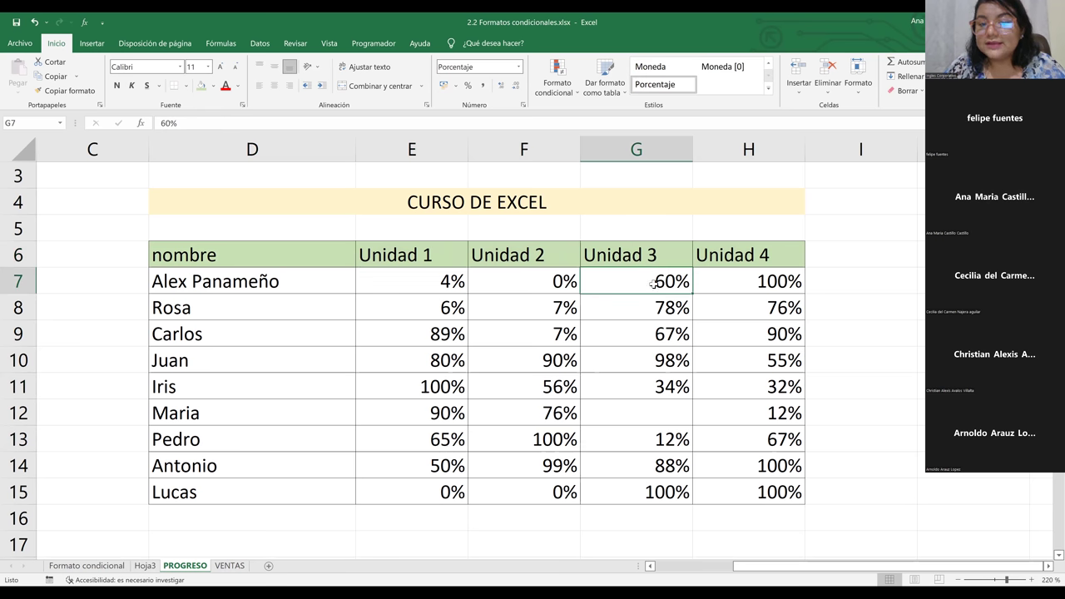
left_click(759, 282)
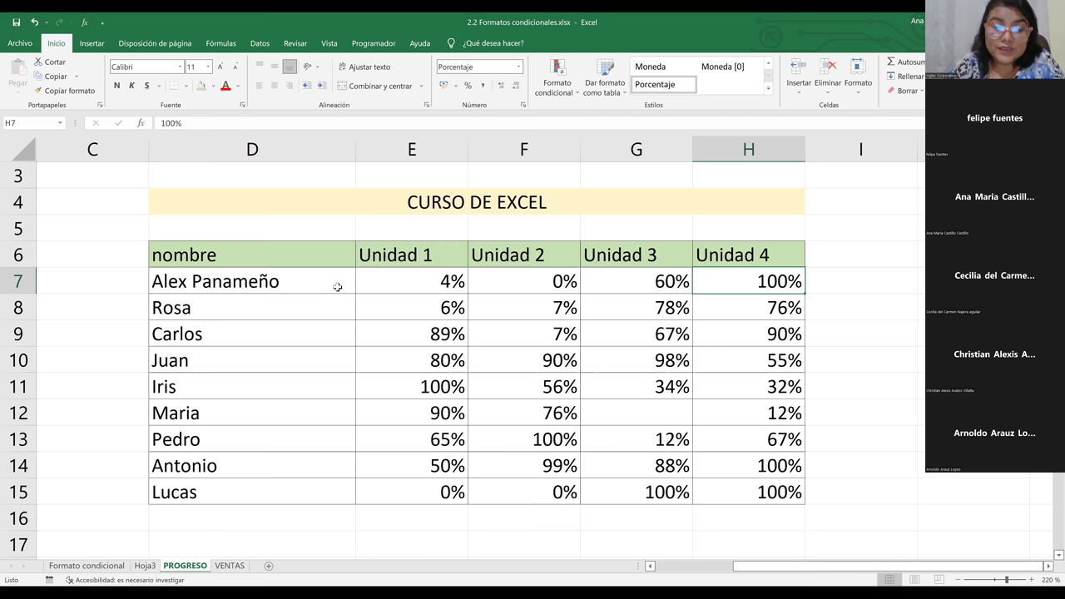
left_click(294, 286)
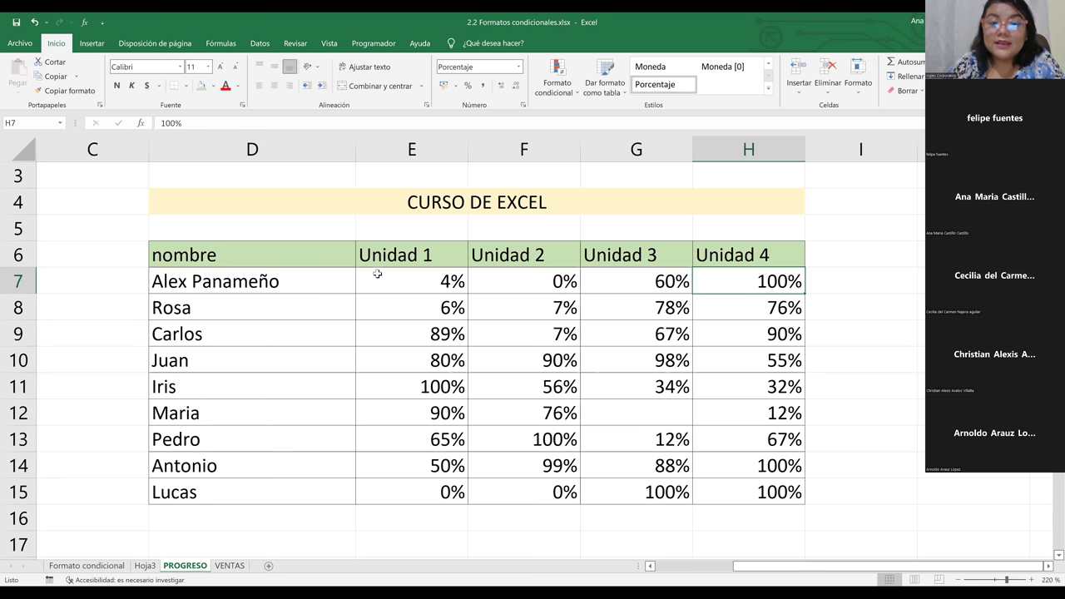
left_click(426, 274)
left_click(531, 277)
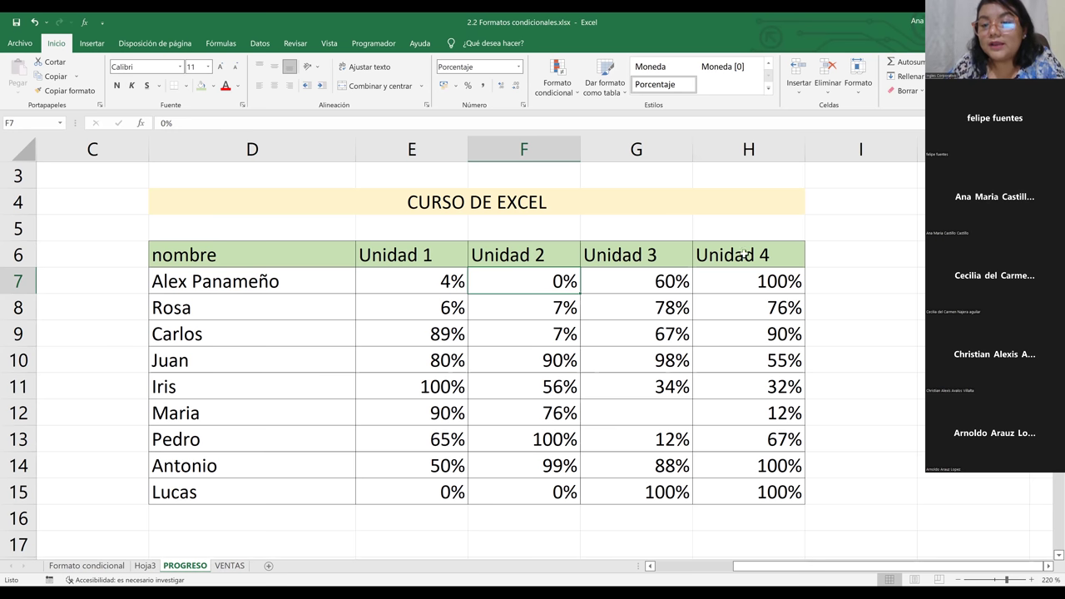
left_click(771, 286)
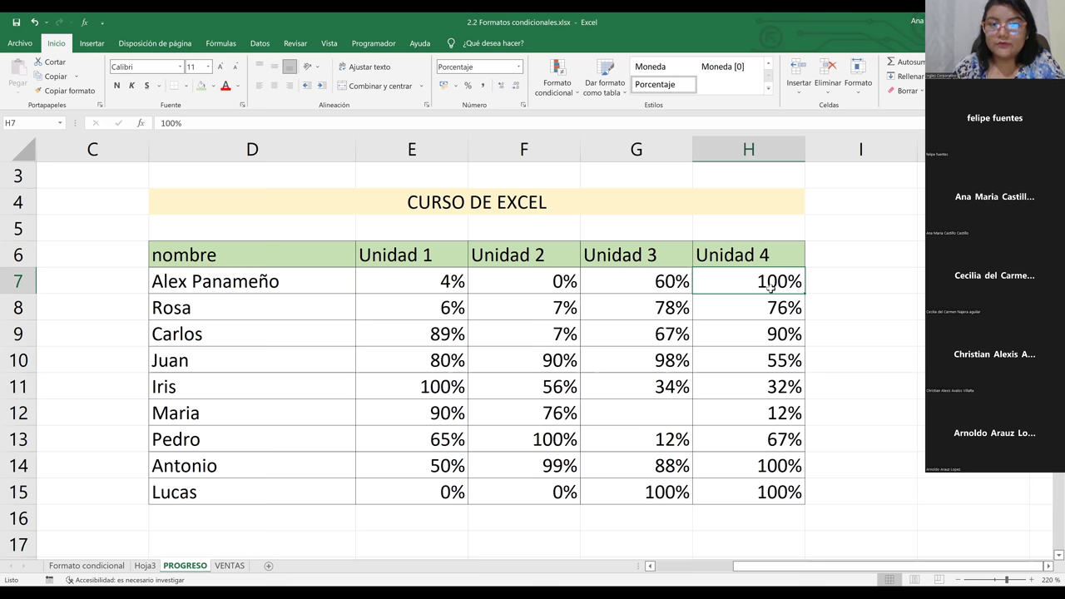
- Apply the green and white color scale (Escala de colores verde y blanco) to the unit percentages in E7:H15
left_click(746, 339)
left_click_drag(421, 276, 682, 356)
left_click_drag(767, 492, 767, 500)
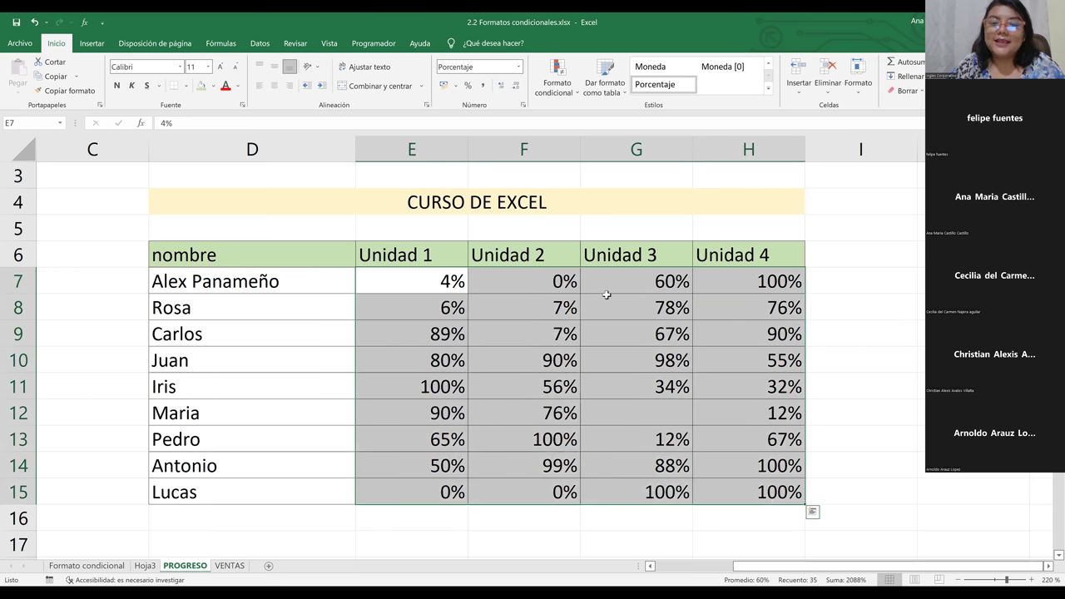
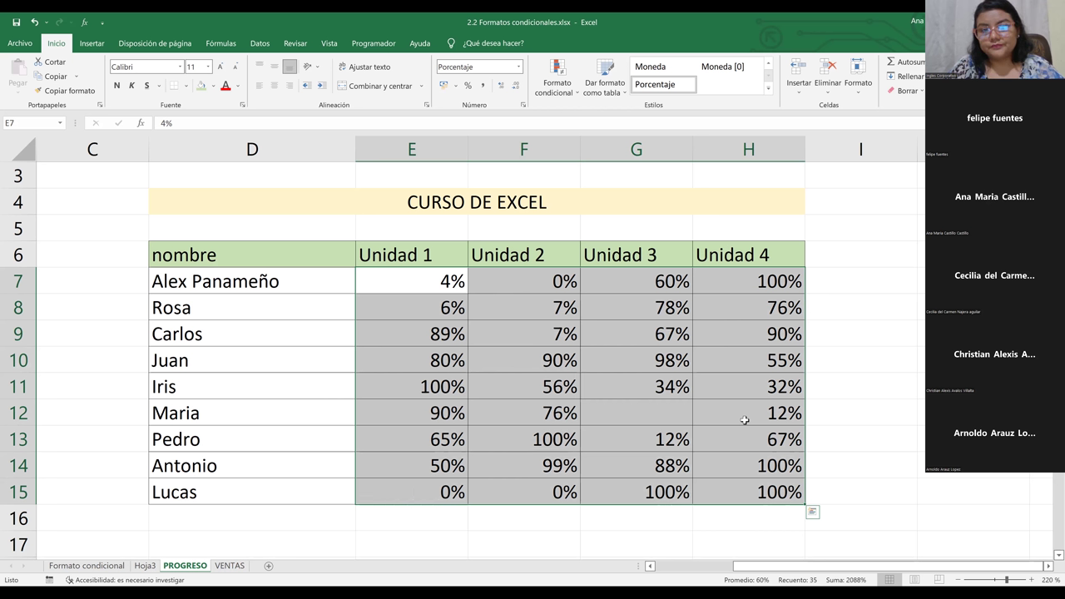
left_click(564, 93)
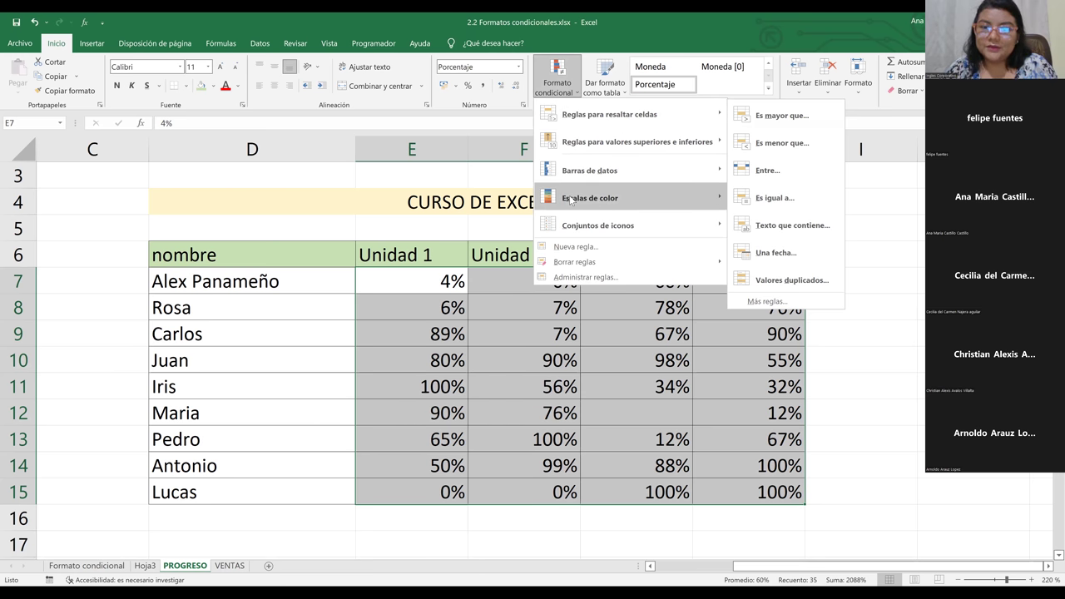
mouse_move(596, 203)
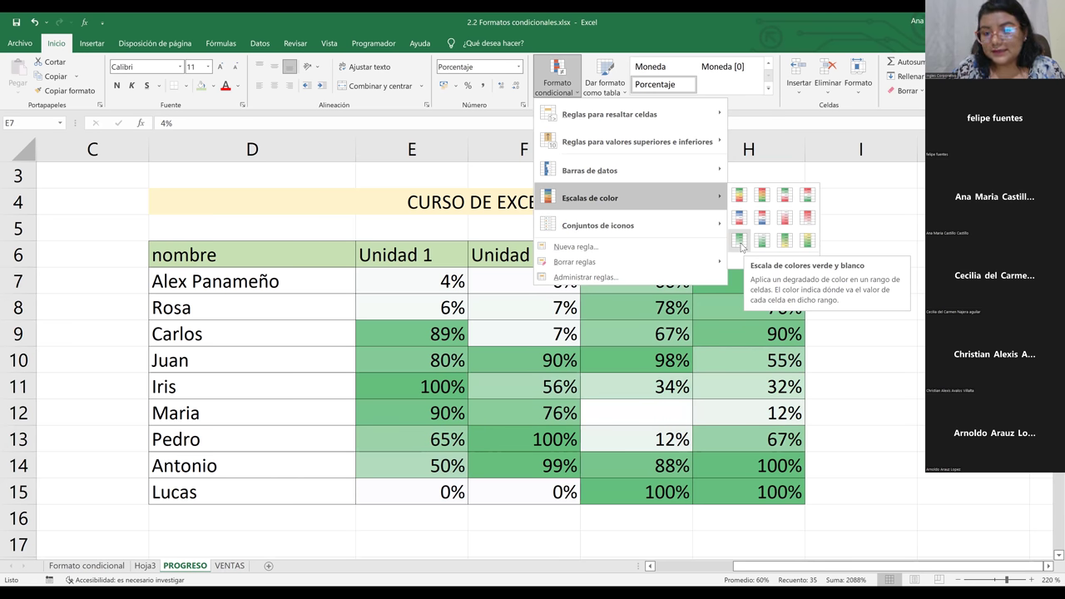
left_click(662, 352)
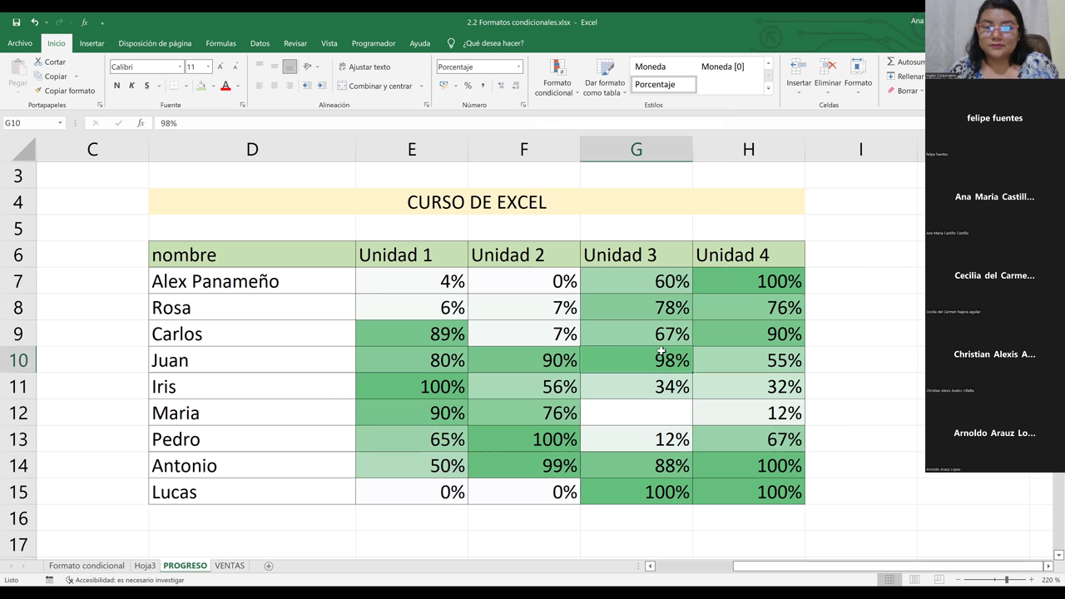
- Examine the green shading of the Unidad 1 percentages, comparing the high values in rows 11 and 12 with rows 7, 8 and 15
left_click(435, 384)
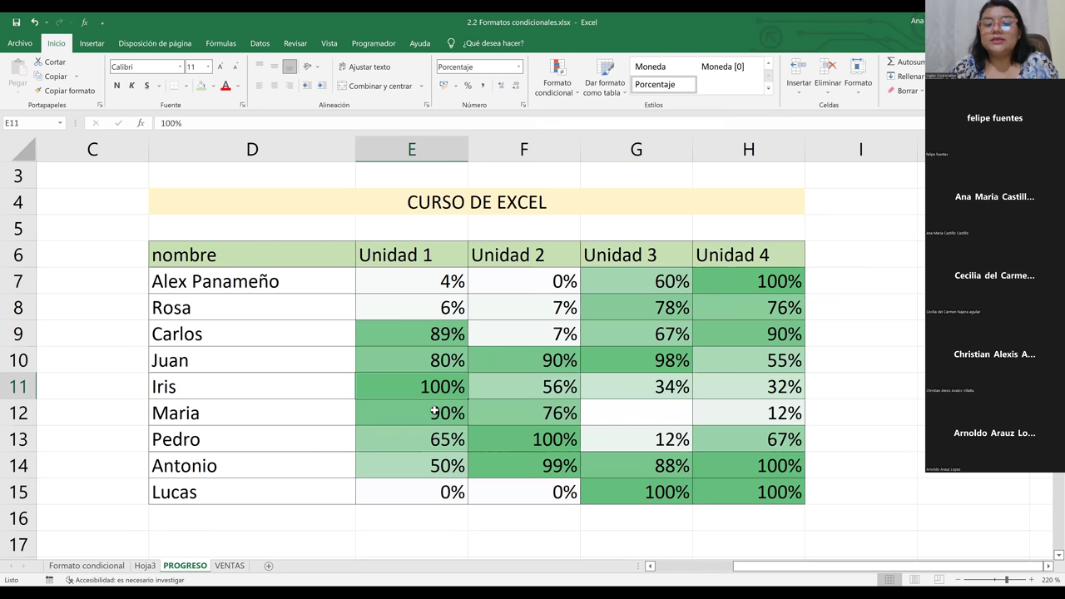
left_click(435, 410)
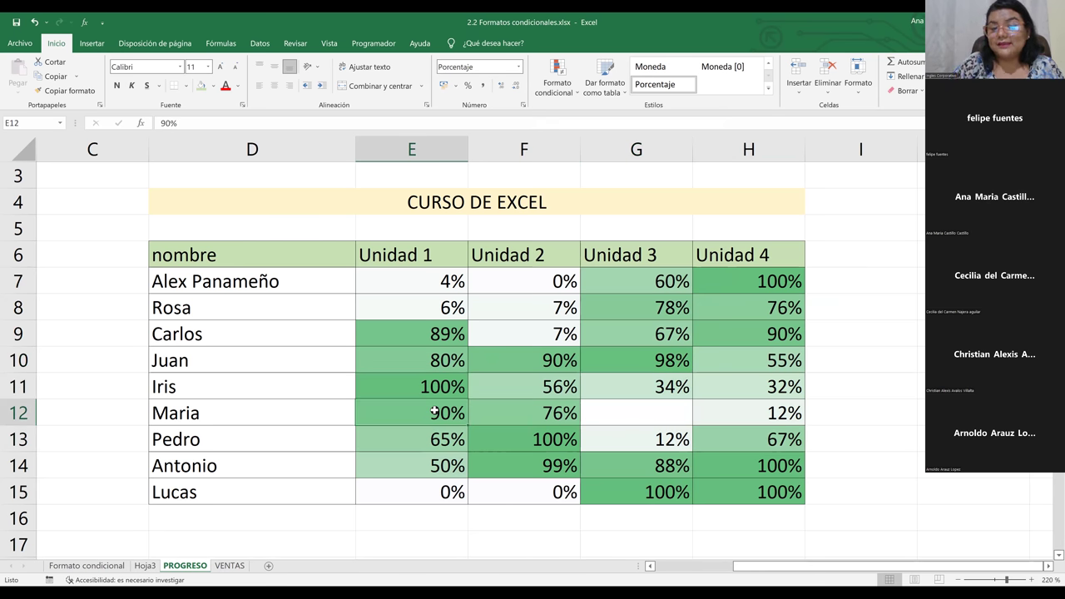
left_click(435, 494)
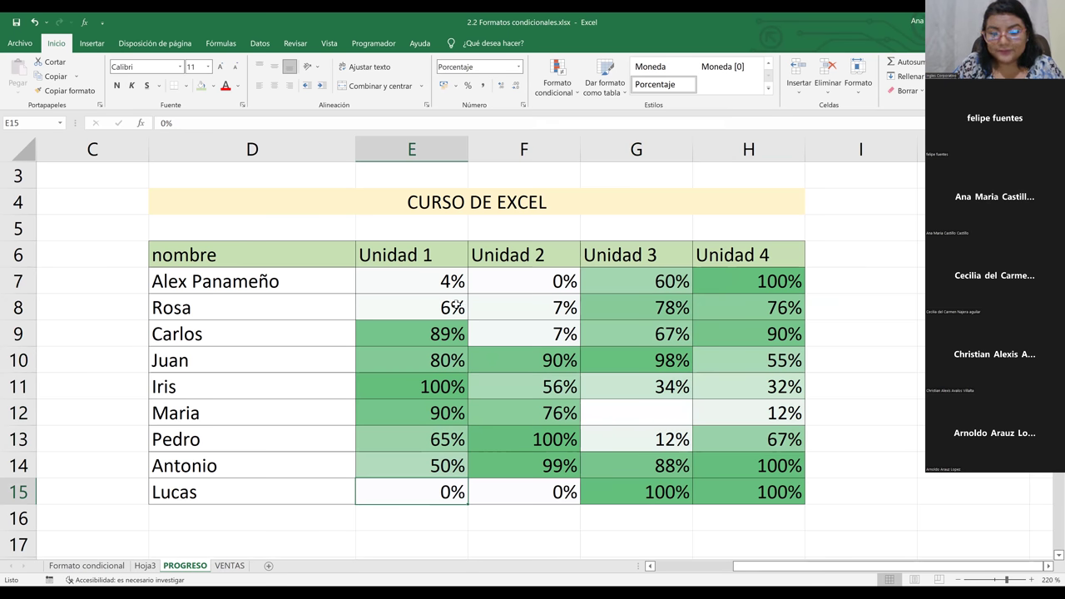
left_click(457, 305)
scroll(457, 305, "up", 6)
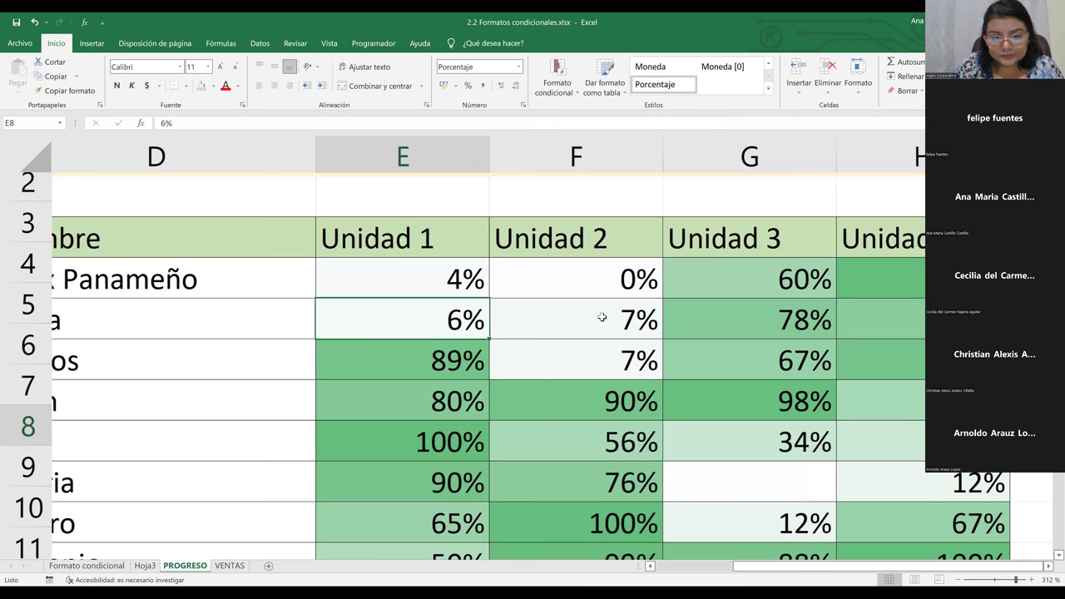
left_click(321, 411)
scroll(321, 411, "up", 5)
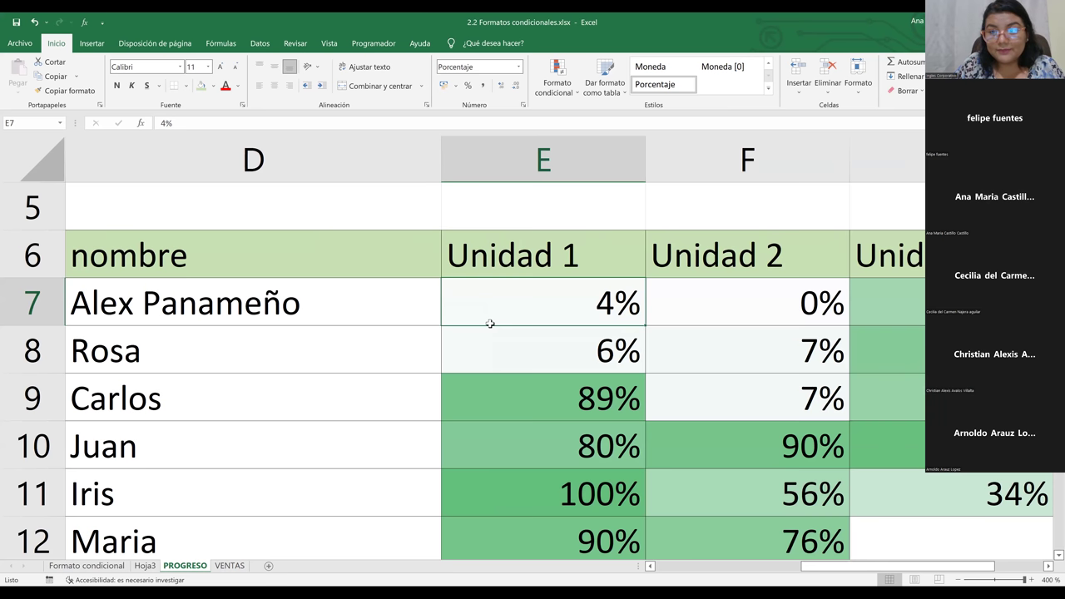
key("Down")
key("Down")
key("Left")
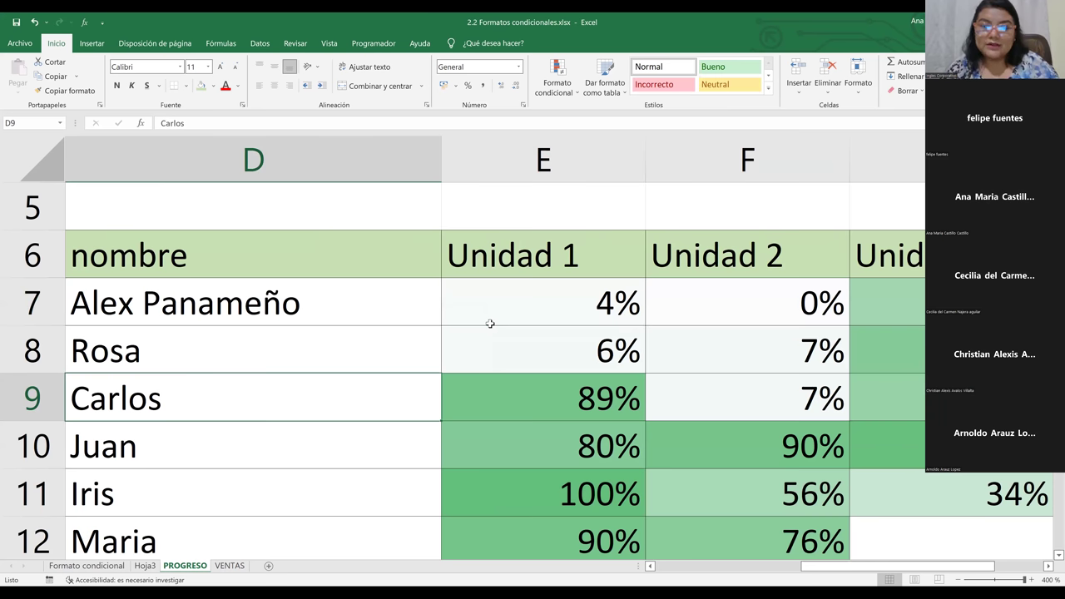
scroll(491, 323, "up", 1)
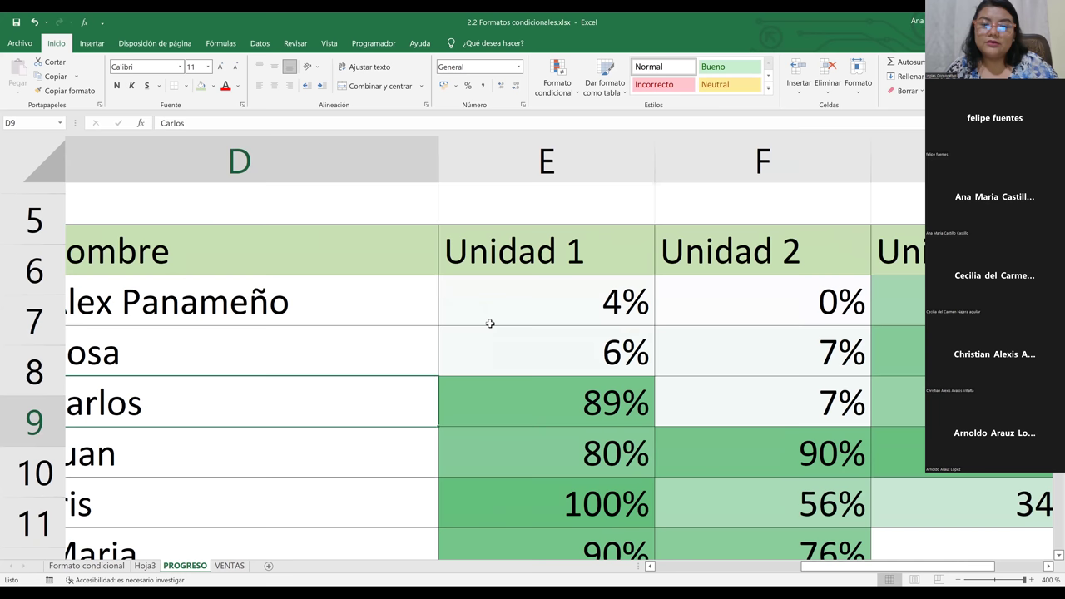
scroll(490, 323, "up", 1)
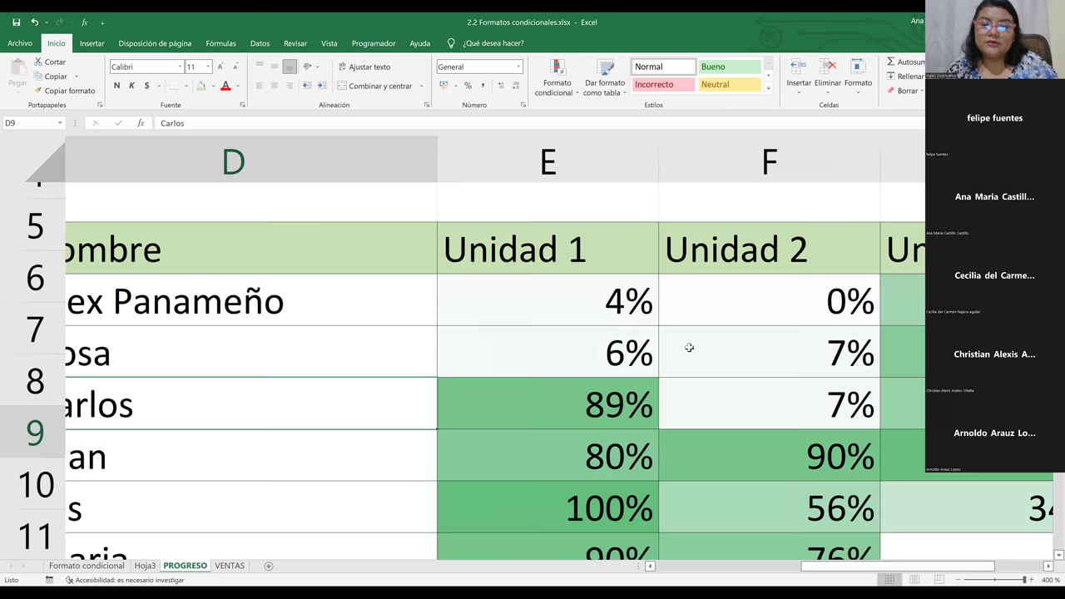
- Compare the pale shading of the lowest Unidad 1 and Unidad 2 percentages in rows 7 and 8
left_click(275, 455)
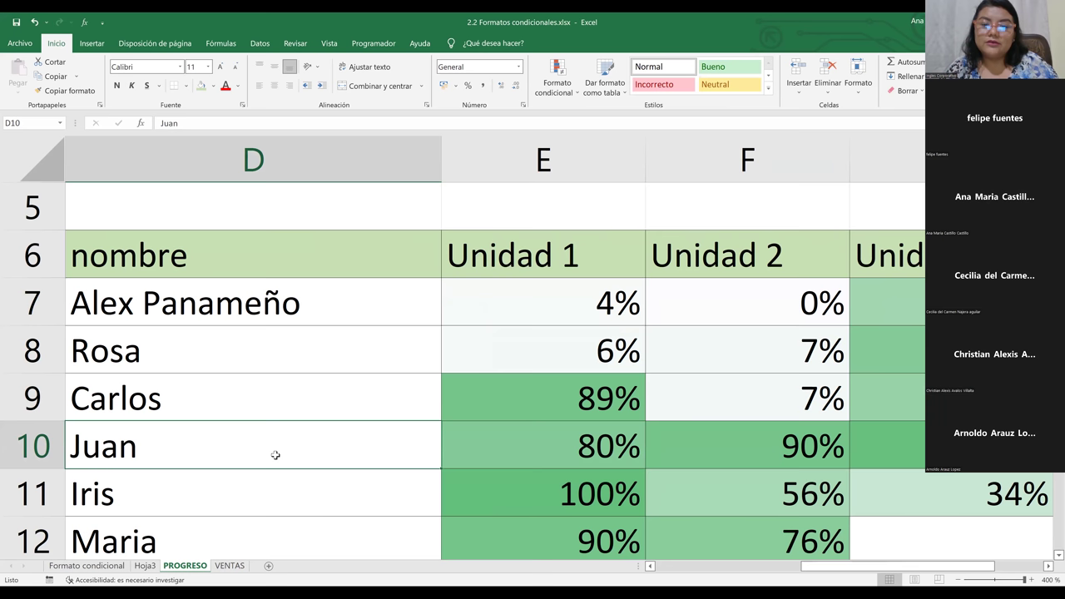
left_click(224, 365)
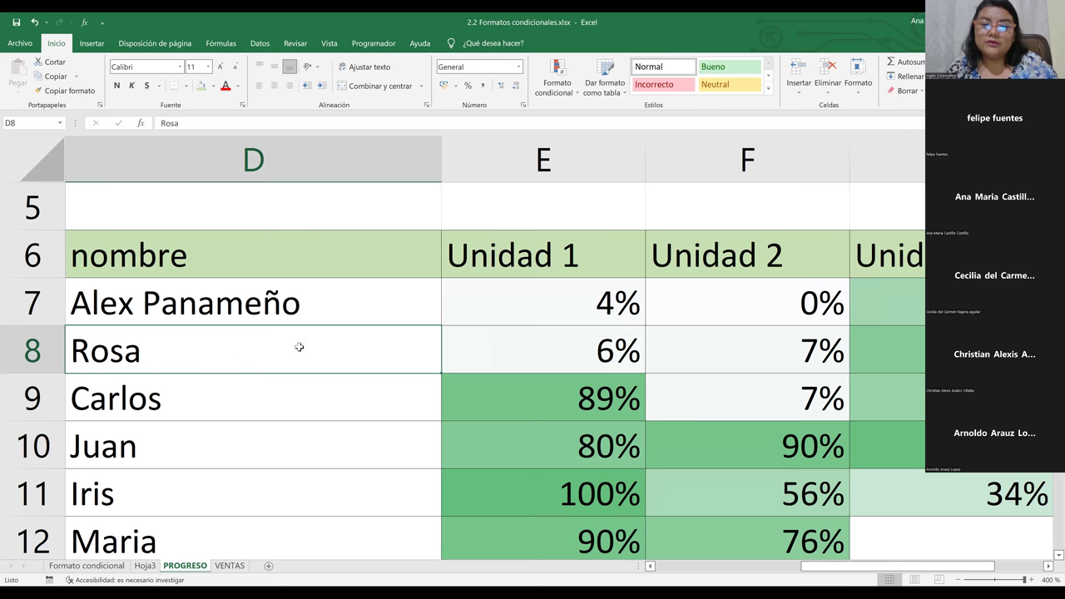
left_click(470, 360)
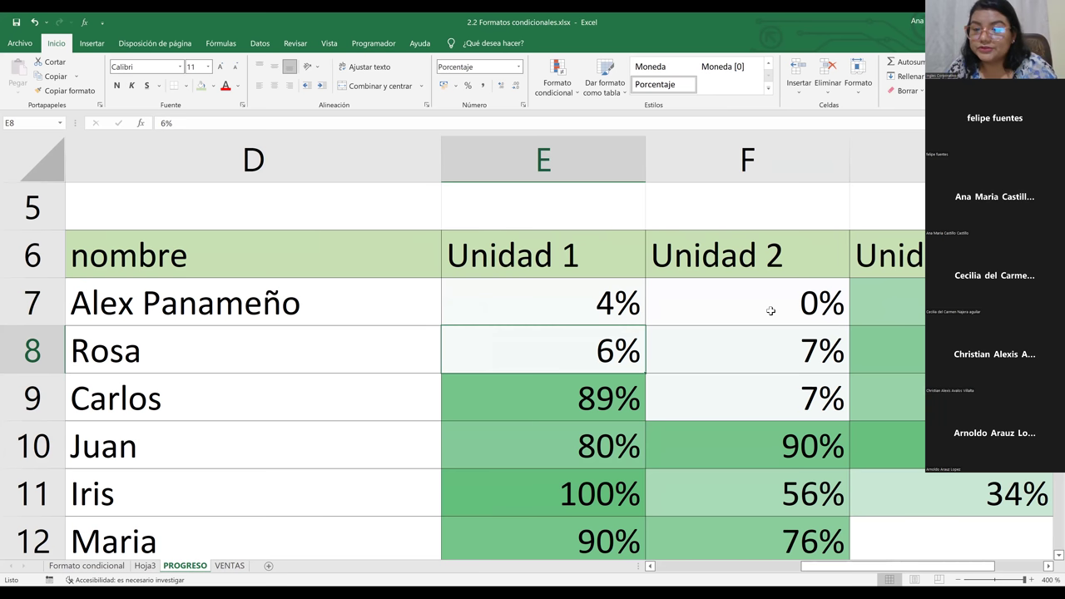
left_click(811, 298)
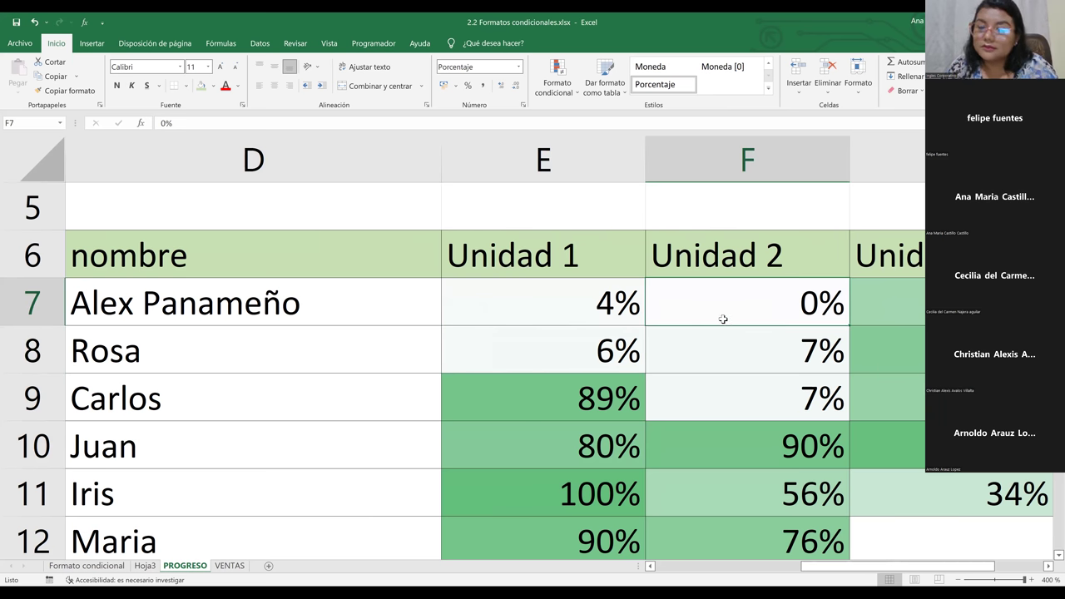
left_click(740, 366)
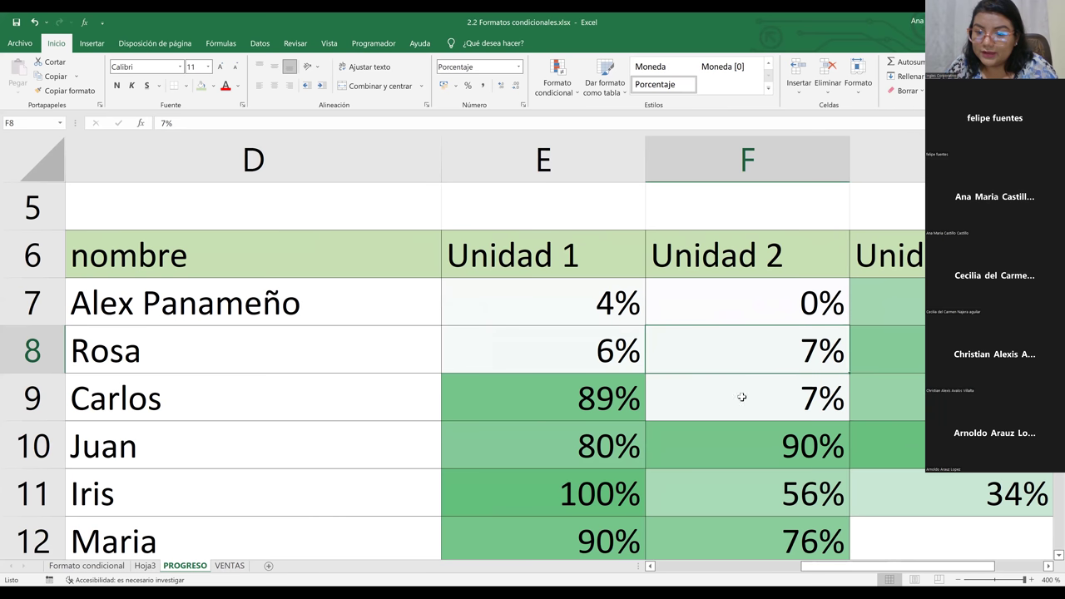
left_click(600, 330)
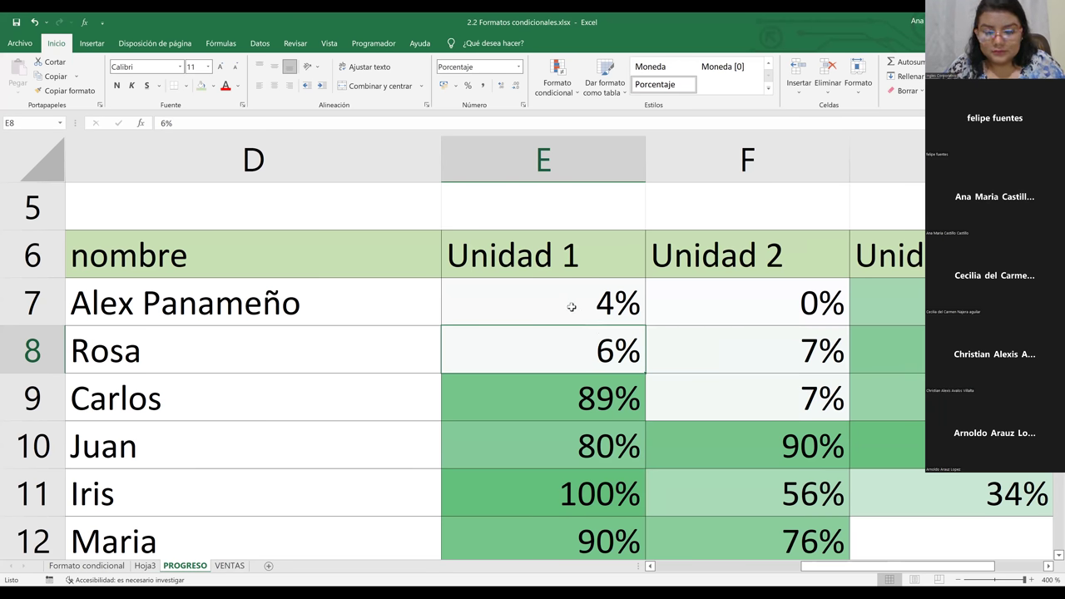
left_click(572, 307)
- Examine the color scale shading of the whole percentage table, checking the Unidad 2 values from row 9 down to row 13
scroll(572, 307, "down", 3, "ctrl")
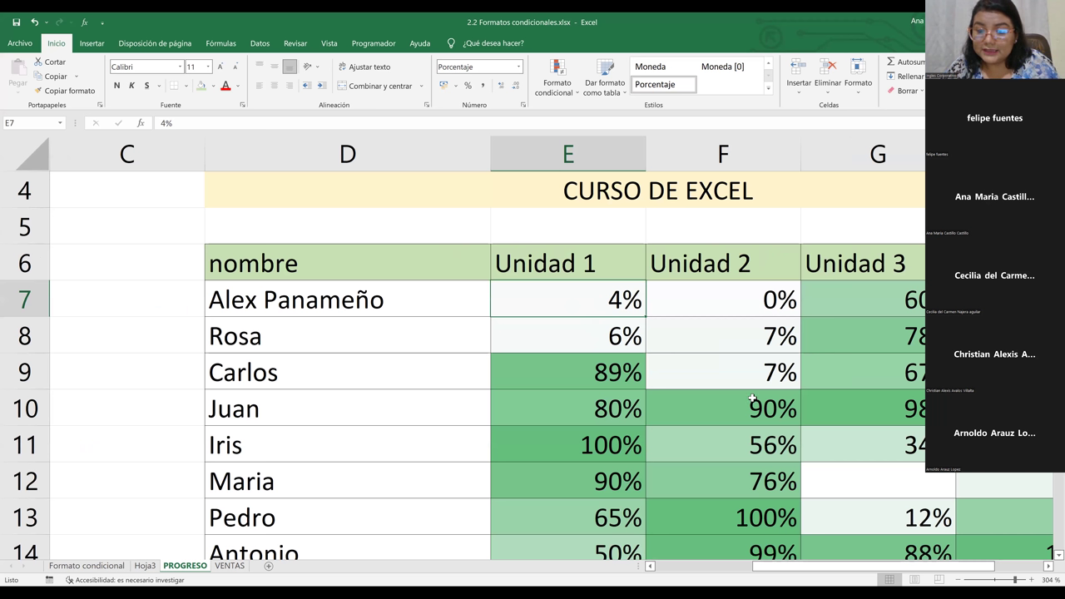
scroll(703, 476, "down", 5, "ctrl")
left_click(696, 365)
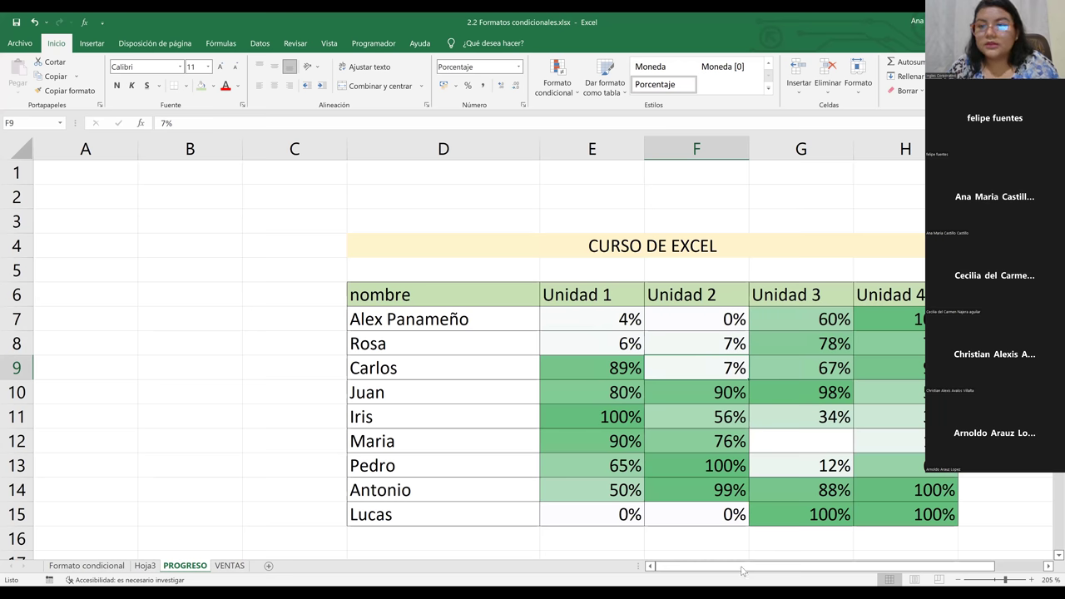
key("Down")
key("Down")
key("Down")
key("Down")
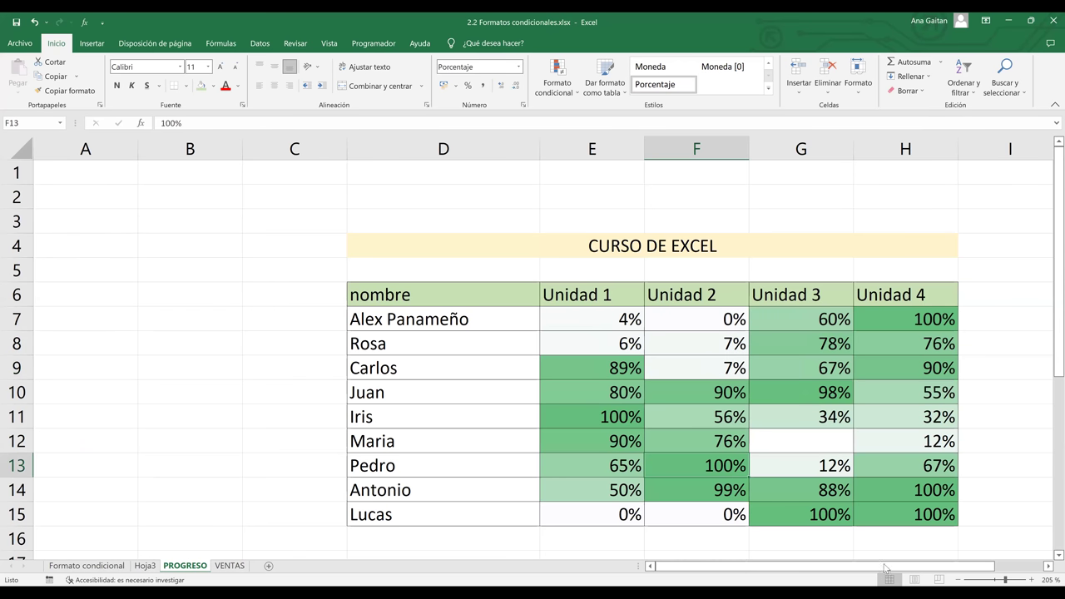
- Remove the green and white color scale from the unit percentages in E7:H15
left_click(599, 325)
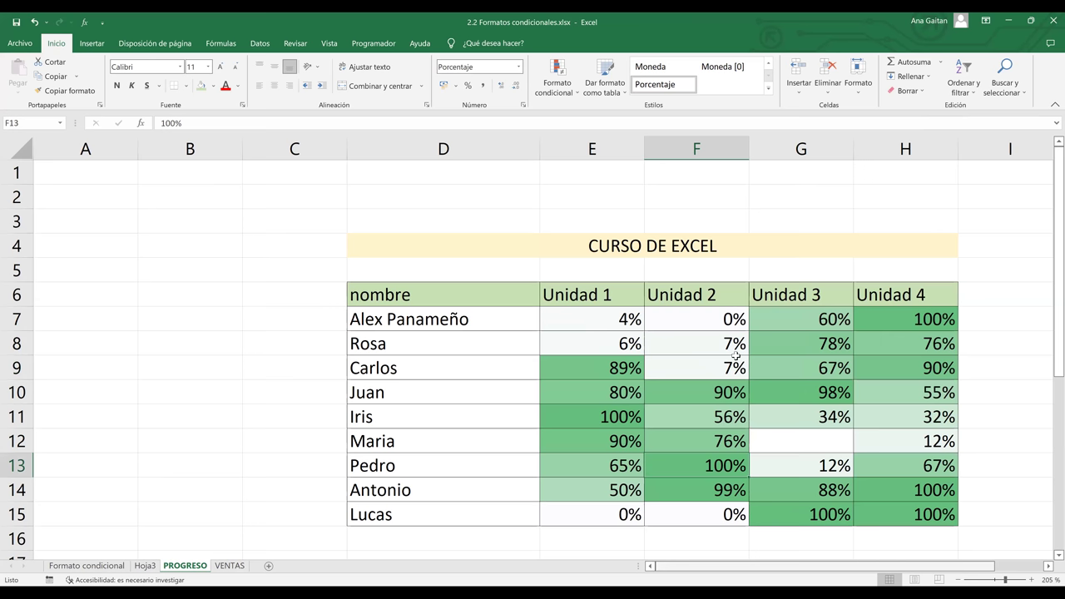
left_click(879, 511, "shift")
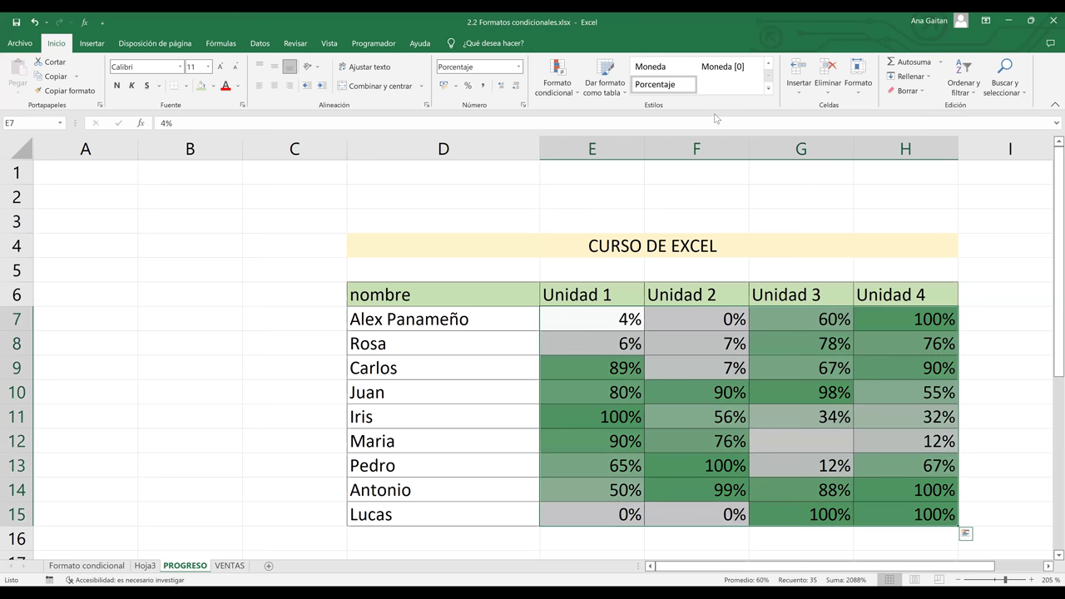
left_click(567, 66)
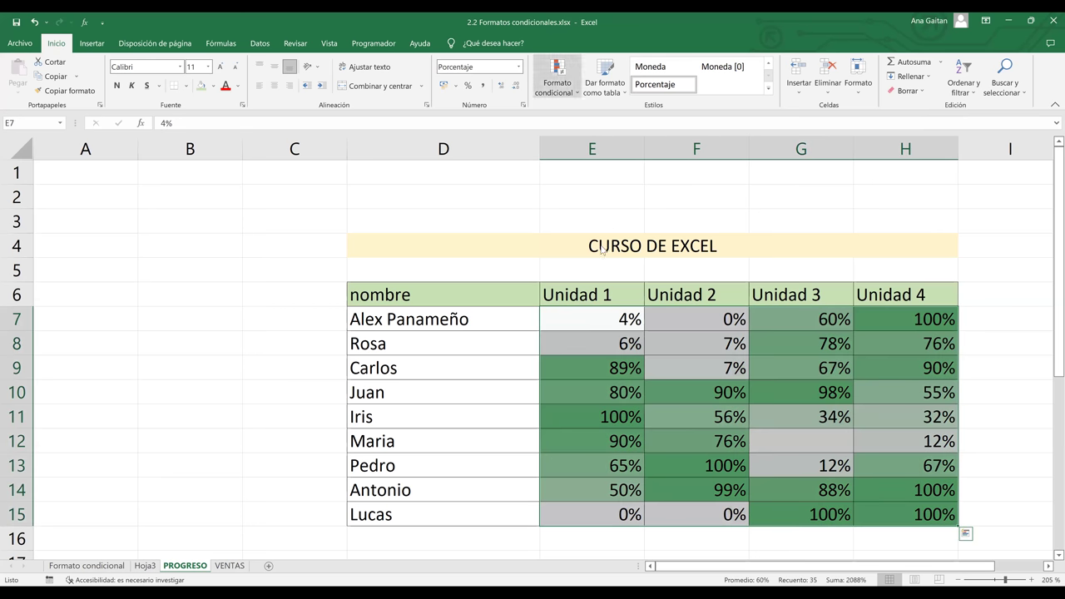
mouse_move(598, 265)
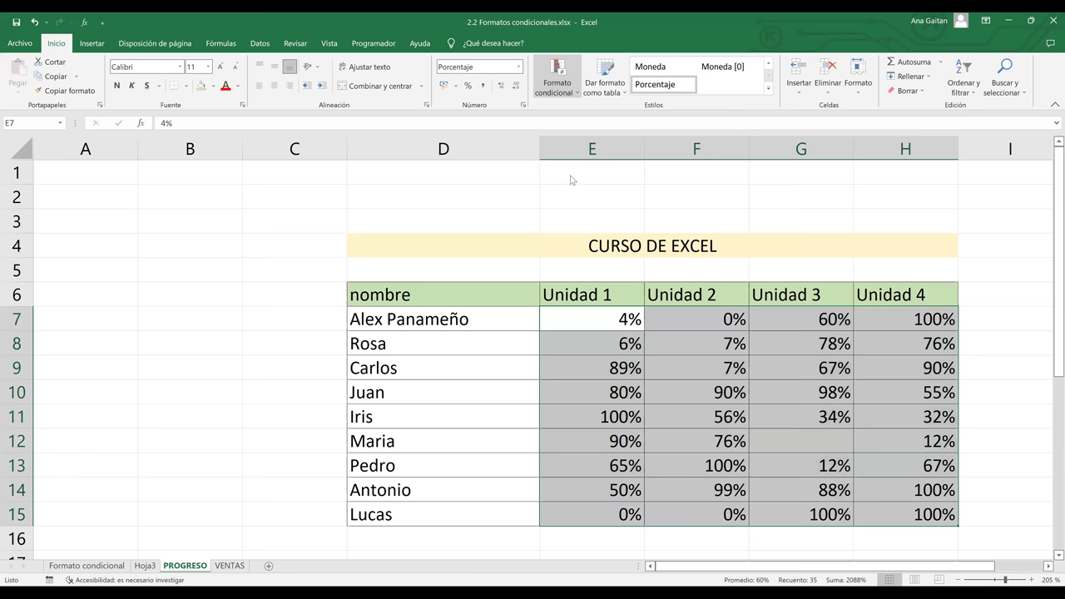
- Apply green gradient-fill data bars (Barras de datos, Relleno degradado) to E7:H15 and preview the solid green variant
left_click(558, 75)
mouse_move(768, 189)
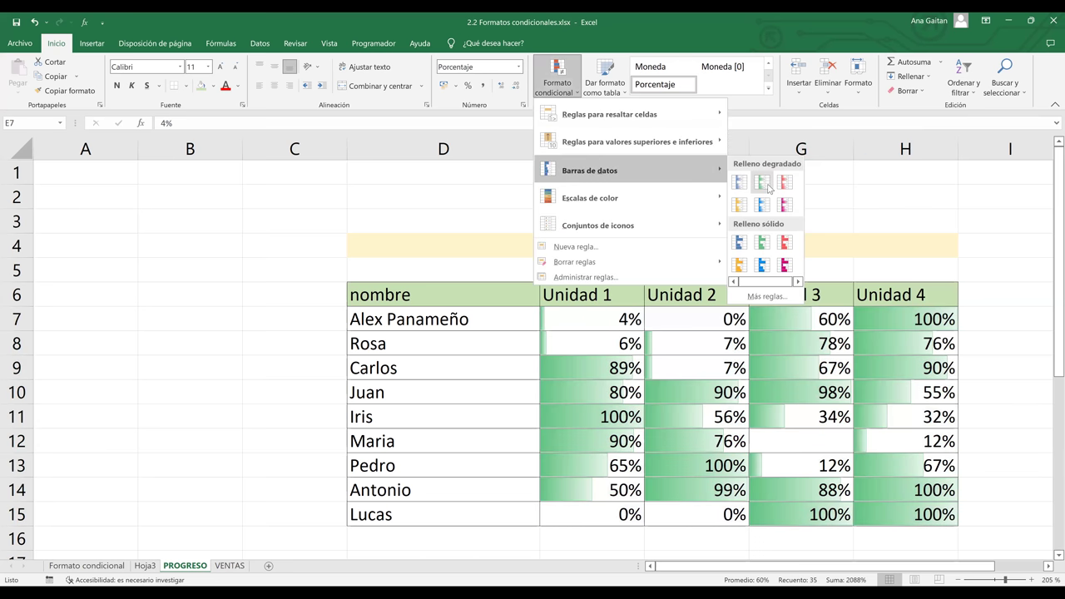
left_click(767, 184)
left_click(563, 94)
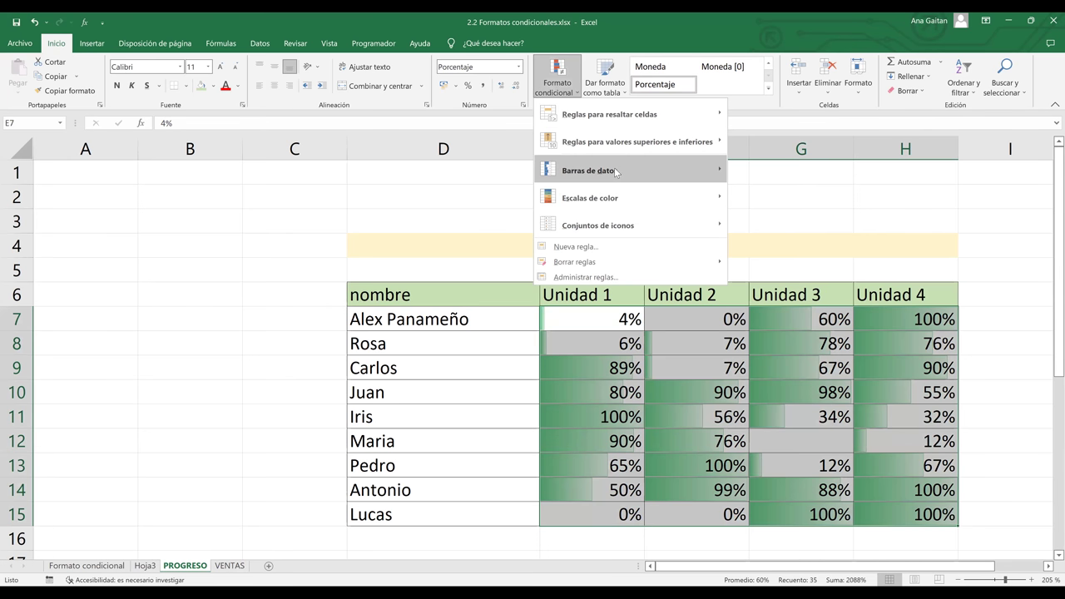
mouse_move(618, 171)
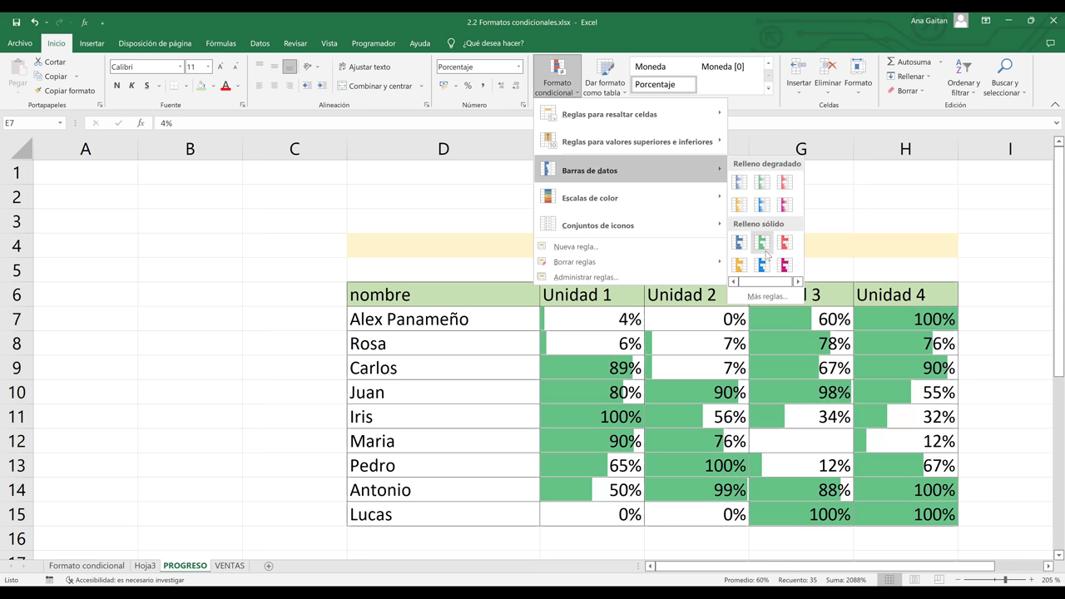
left_click(938, 368)
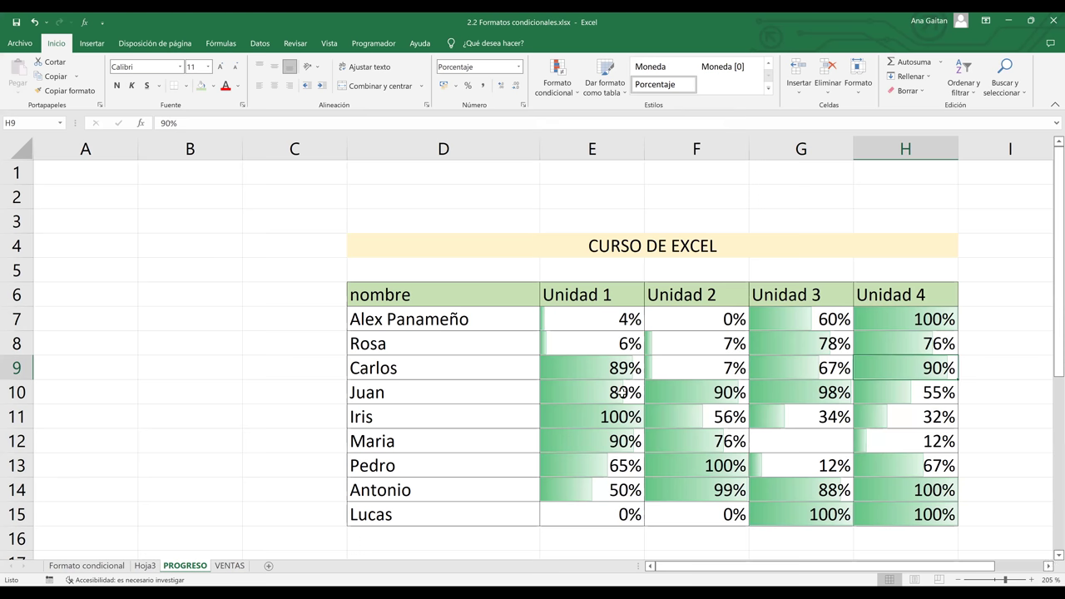
- Examine the data bars of Unidad 2 in rows 12 and 13 and of all four units in row 15
scroll(712, 396, "down", 1)
left_click(712, 397)
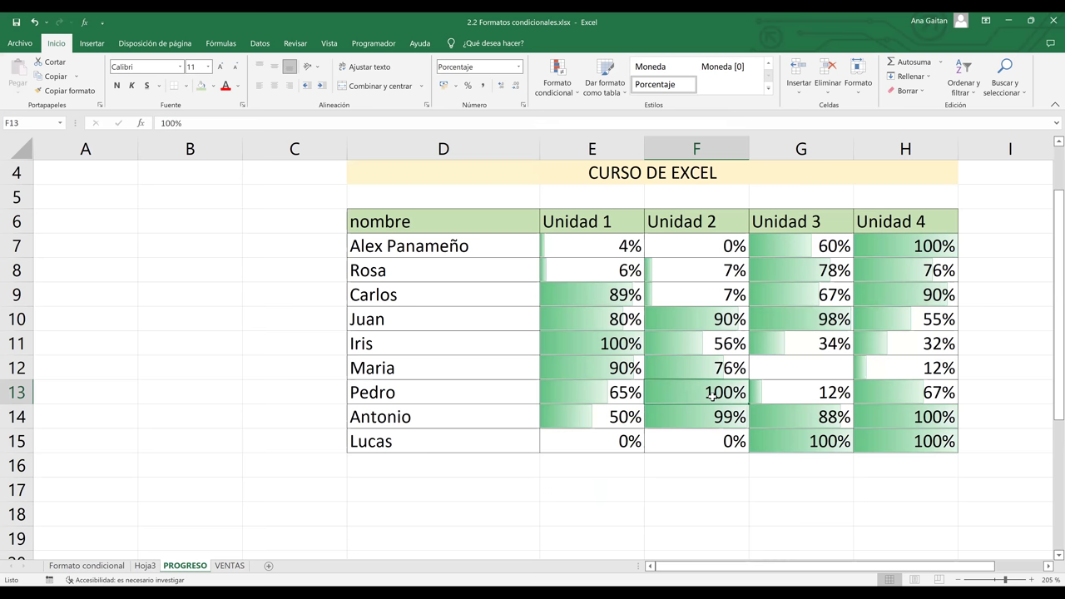
left_click(732, 363)
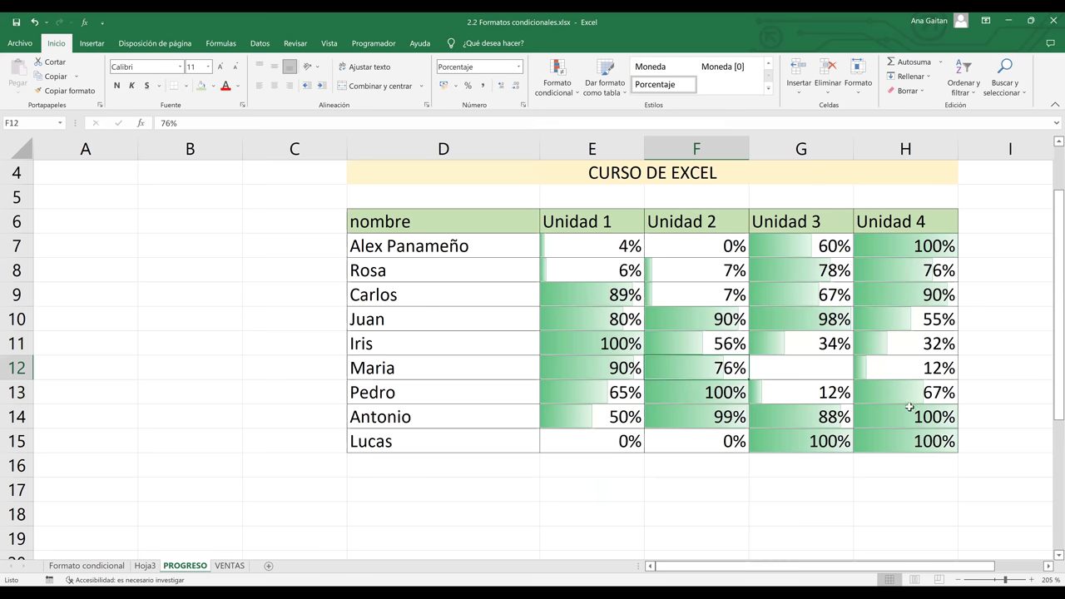
left_click_drag(641, 442, 703, 445)
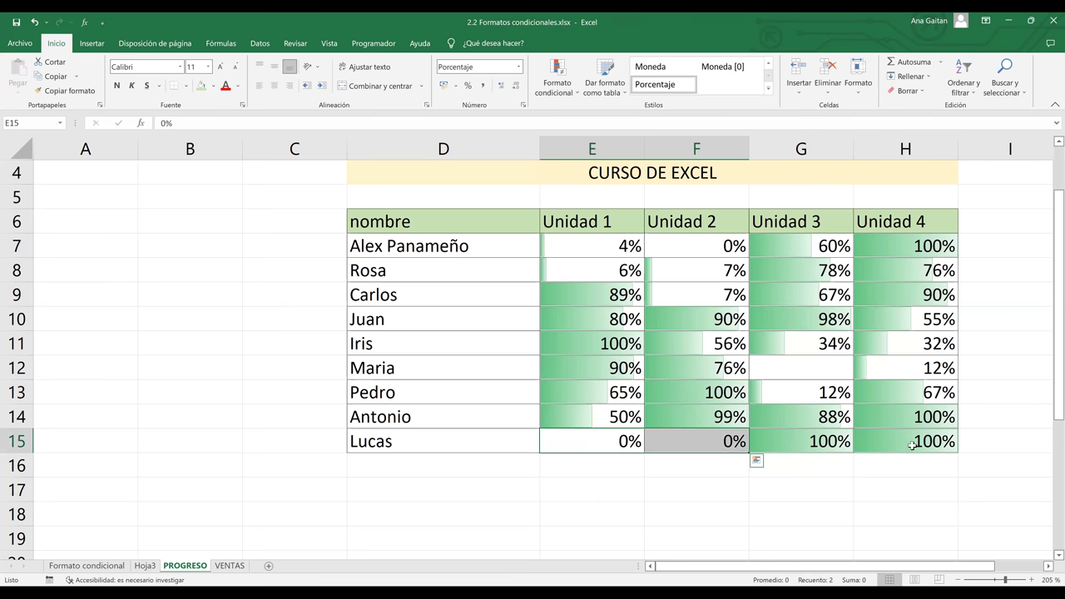
left_click_drag(801, 443, 912, 446)
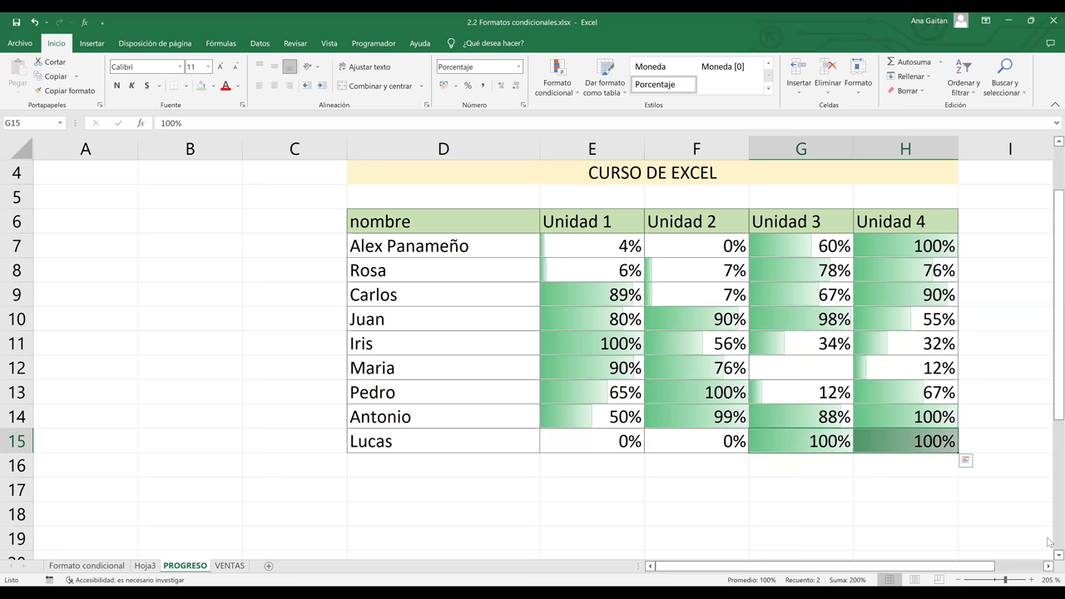
- Add the column heading "Avance Total" in I6, beside Unidad 4
left_click(990, 223)
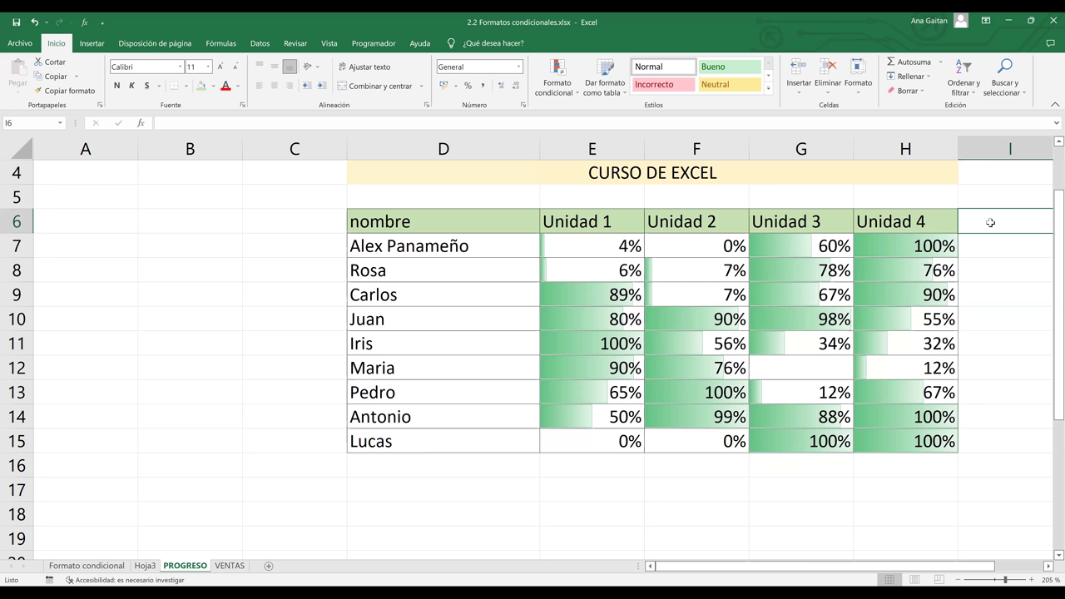
type("A")
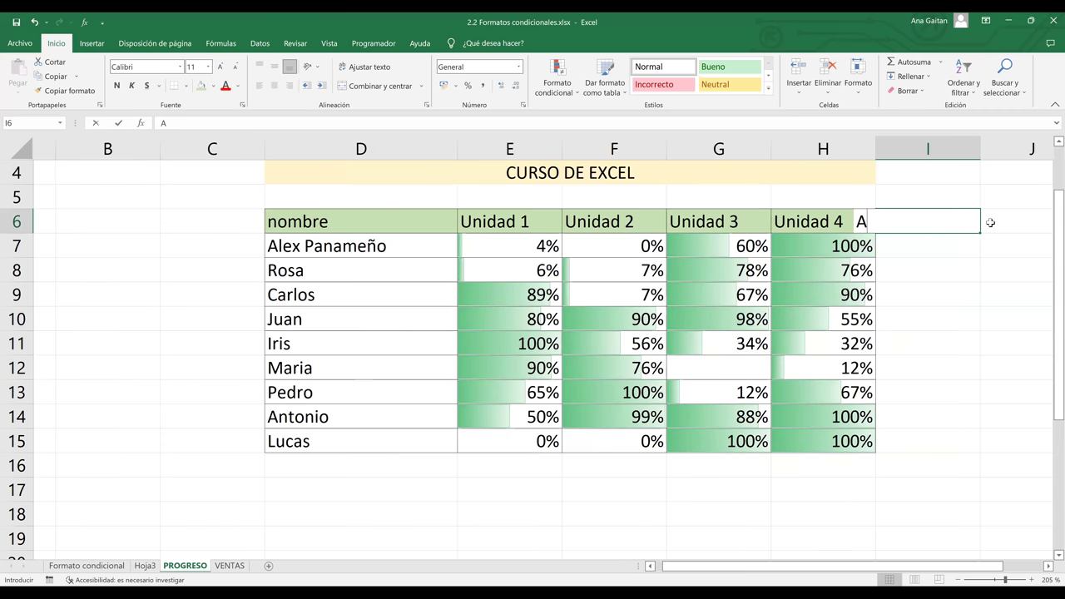
type("vance Total")
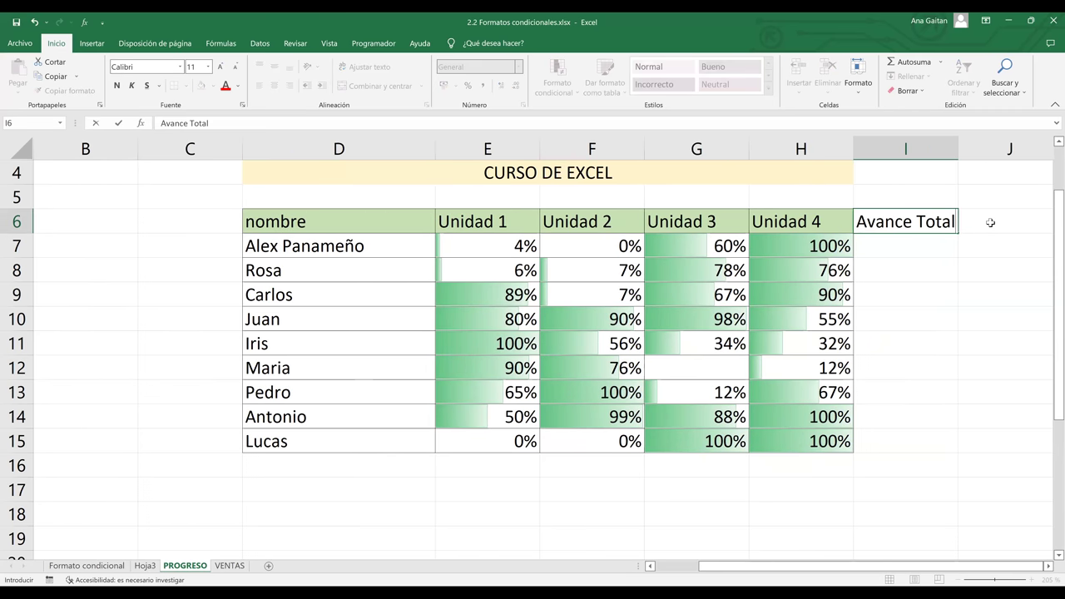
key("Return")
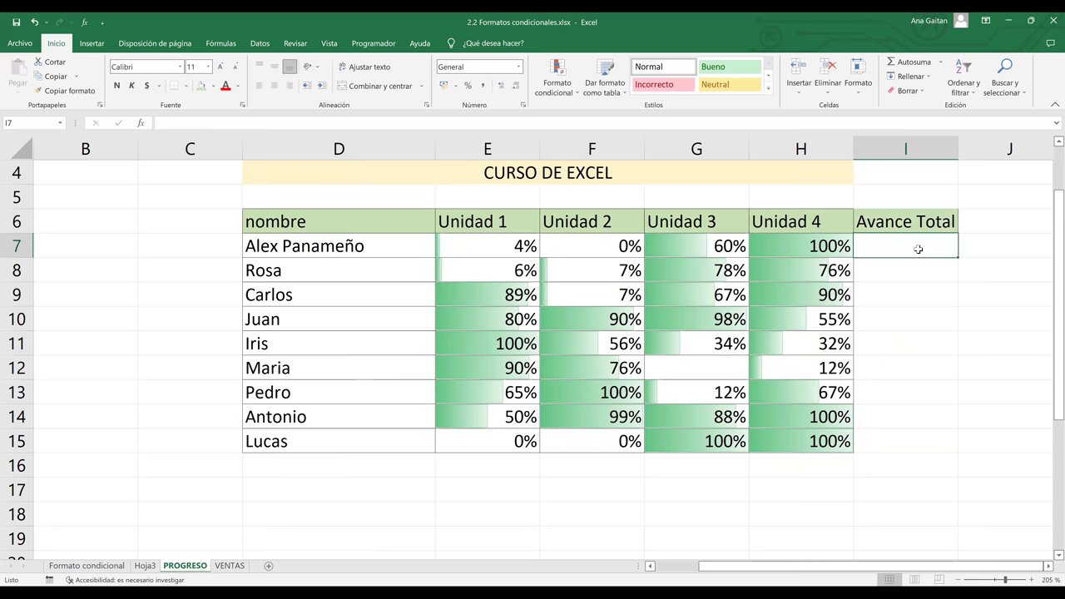
- Calculate the first student's total progress in I7 with =PROMEDIO(E7:H7)
type("=")
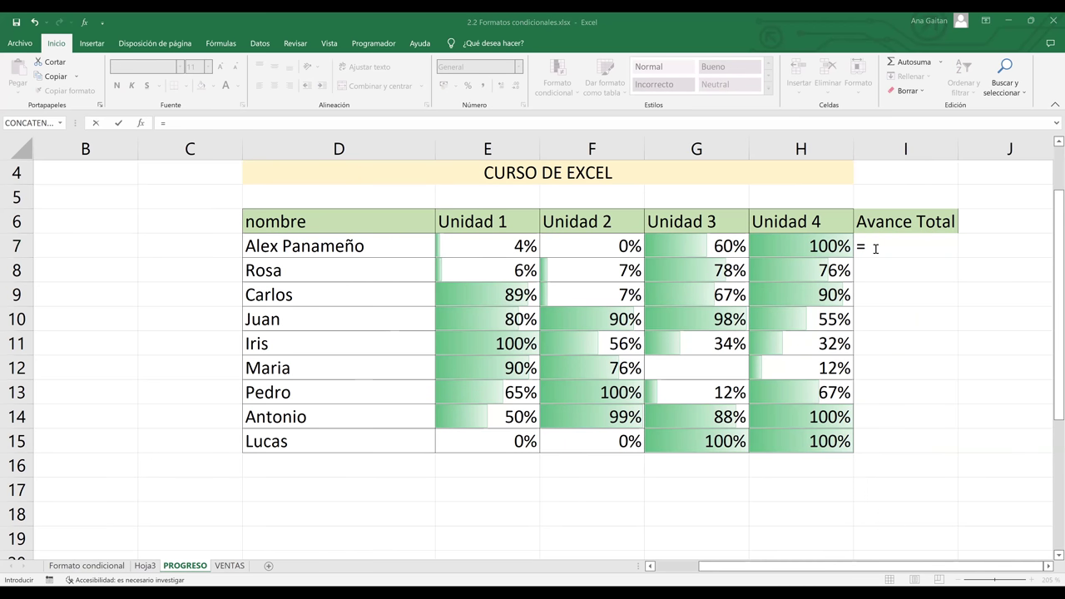
type("pro")
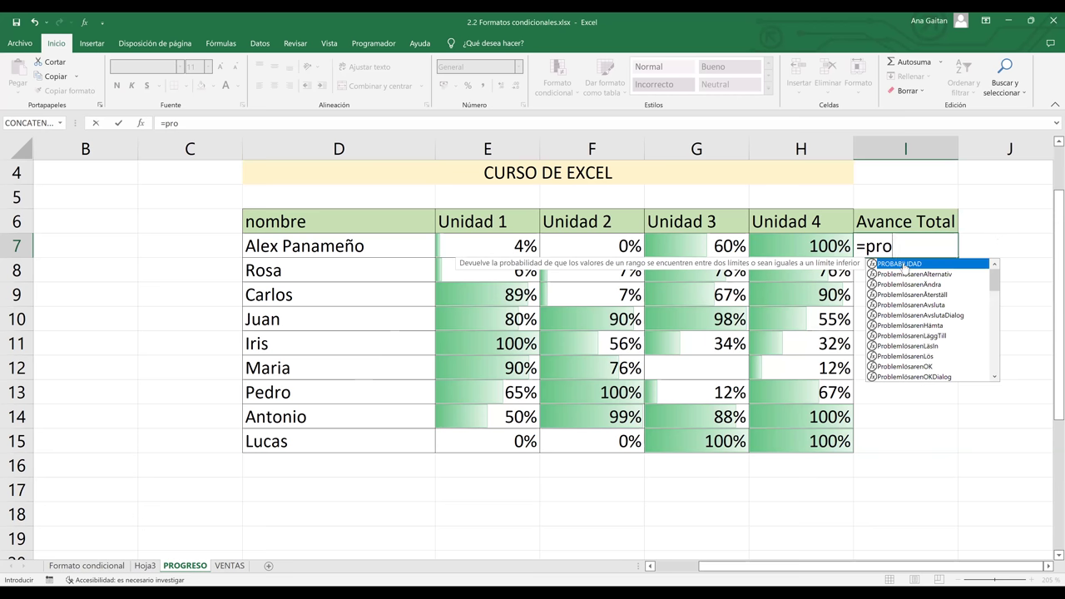
type("m")
key("Tab")
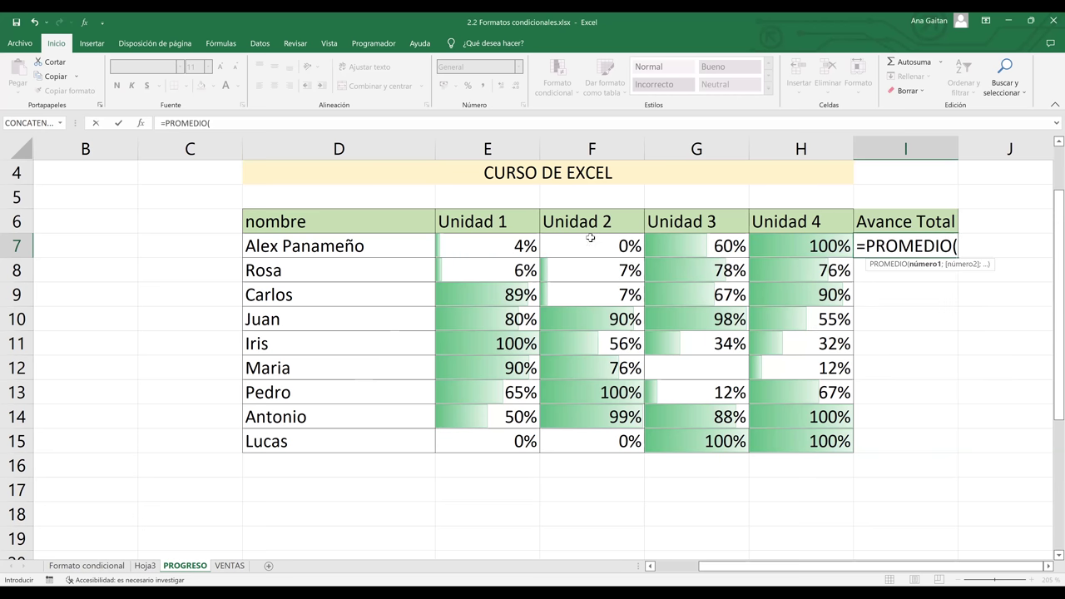
key("Left")
key("Left")
key("Left")
key("Left")
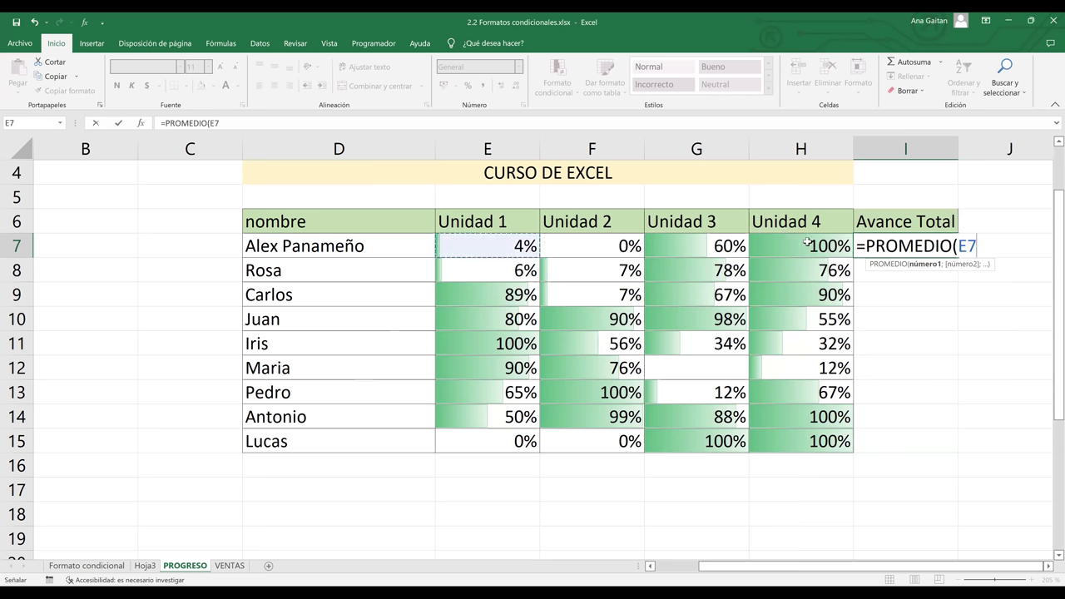
key("shift+Right")
key("shift+Right")
key("shift+Right")
type(")")
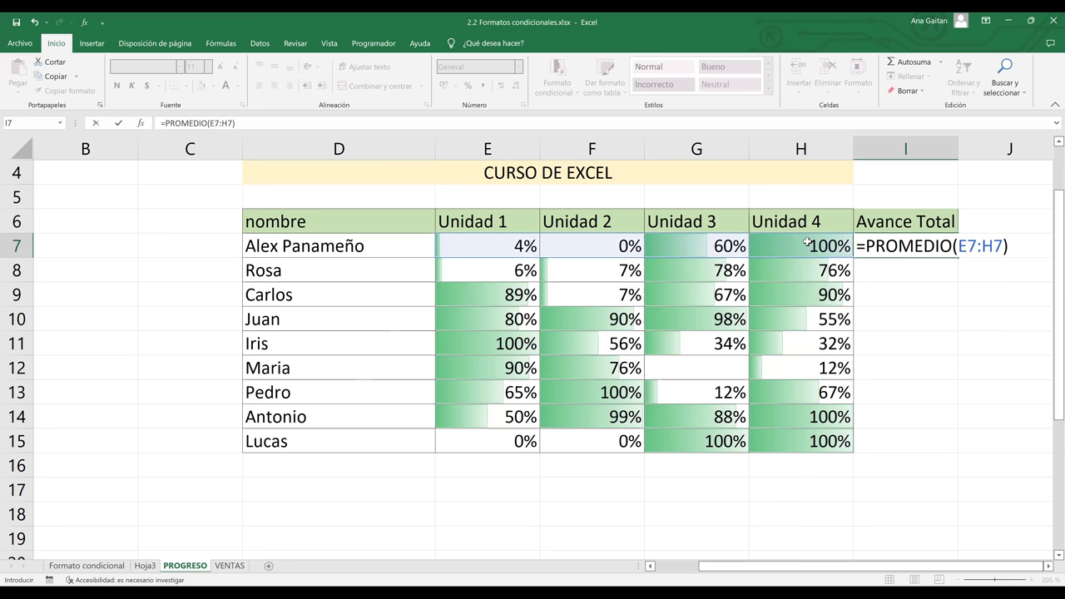
key("Return")
- Fill the average formula from I7 down to I15 for the remaining students
left_click(949, 252)
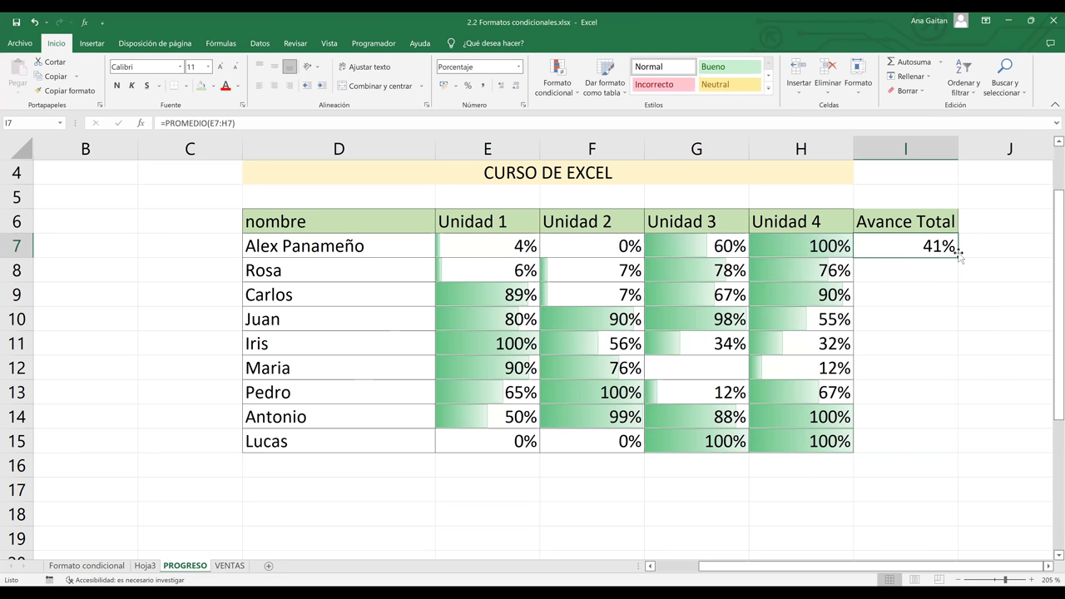
left_click_drag(959, 256, 922, 444)
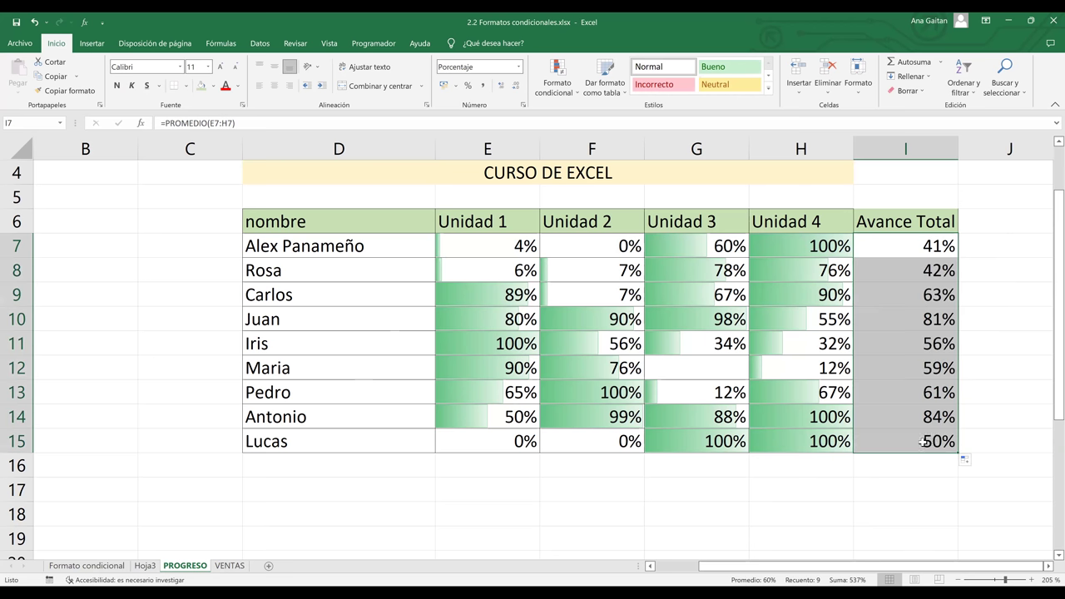
left_click(934, 398)
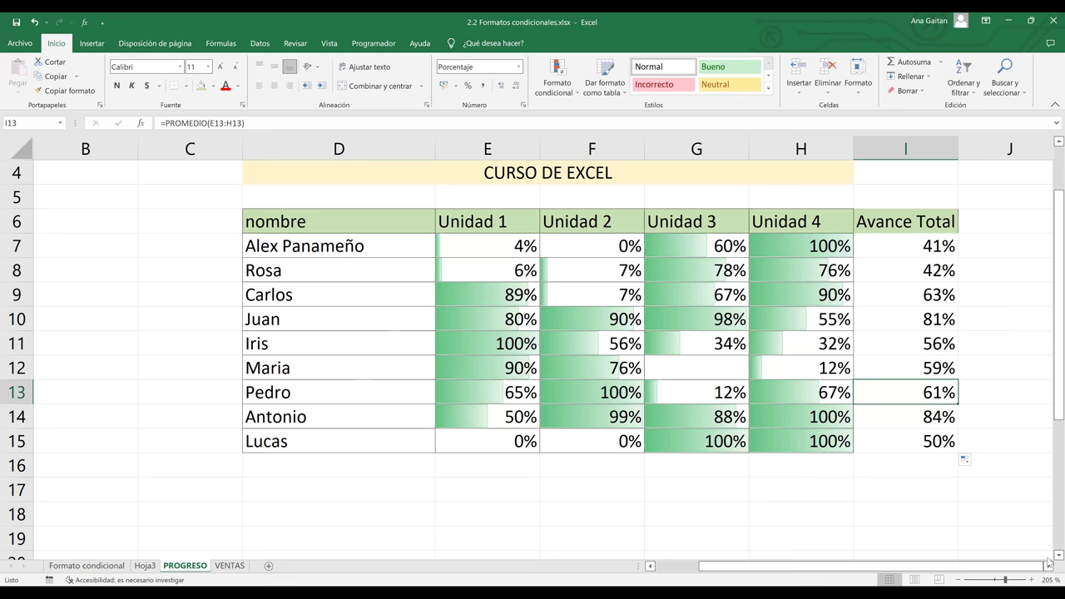
left_click(1006, 277)
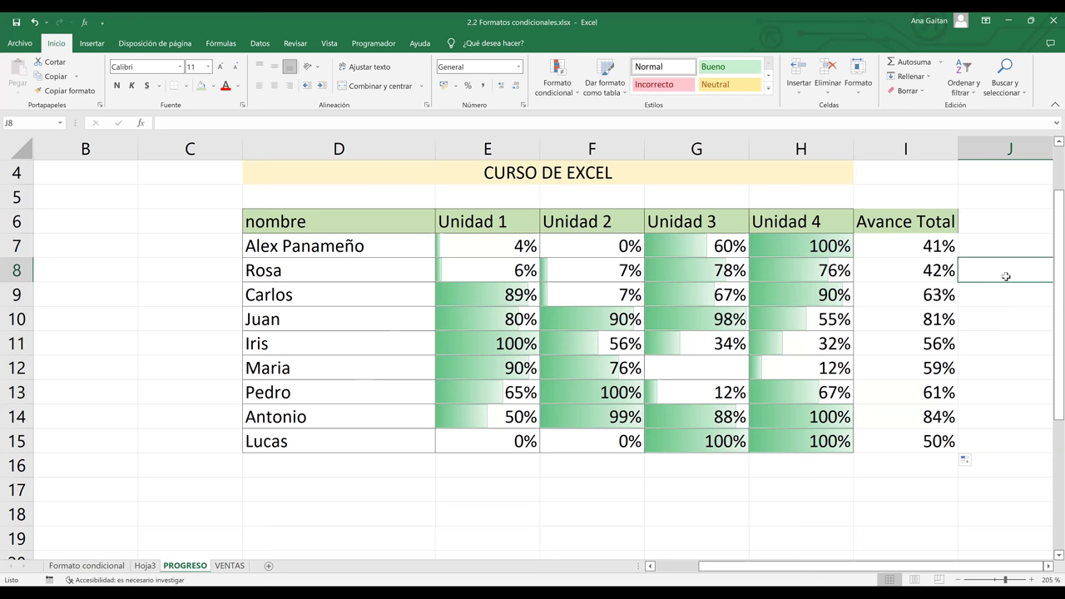
- Enter the passing criterion "70 aprobado" in I4, above the Avance Total column
left_click(916, 171)
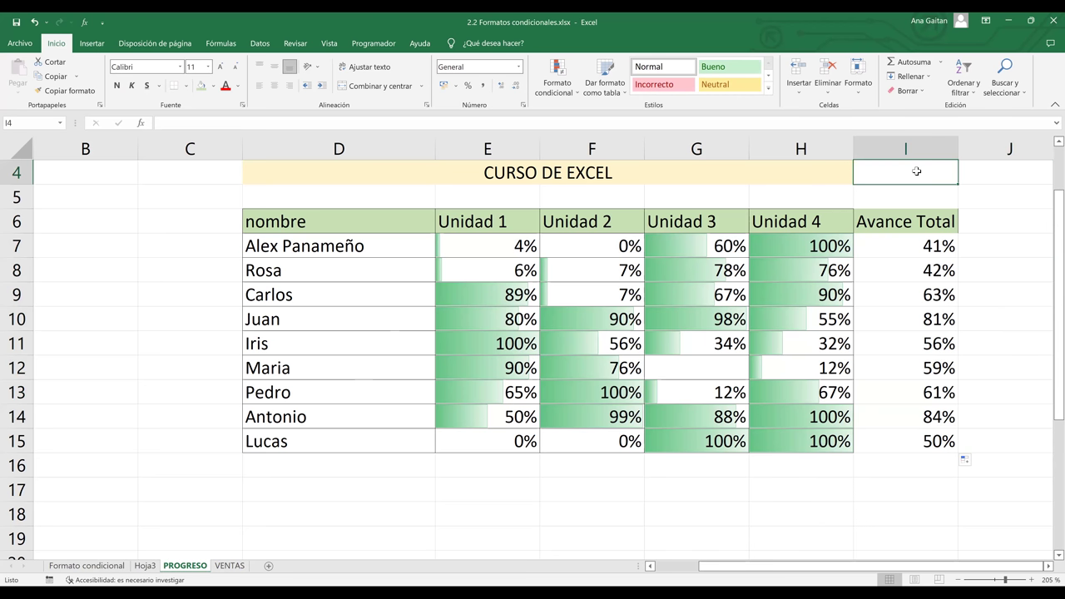
type("70")
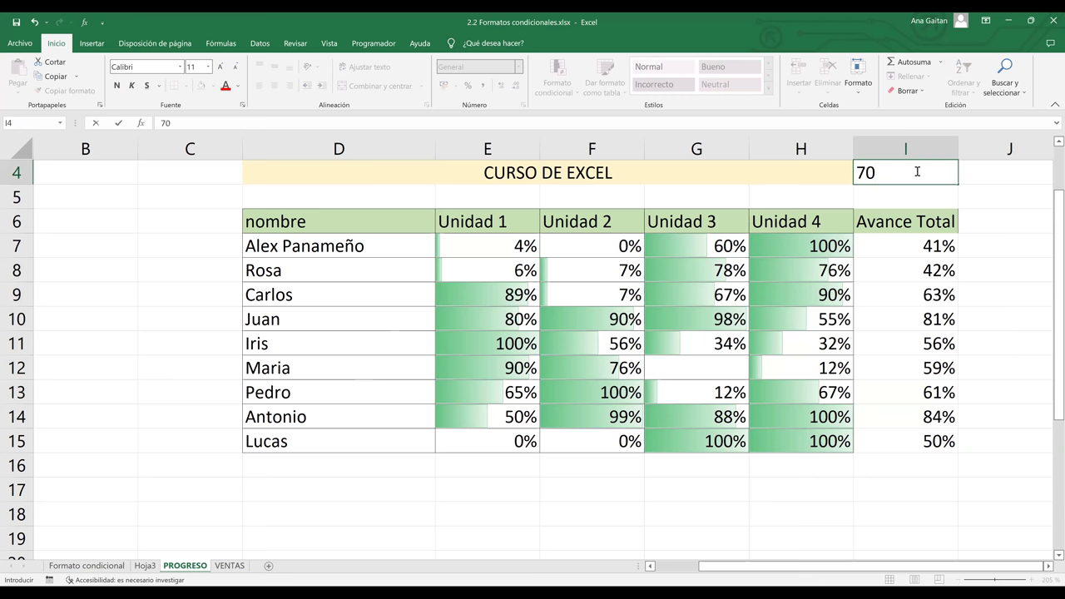
type(" aprobado")
key("Return")
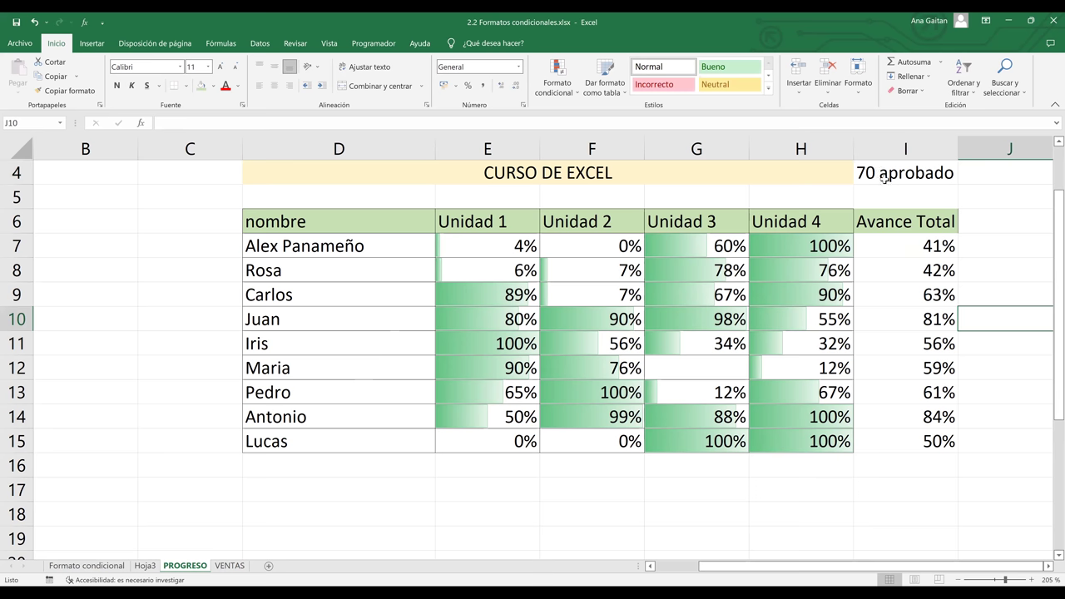
left_click(882, 178)
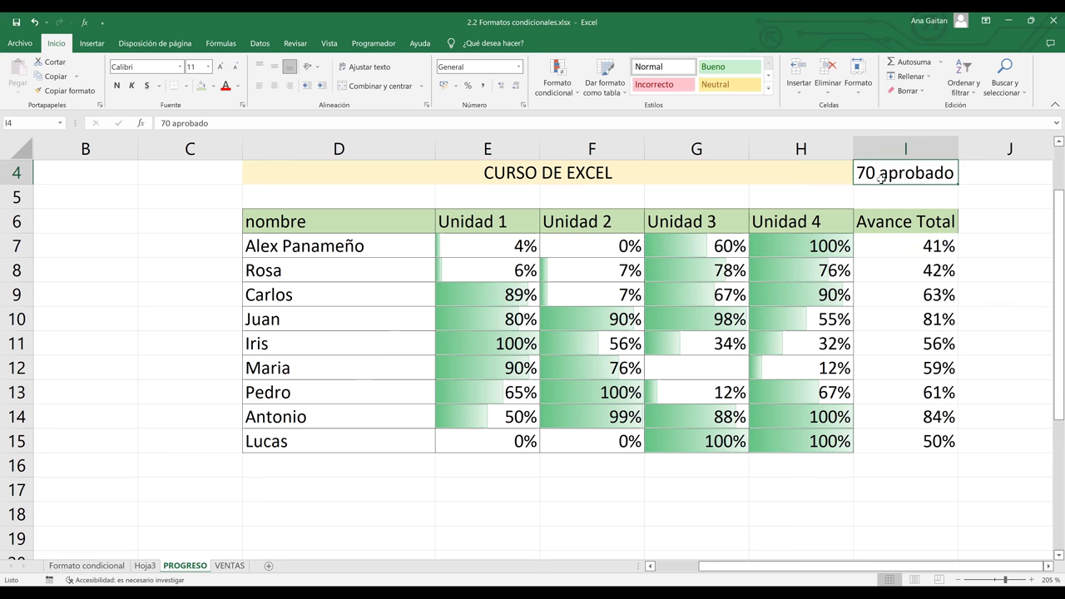
- Highlight the Avance Total values in I7:I15 that are greater than 69% with green fill and dark green text
left_click(924, 253)
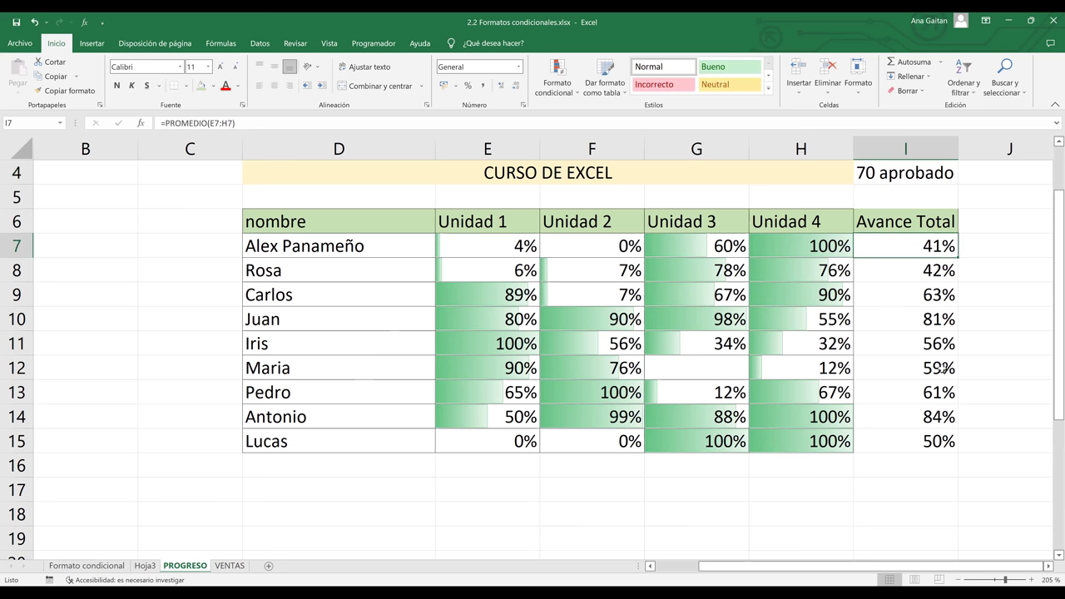
left_click(946, 441, "shift")
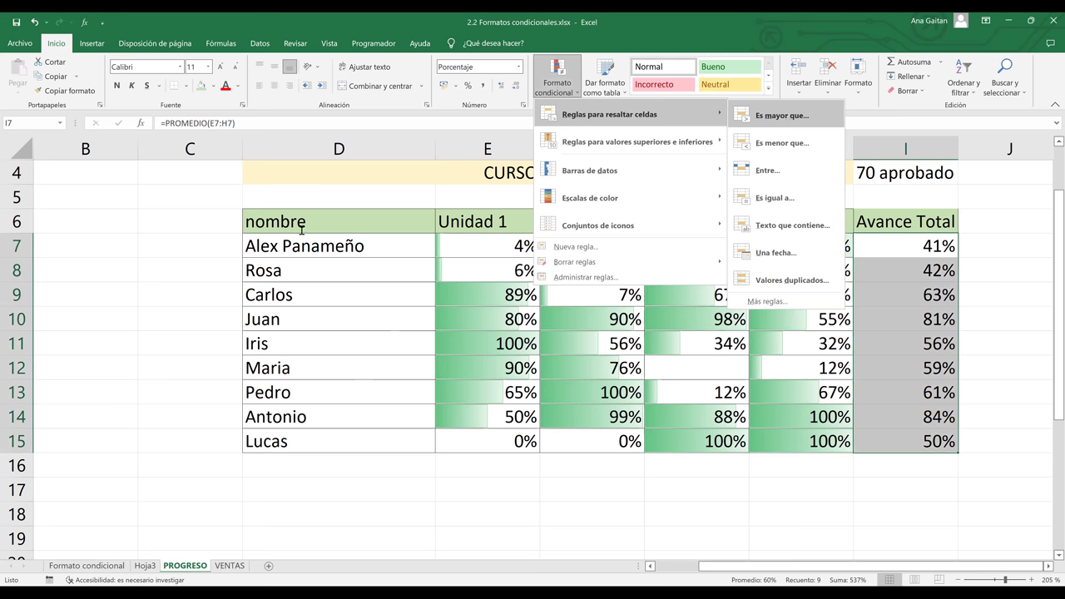
key("Return")
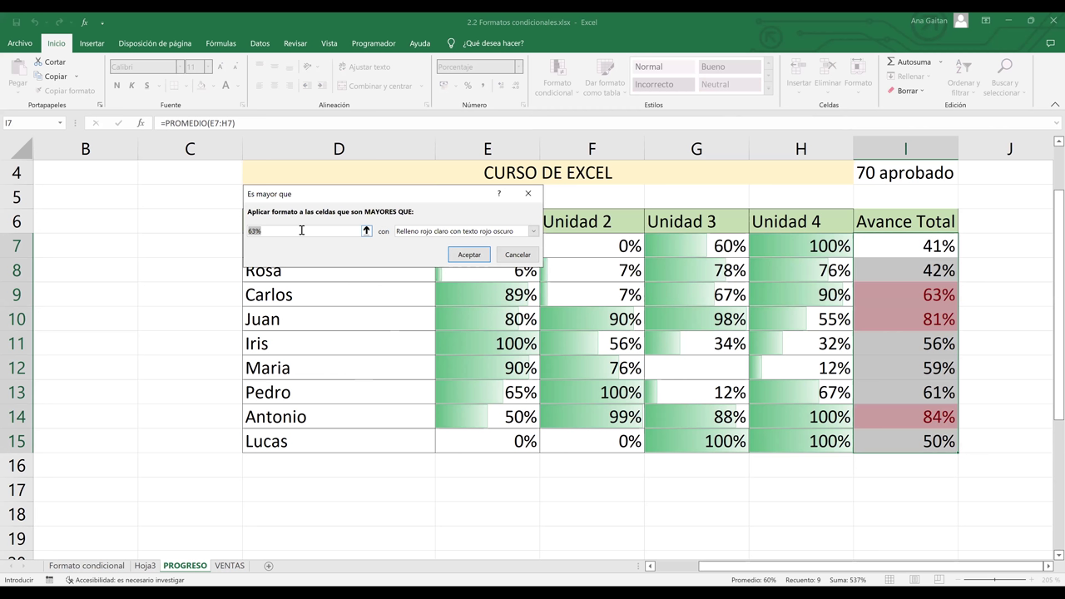
key("BackSpace")
type("69")
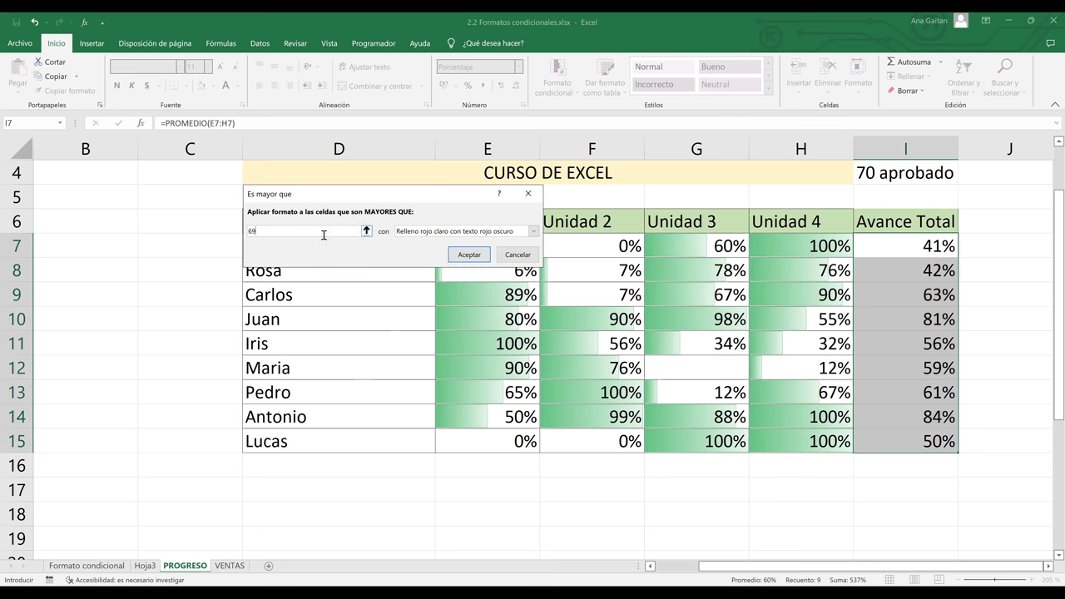
left_click(466, 231)
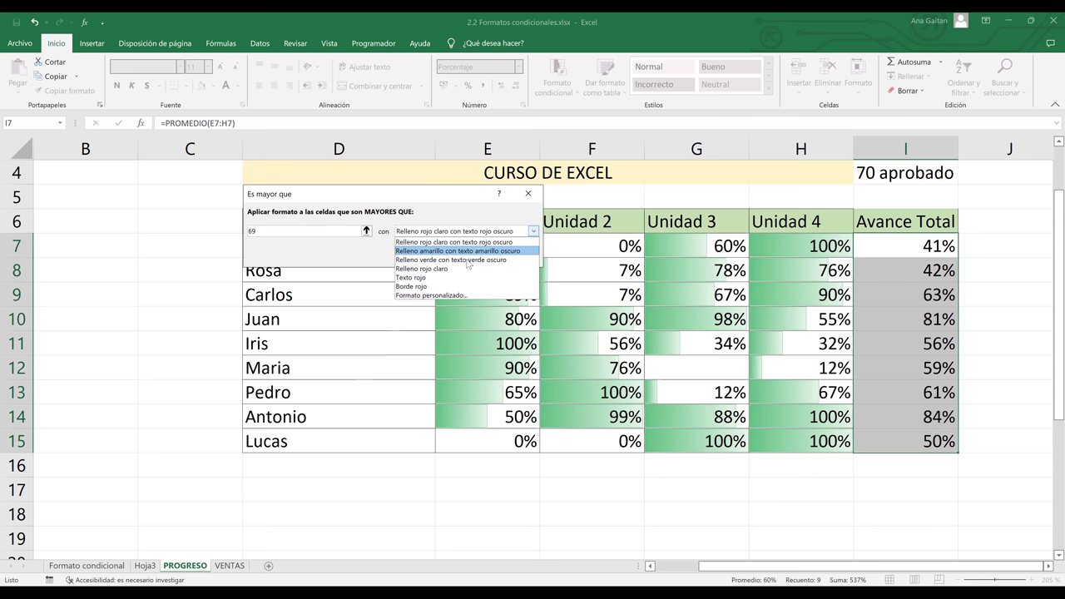
left_click(466, 260)
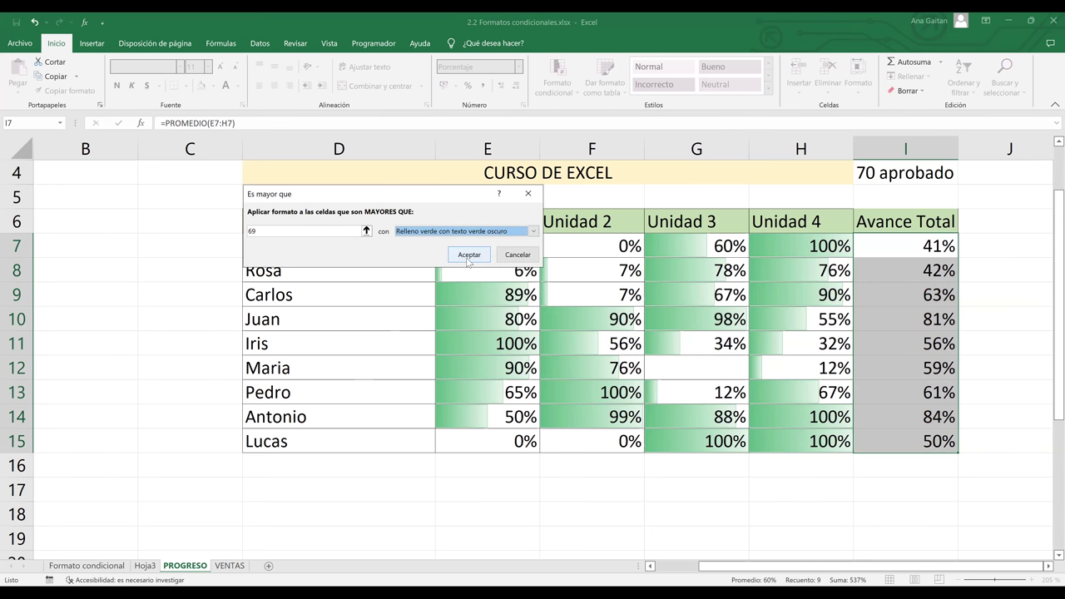
left_click(278, 228)
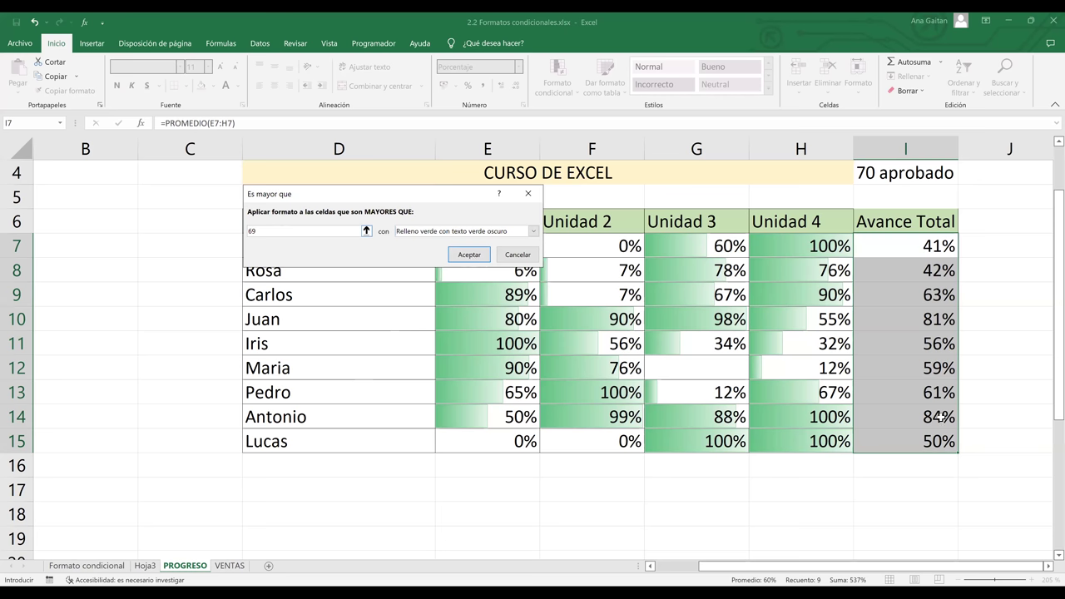
key("Return")
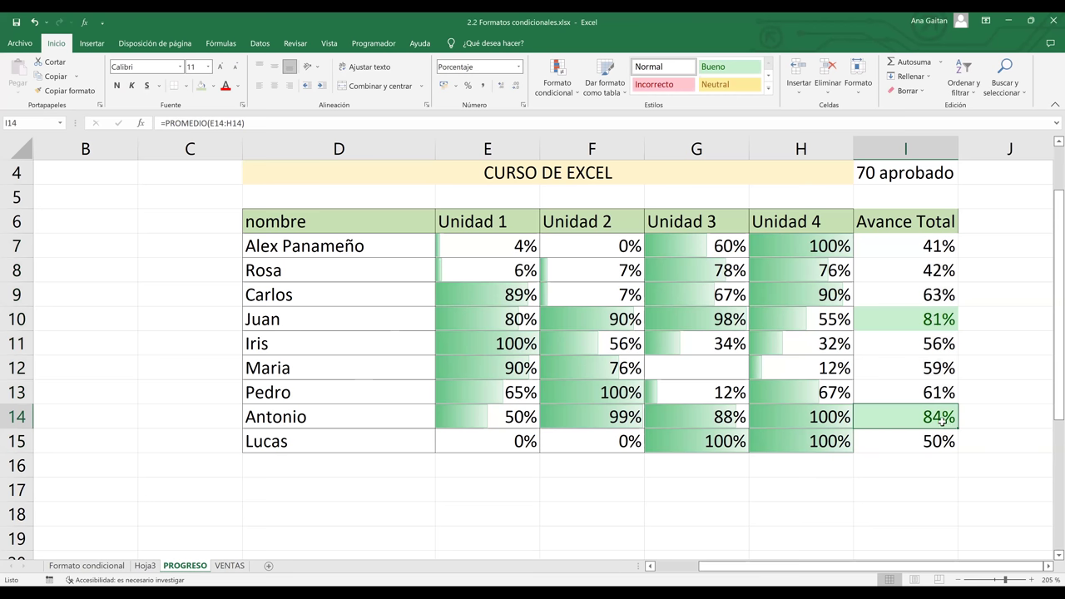
- Highlight the Avance Total values in I7:I15 that are less than 70% with light red fill and dark red text
left_click_drag(907, 248, 916, 341)
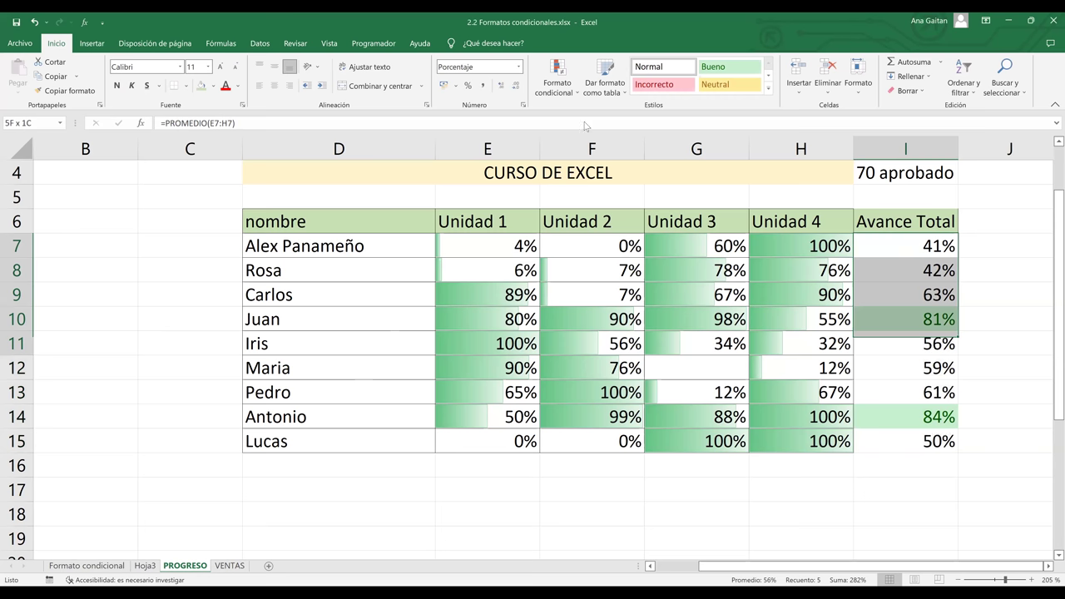
left_click(558, 79)
mouse_move(607, 114)
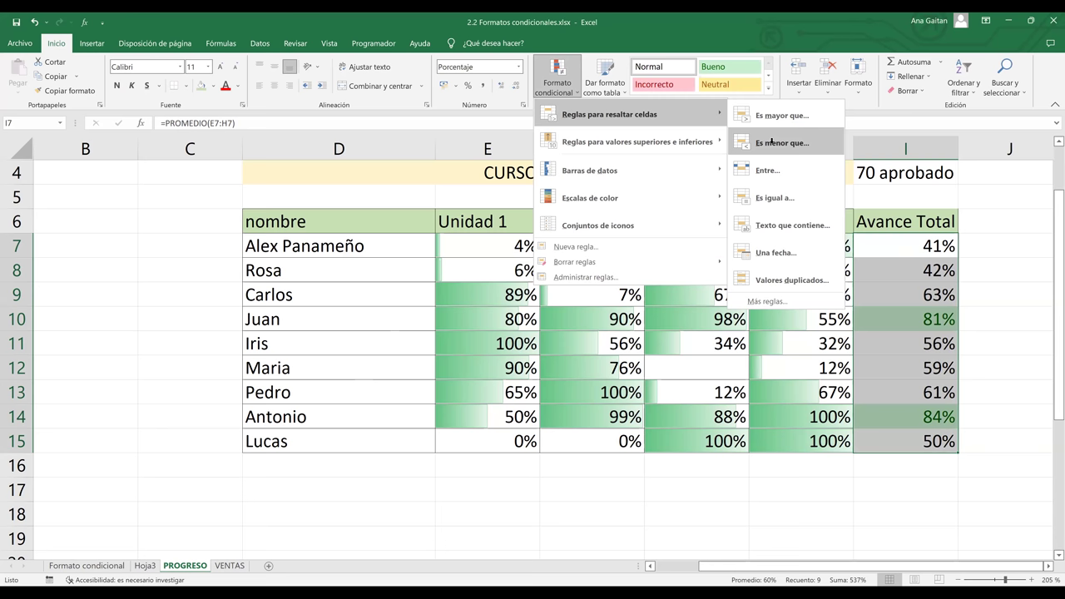
left_click(772, 142)
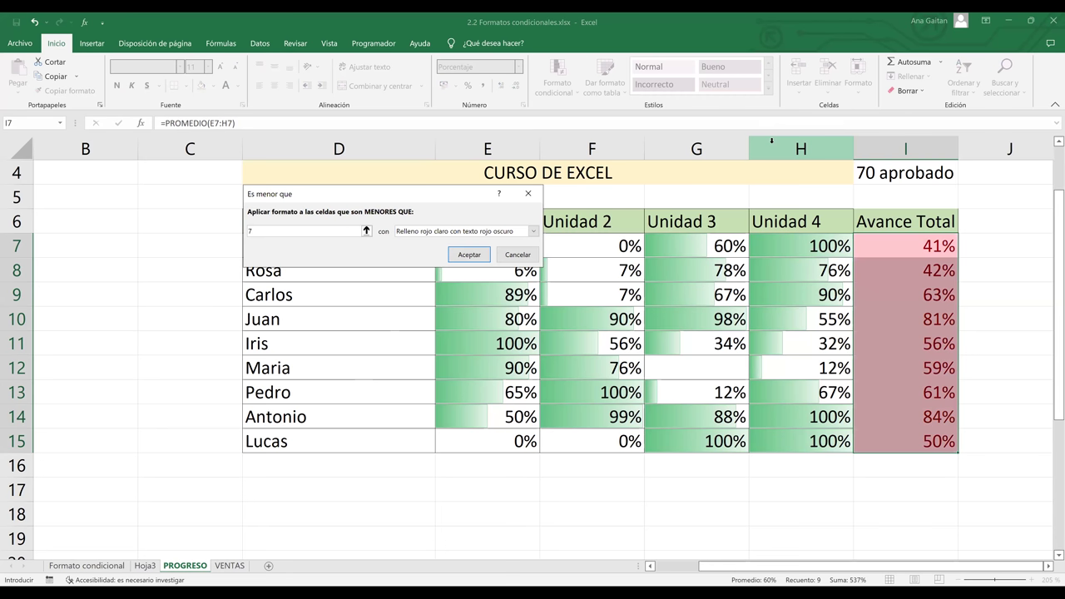
type("70")
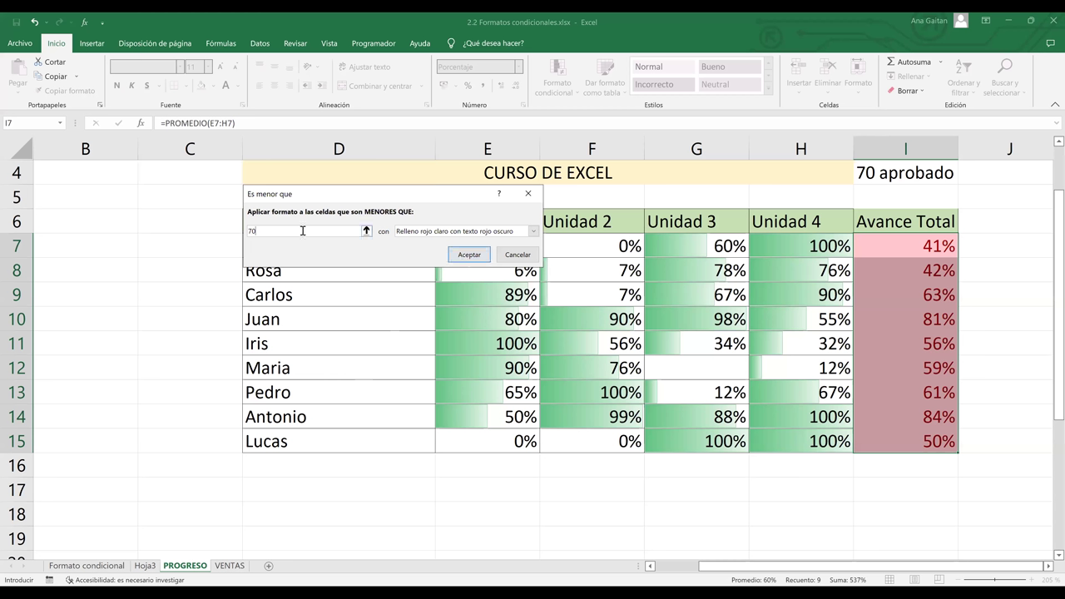
double_click(245, 231)
left_click(325, 230)
type("%")
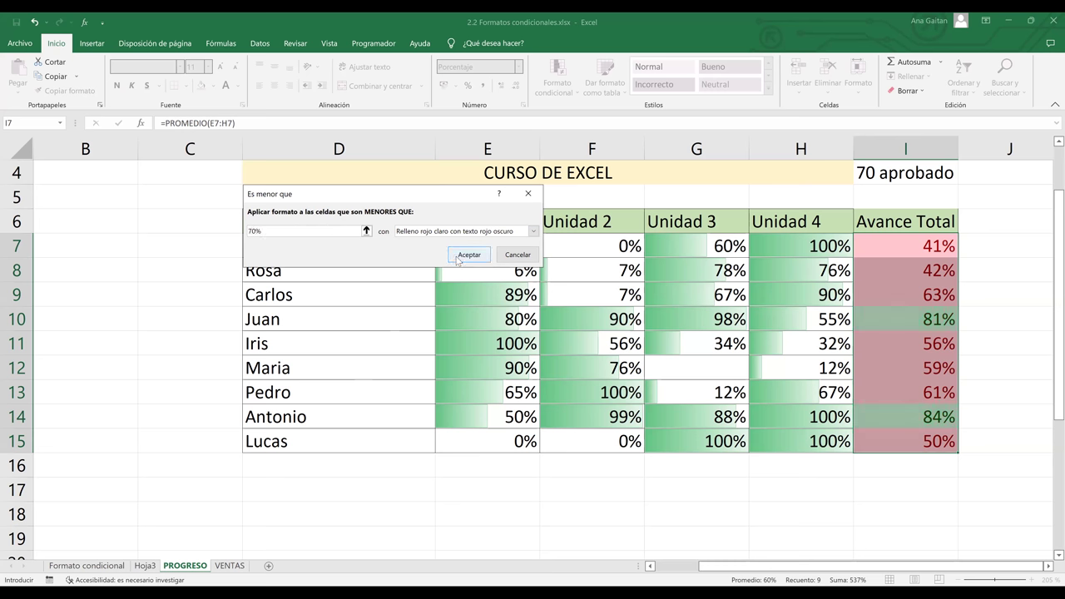
left_click(467, 254)
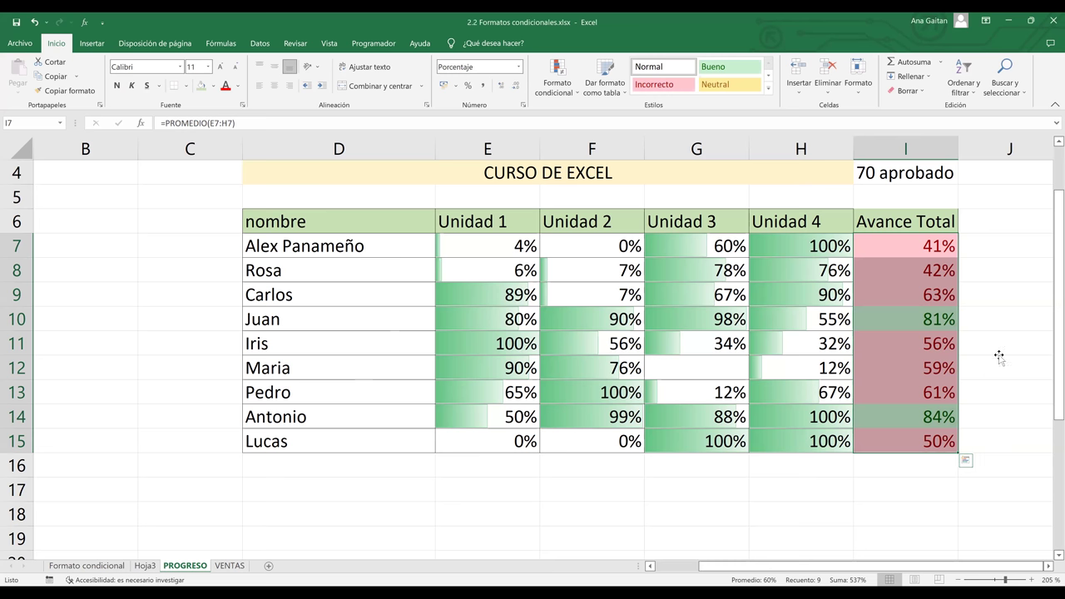
left_click(999, 356)
left_click(930, 274)
left_click_drag(929, 247, 933, 439)
left_click(1030, 395)
left_click_drag(947, 247, 954, 442)
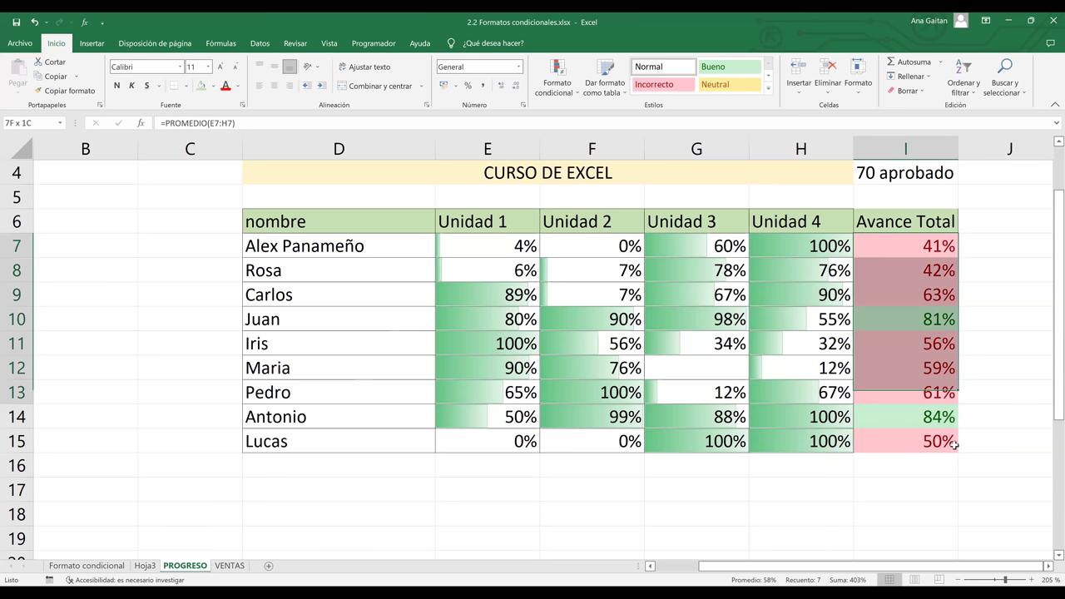
left_click(926, 318)
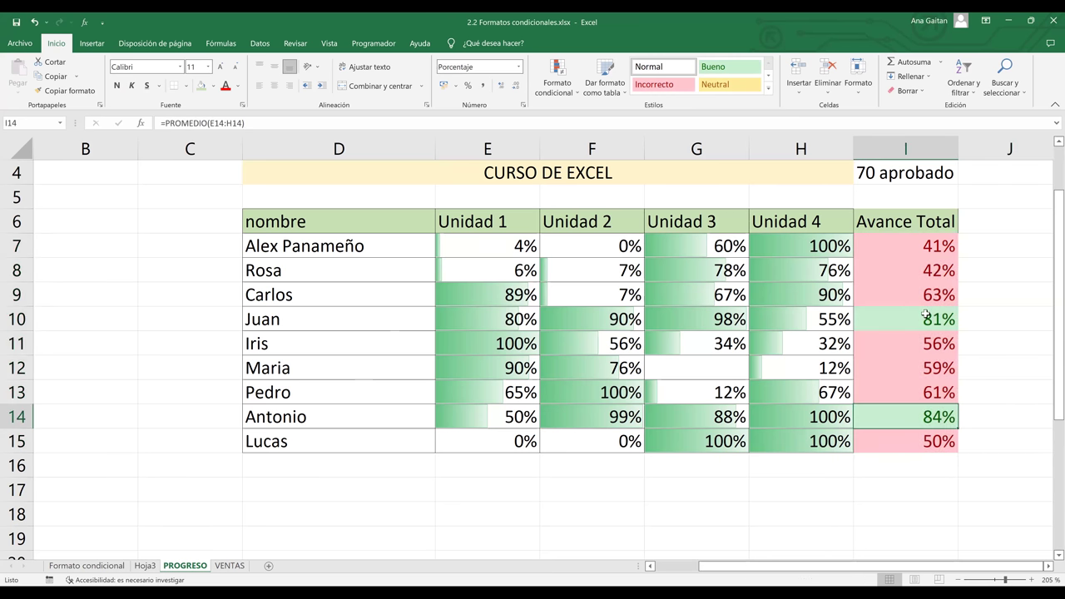
- Set the first student's Unidad 1 progress in E7 to 100% and check the Avance Total in I7
left_click(515, 247)
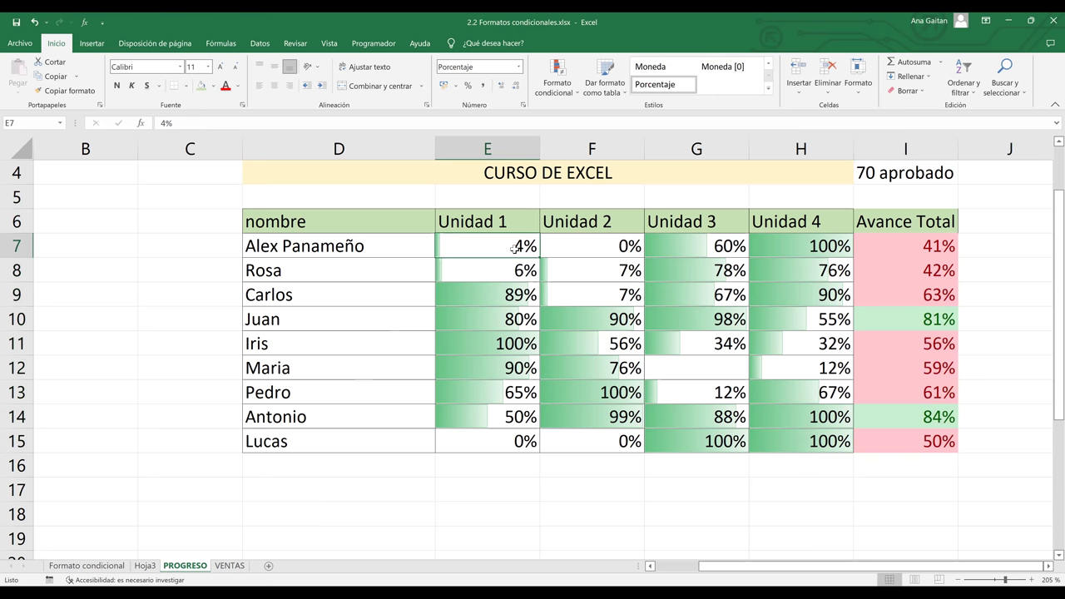
type("100")
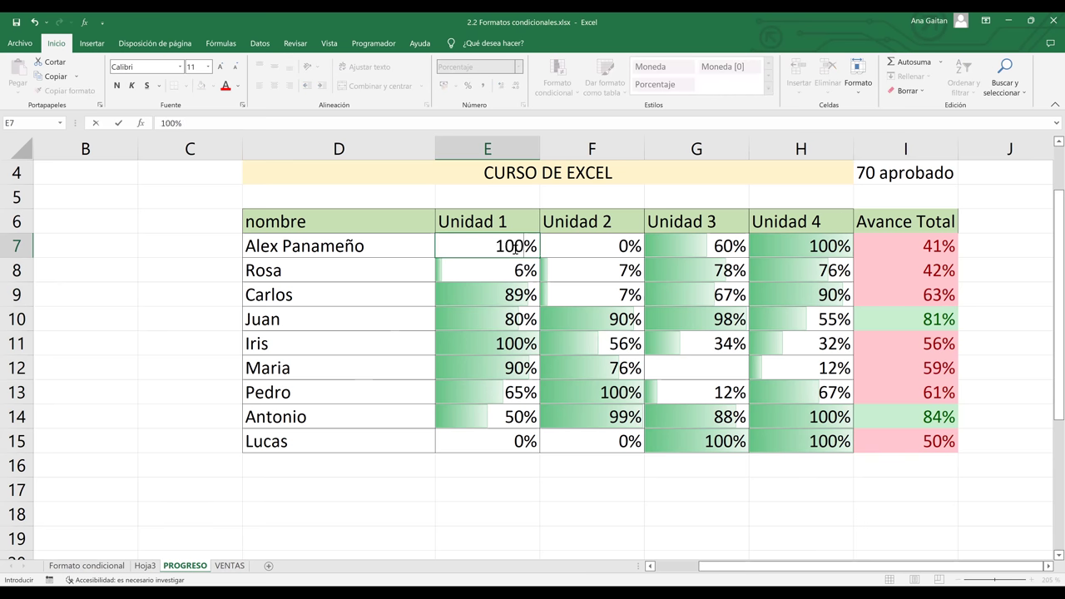
key("Return")
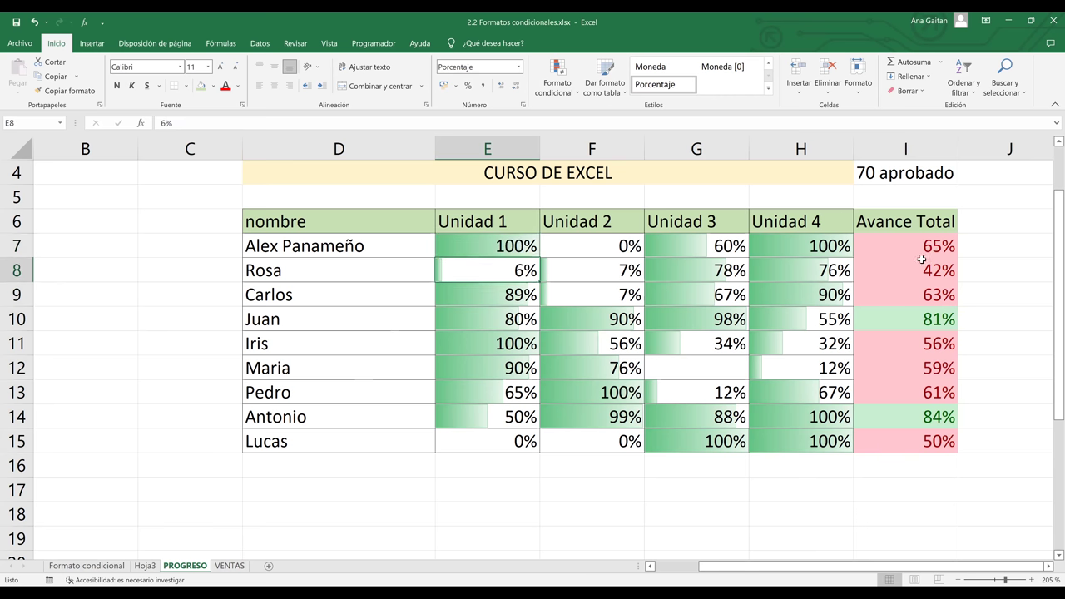
left_click(923, 252)
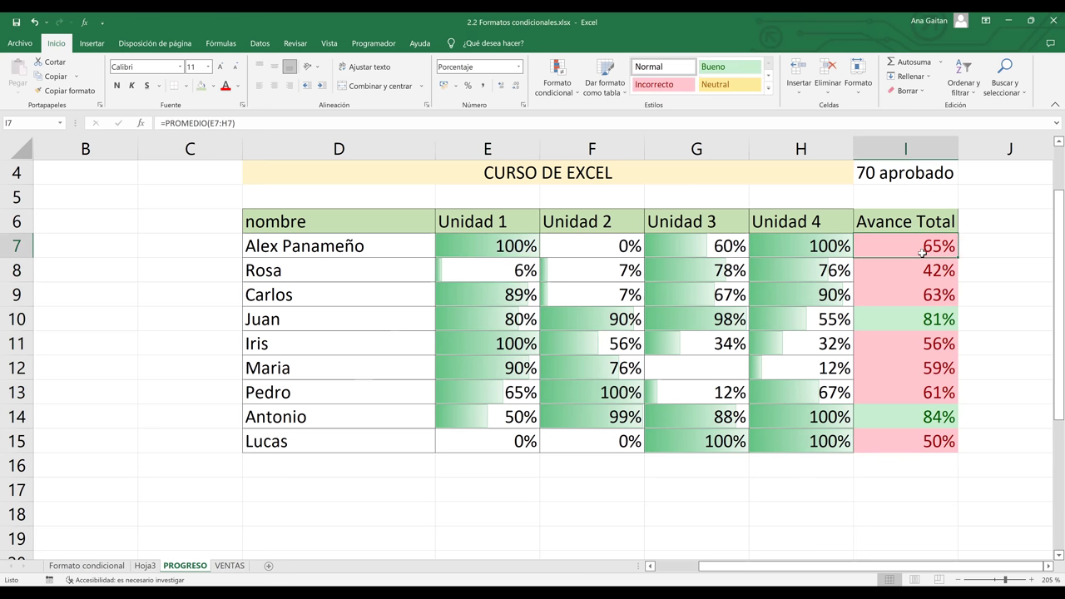
left_click(666, 495)
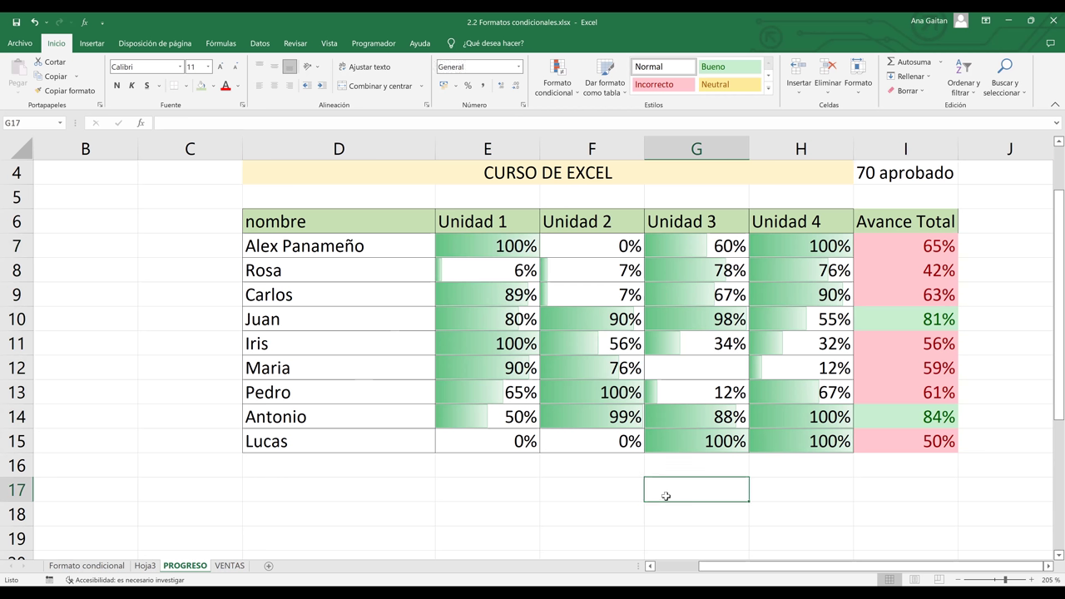
left_click(557, 84)
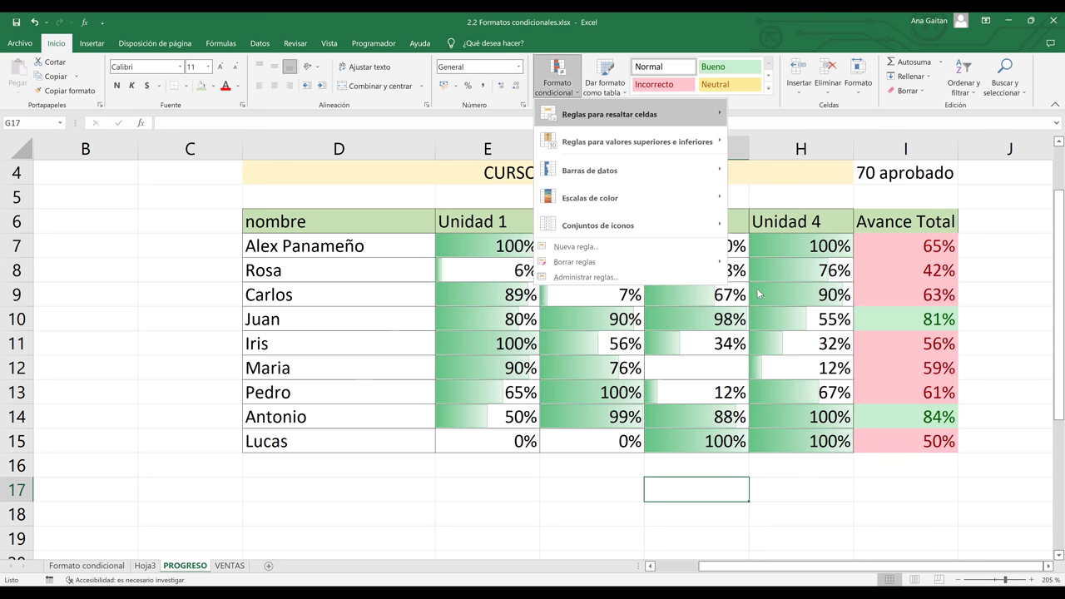
mouse_move(599, 117)
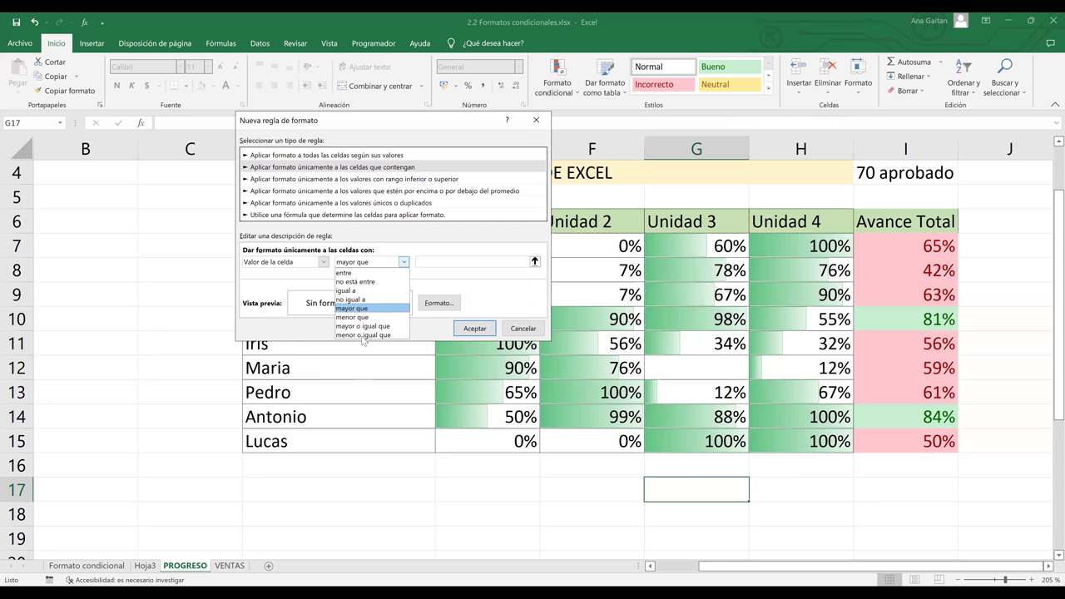
left_click(514, 329)
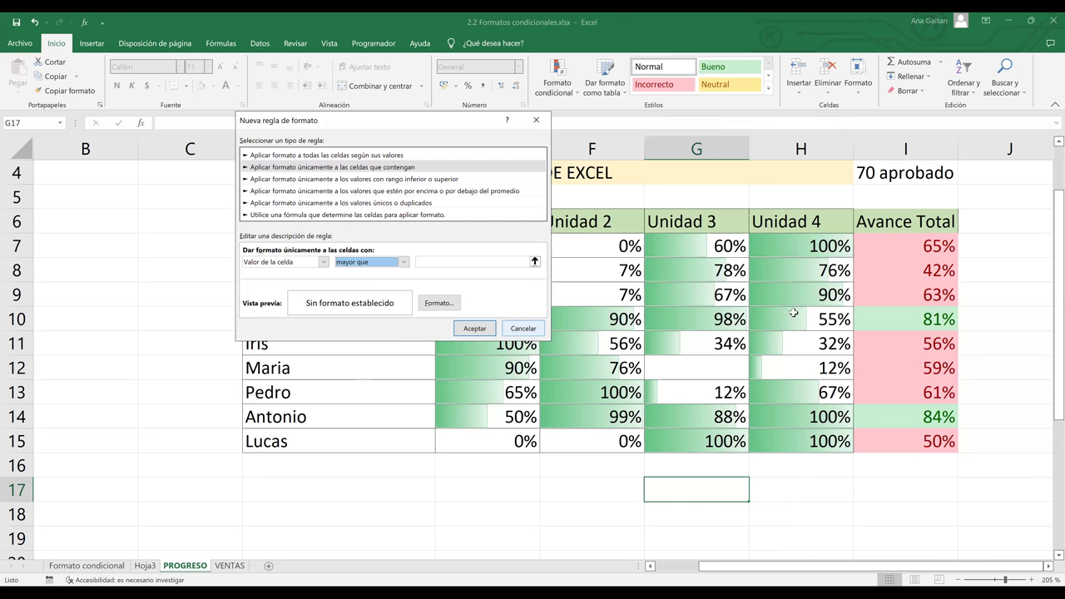
key("Escape")
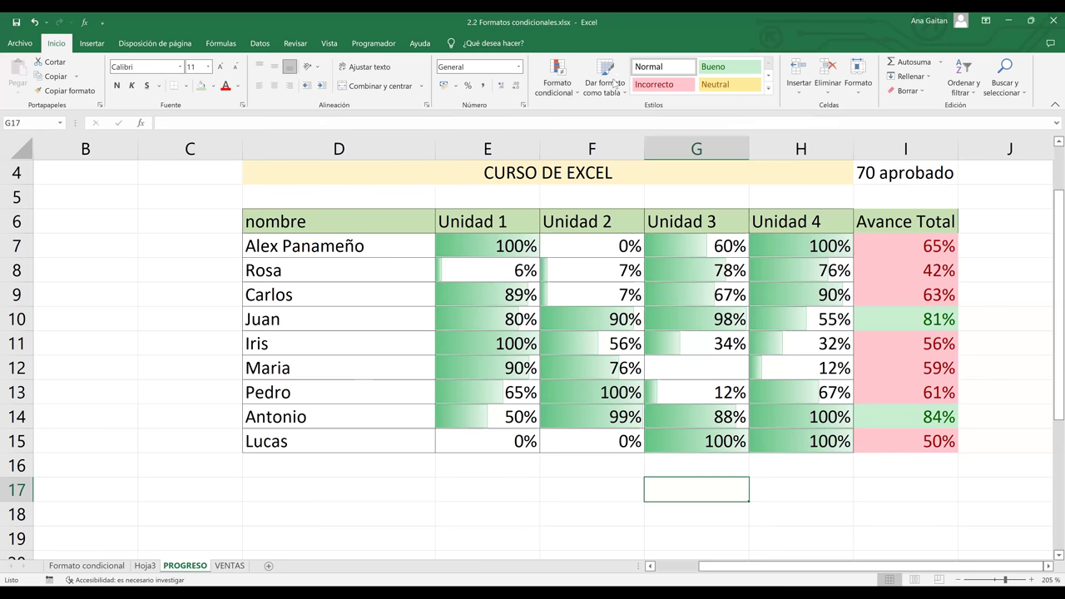
key("ctrl+z")
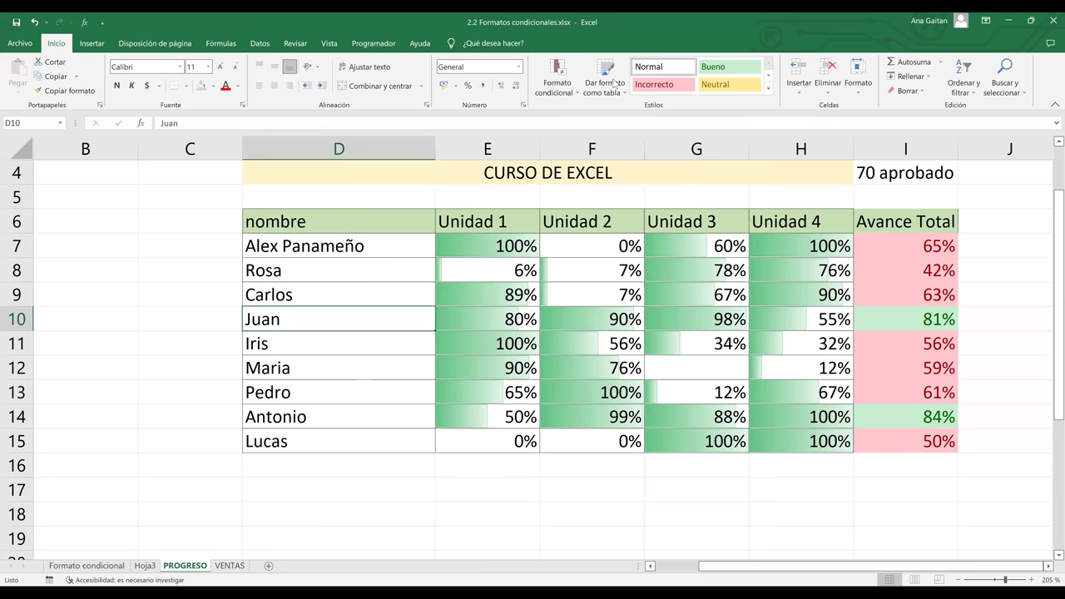